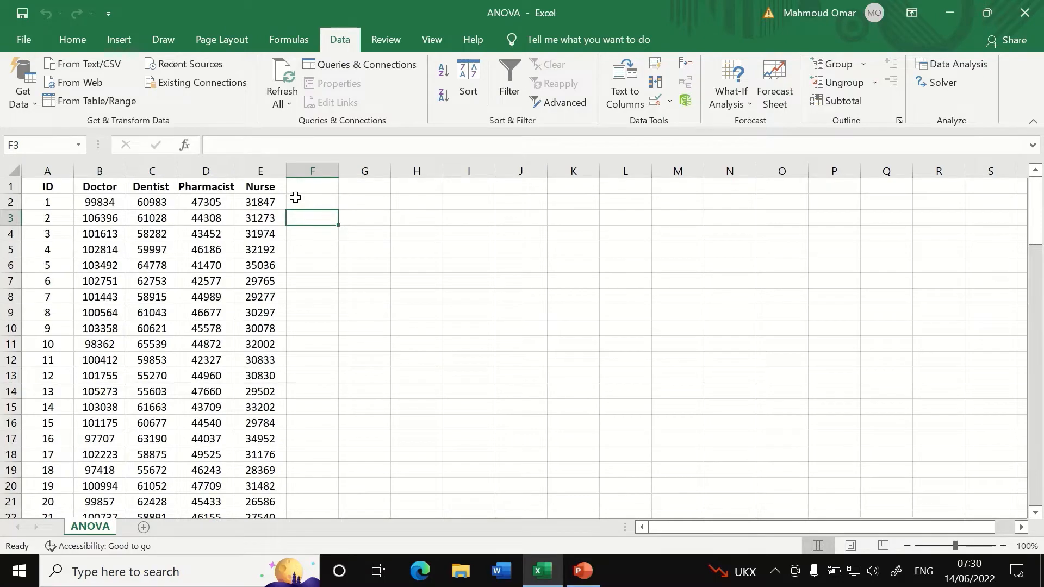
scroll(234, 255, "down", 3)
scroll(86, 435, "up", 3)
left_click(958, 68)
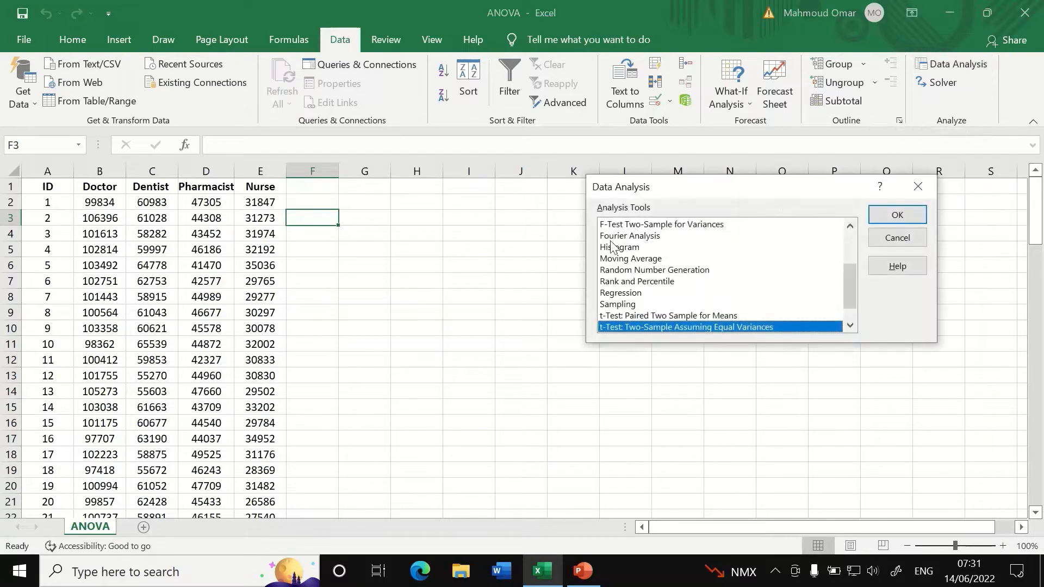
left_click_drag(760, 184, 670, 193)
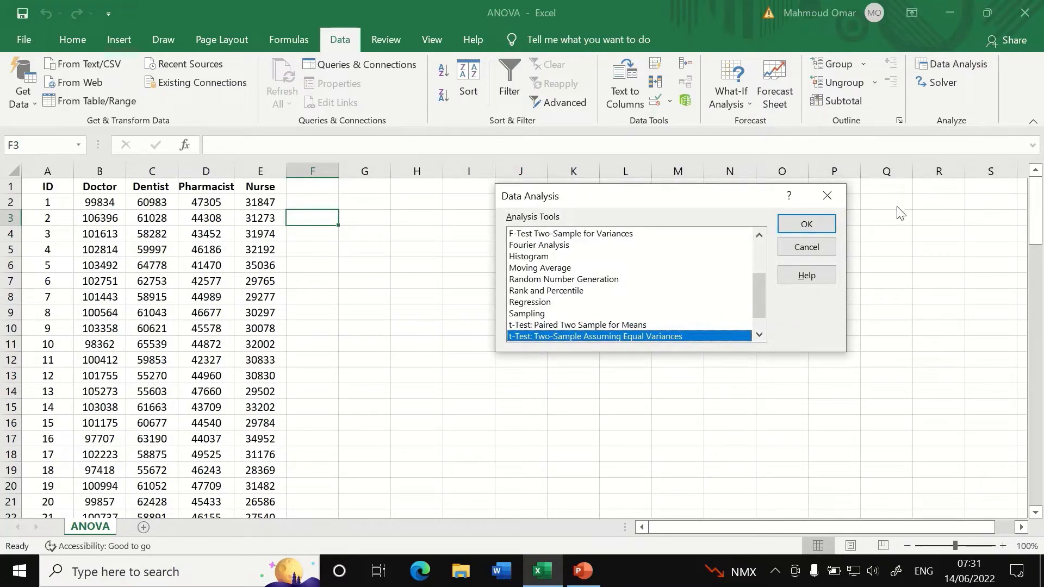
left_click(829, 196)
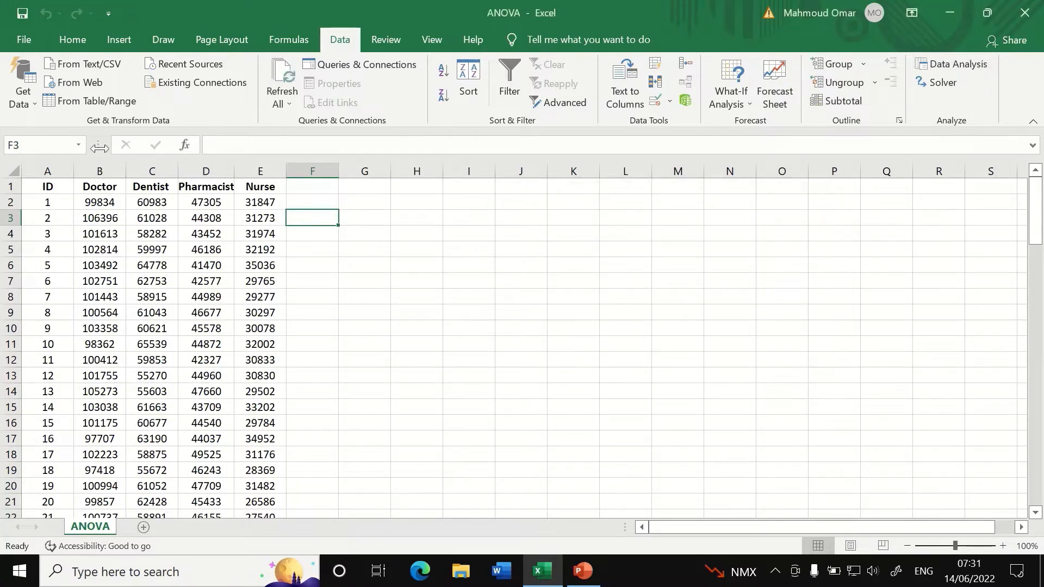
Open the Excel add-ins manager from the program options and confirm it with Analysis ToolPak and Analysis ToolPak - VBA enabled
left_click(33, 39)
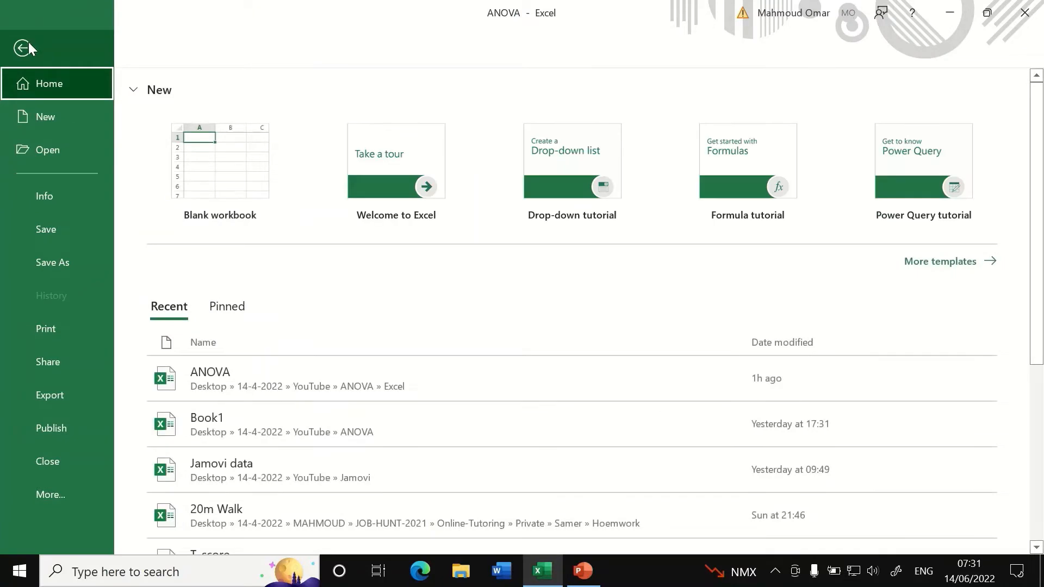
left_click(42, 496)
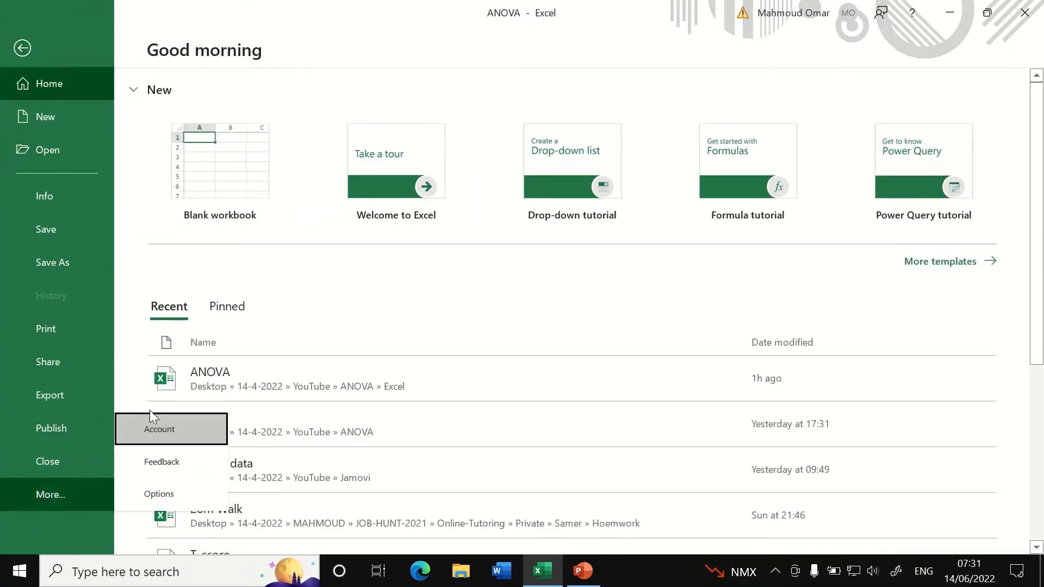
left_click(79, 493)
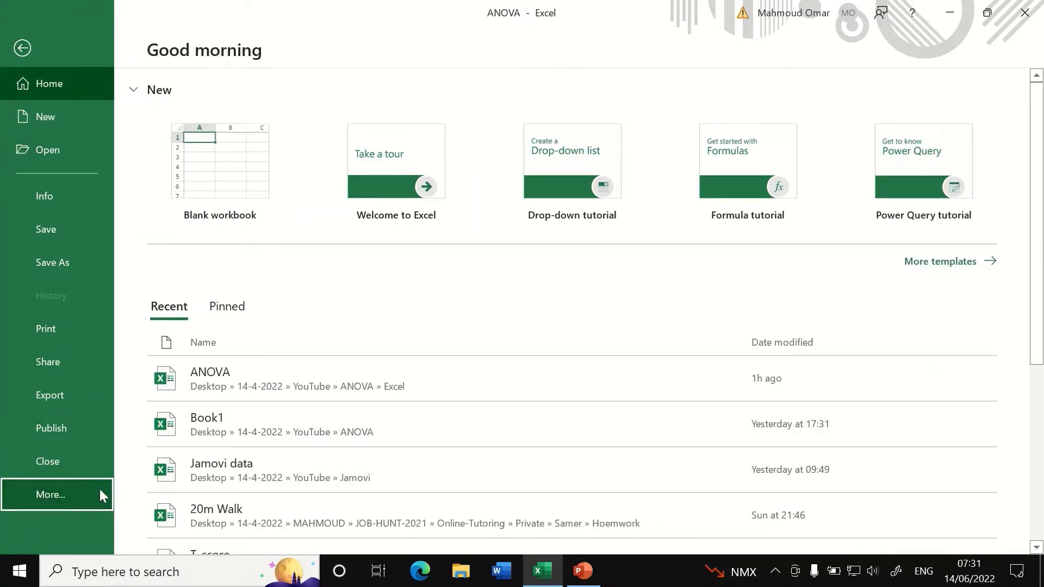
left_click(84, 489)
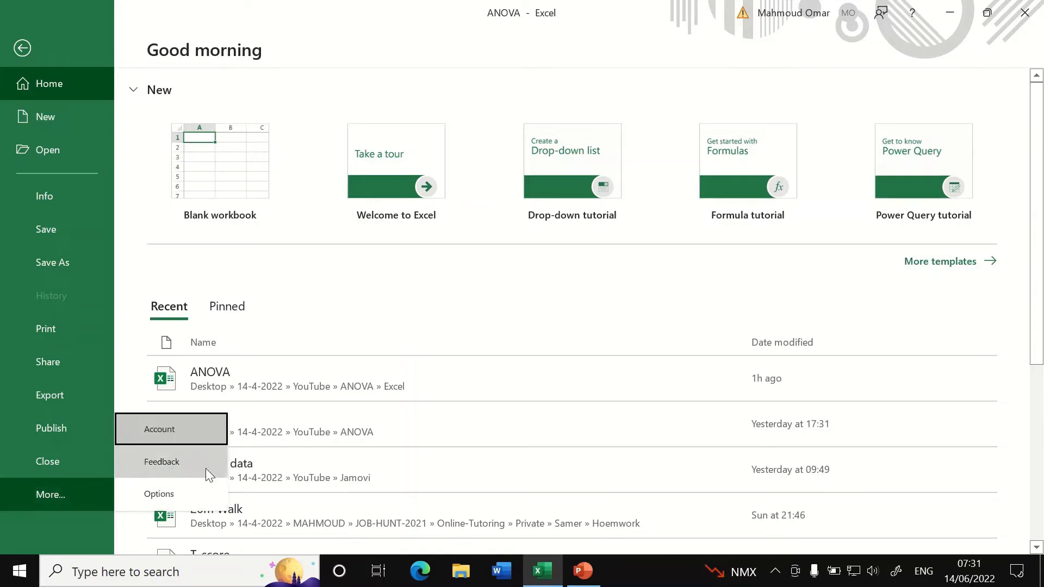
left_click(166, 500)
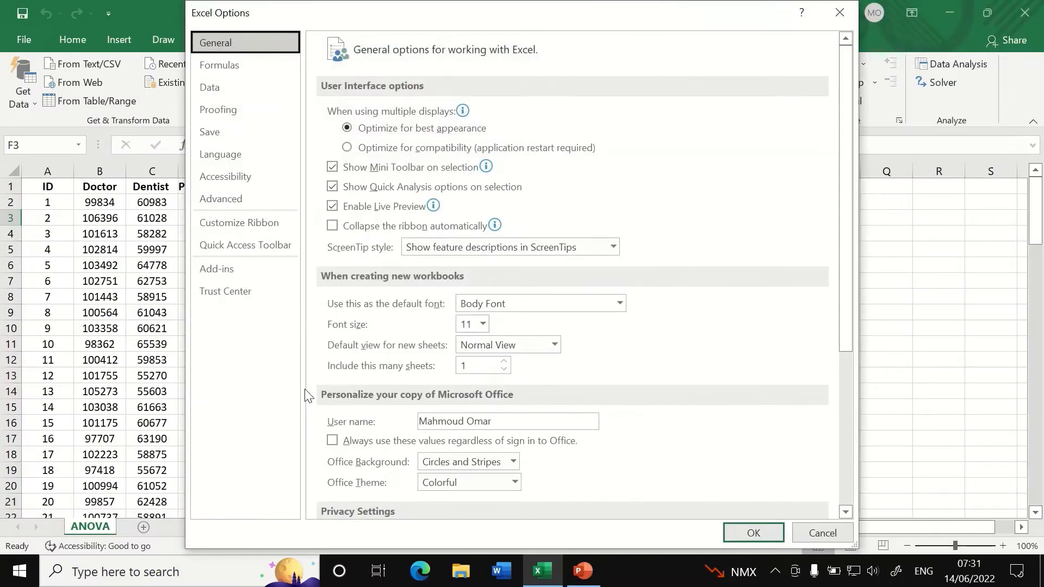
left_click(220, 270)
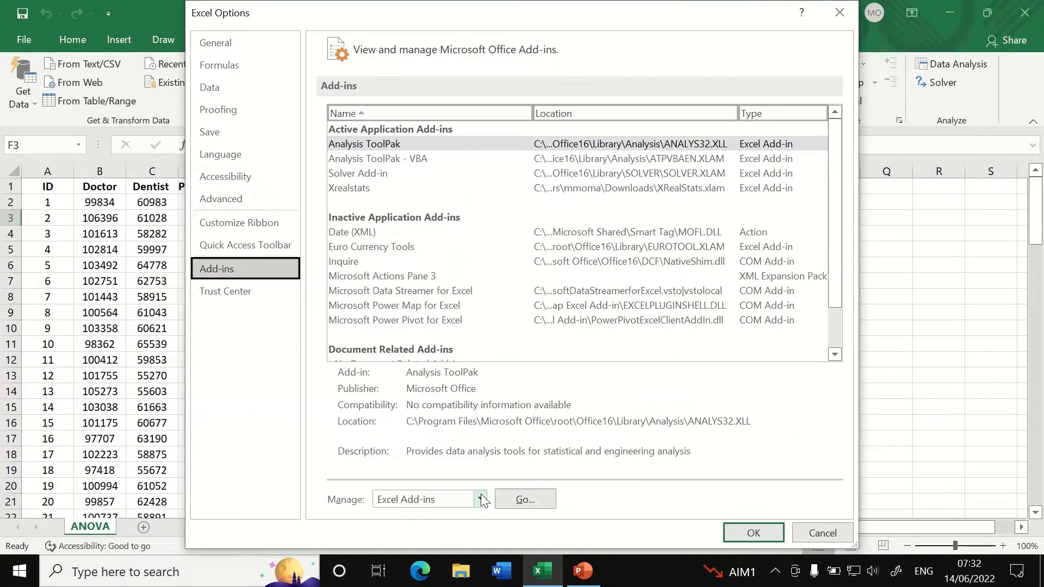
left_click(507, 506)
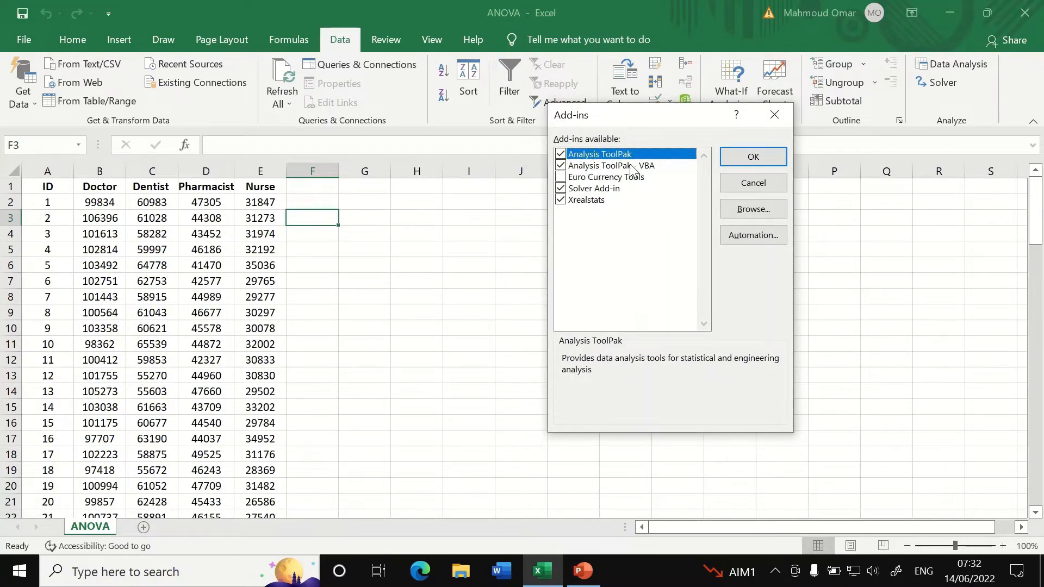
left_click(751, 158)
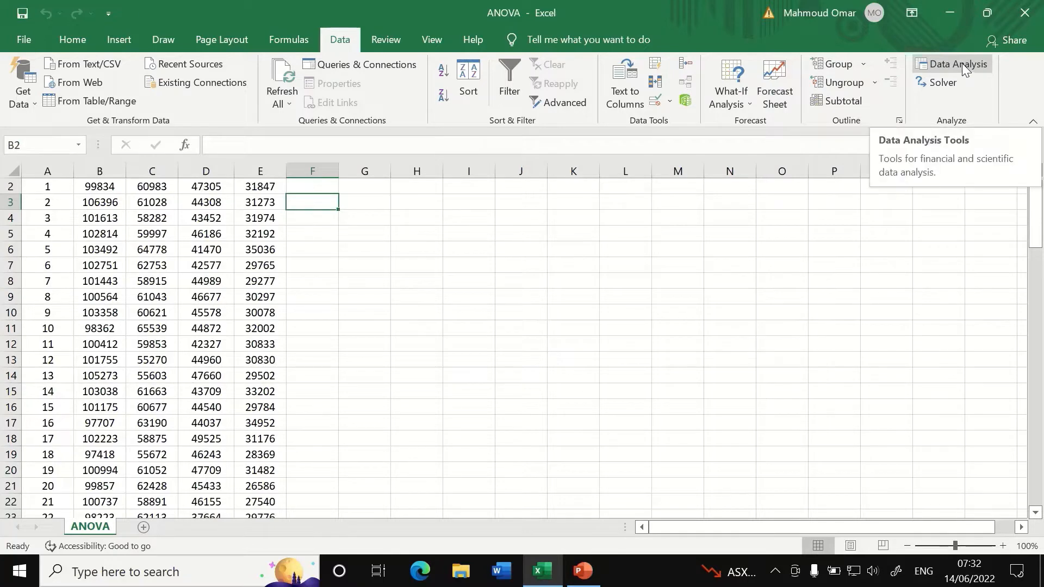
Start the Anova: Single Factor analysis and check that its input range B1:E26 covers all four profession columns
left_click(962, 63)
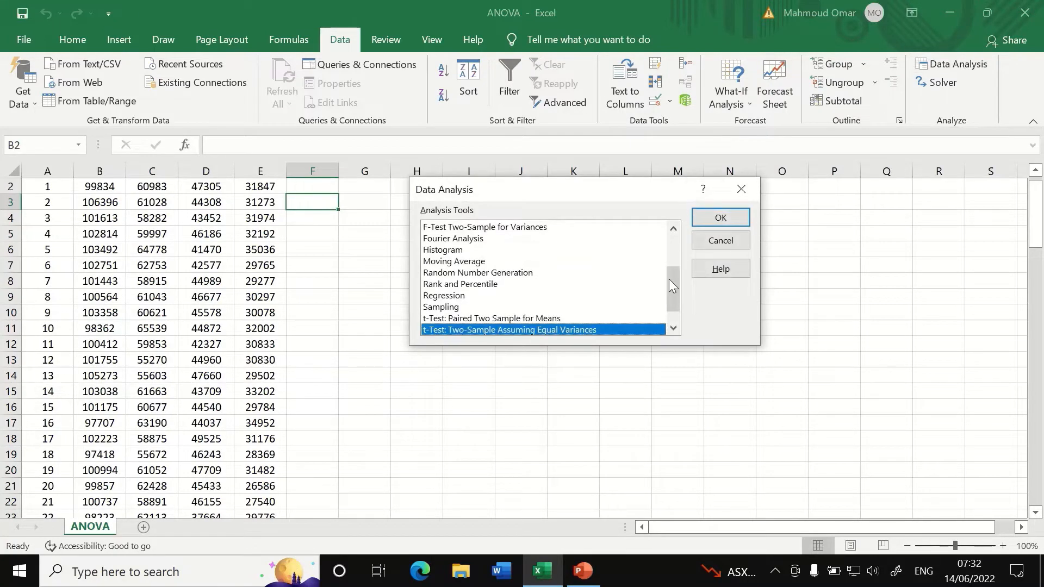
left_click_drag(674, 294, 667, 237)
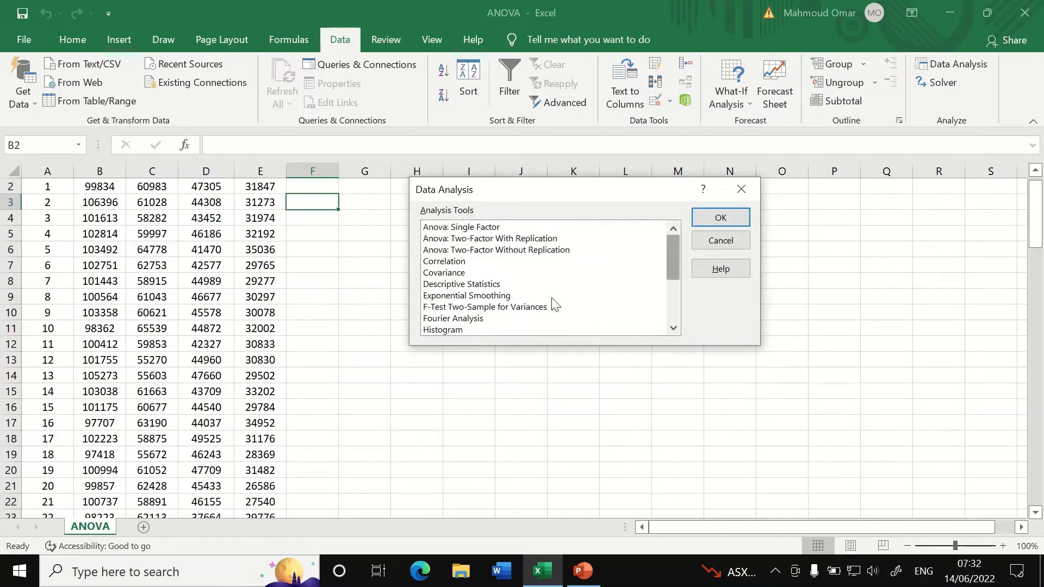
left_click(465, 229)
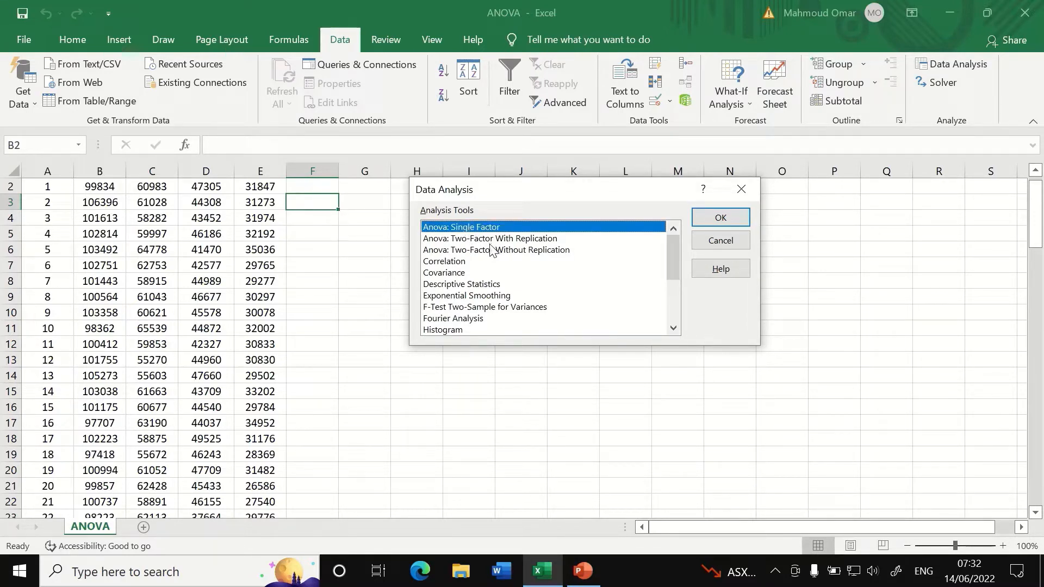
left_click(720, 217)
left_click_drag(515, 156, 654, 160)
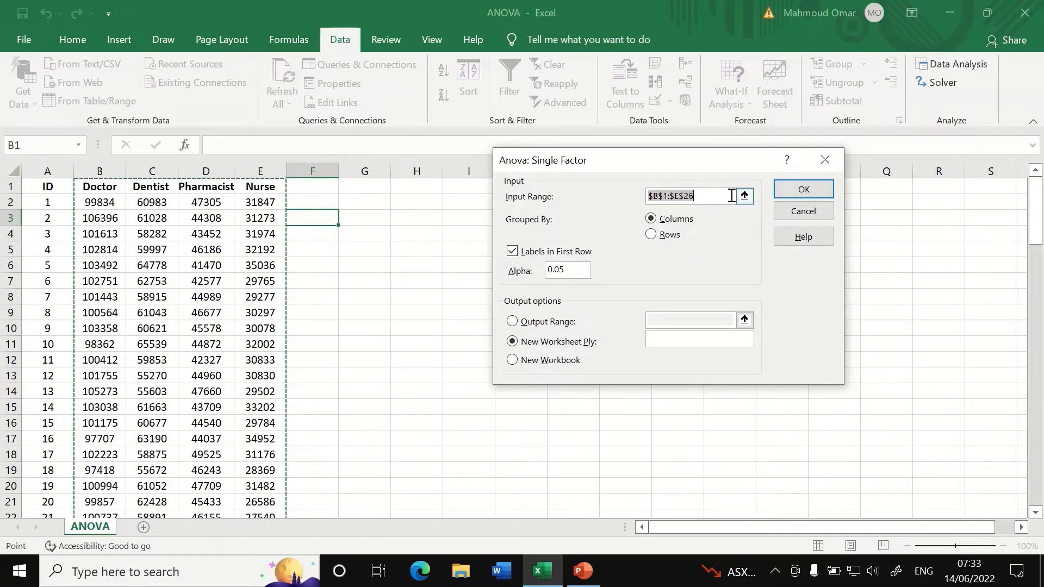
scroll(160, 273, "down", 5)
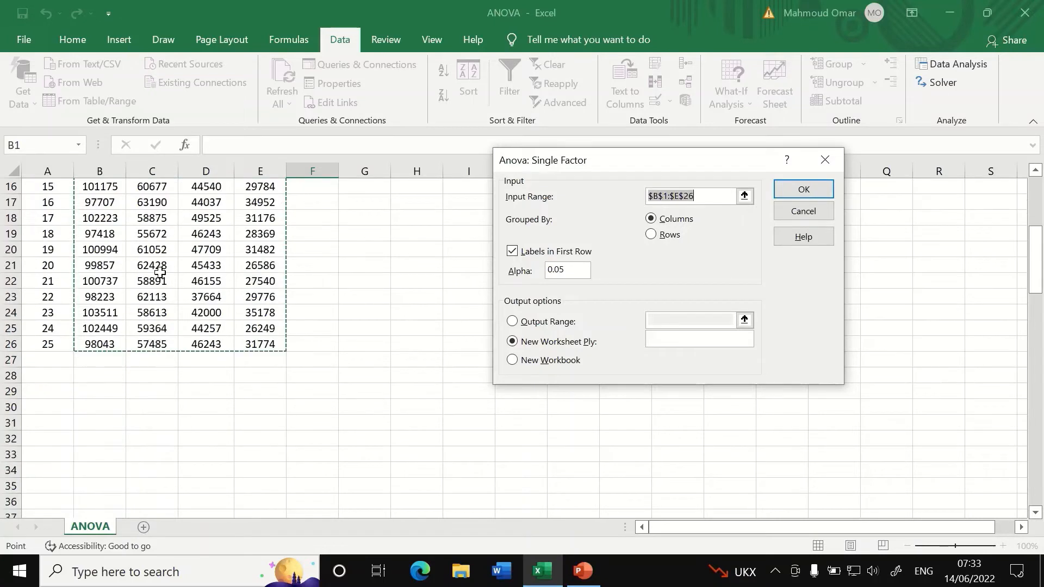
scroll(160, 272, "up", 5)
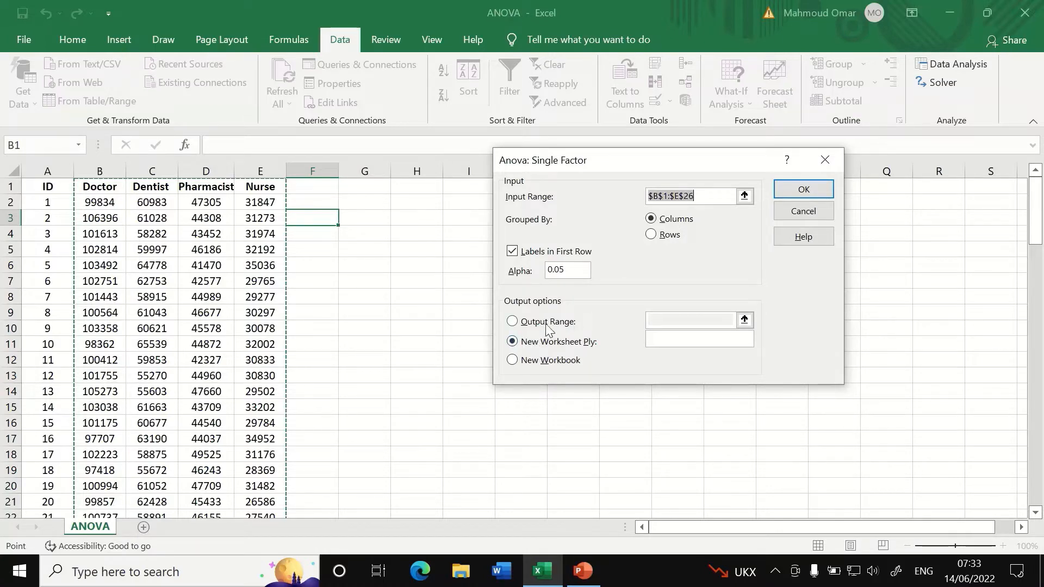
Set the ANOVA output range to cell F3 and run the analysis
left_click(512, 321)
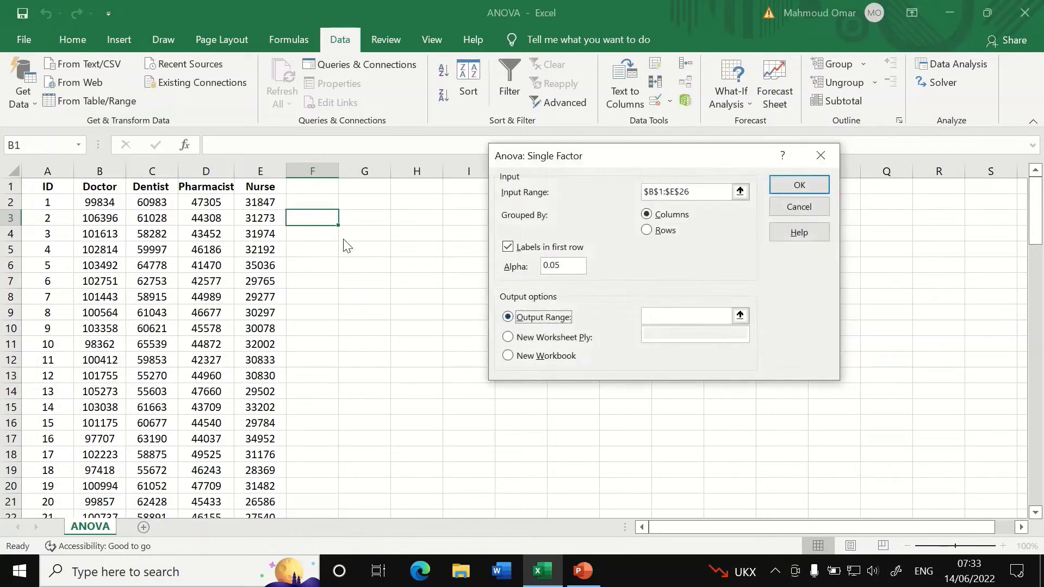
left_click(745, 321)
left_click(332, 217)
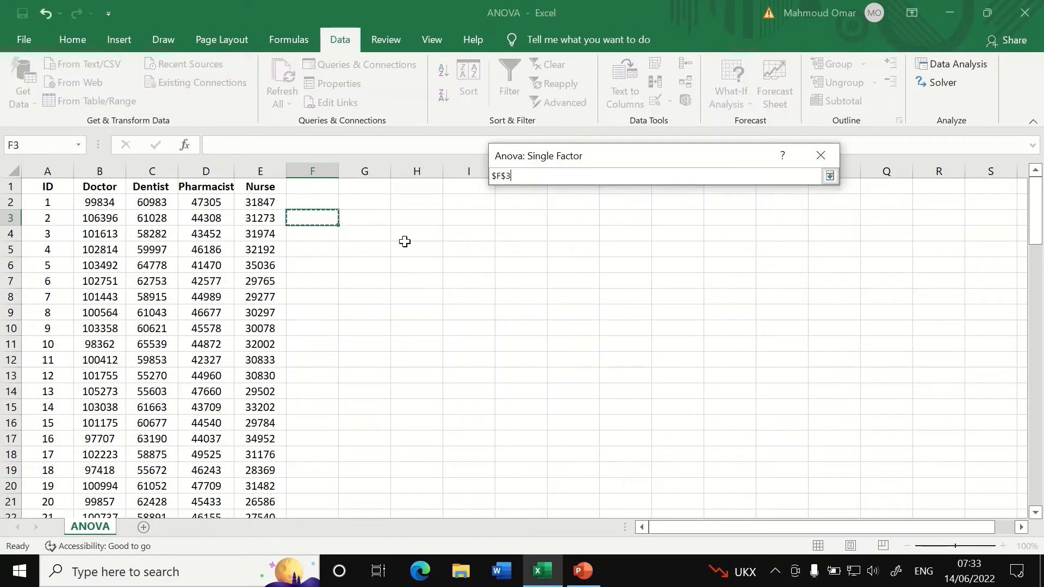
left_click(830, 177)
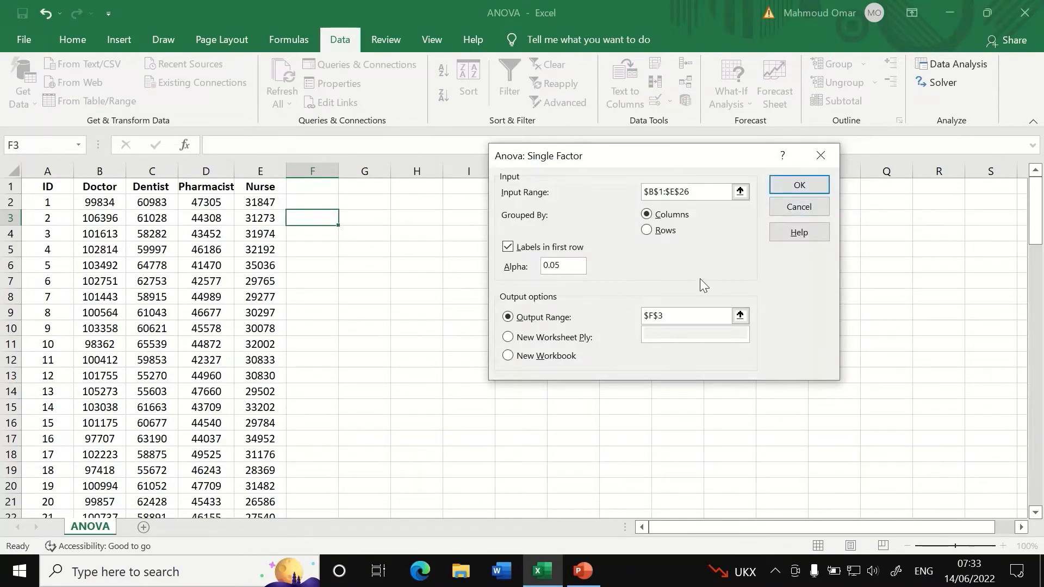
left_click(801, 186)
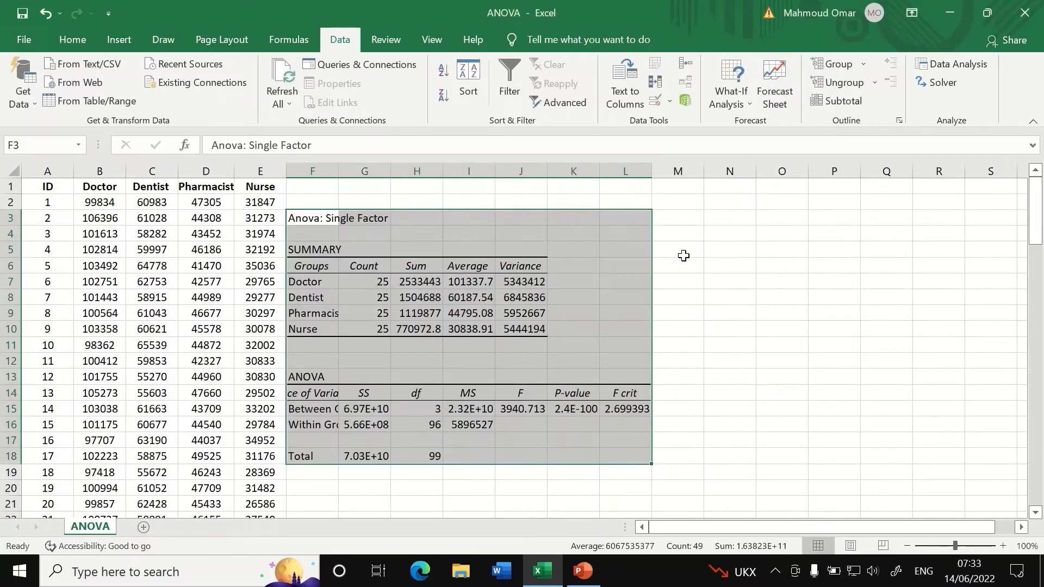
Widen column F to fit the ANOVA row labels and column K to show the P-value in more detail
left_click(728, 280)
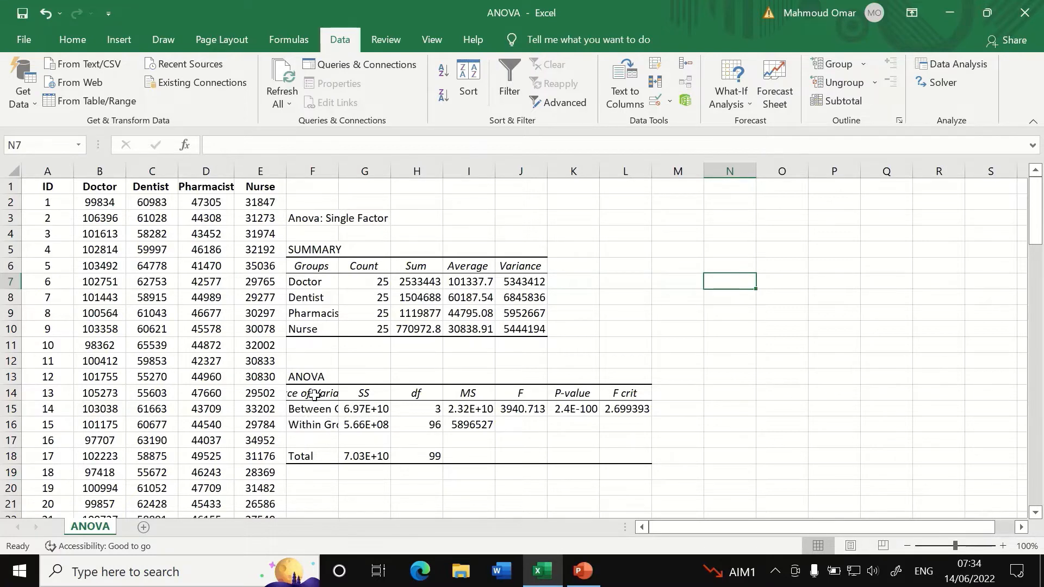
left_click_drag(339, 171, 461, 198)
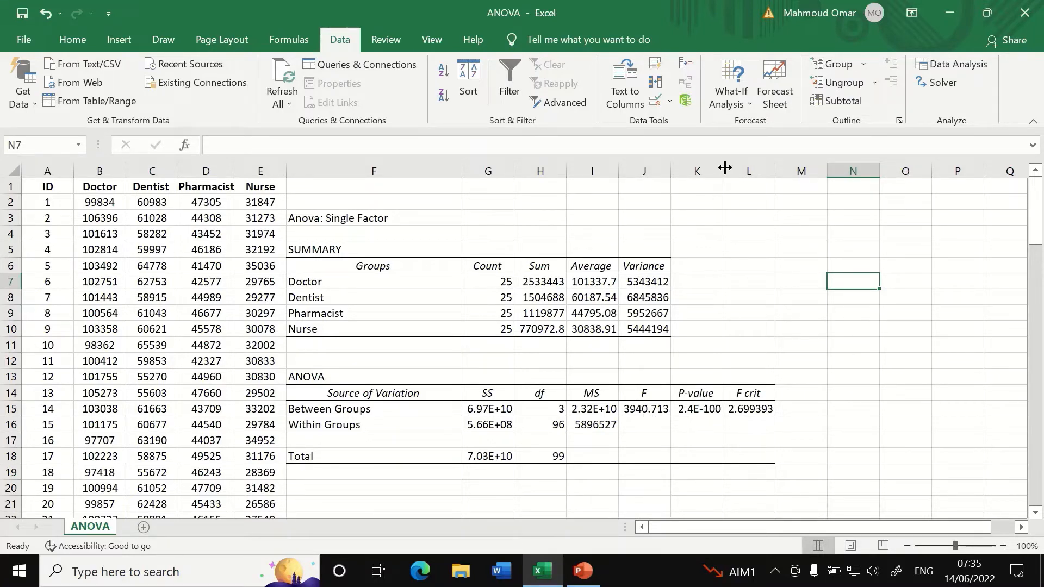
left_click_drag(725, 167, 800, 170)
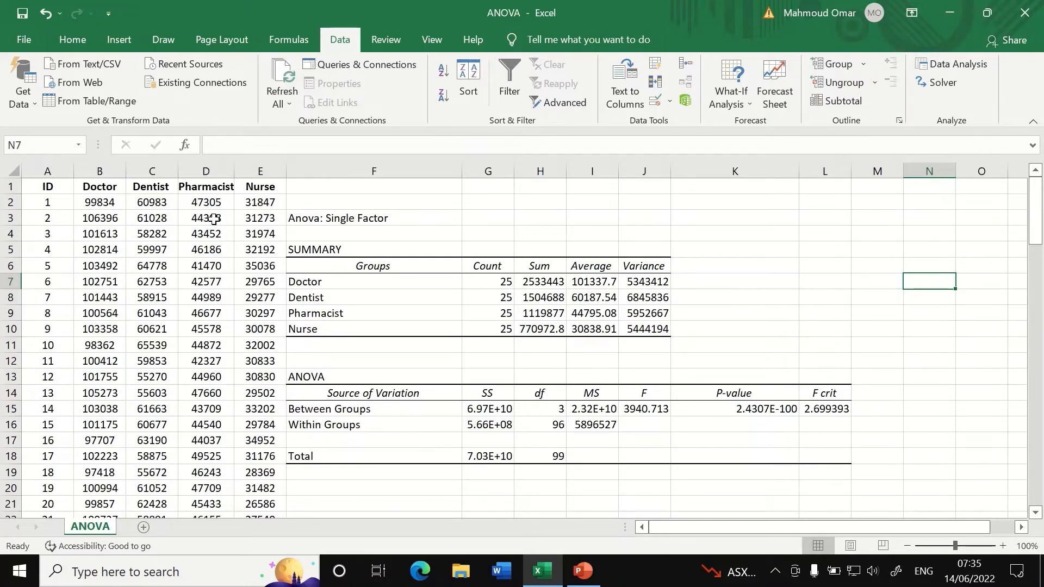
Examine the salary data of the four professions alongside the ANOVA summary and results tables
scroll(307, 306, "down", 2)
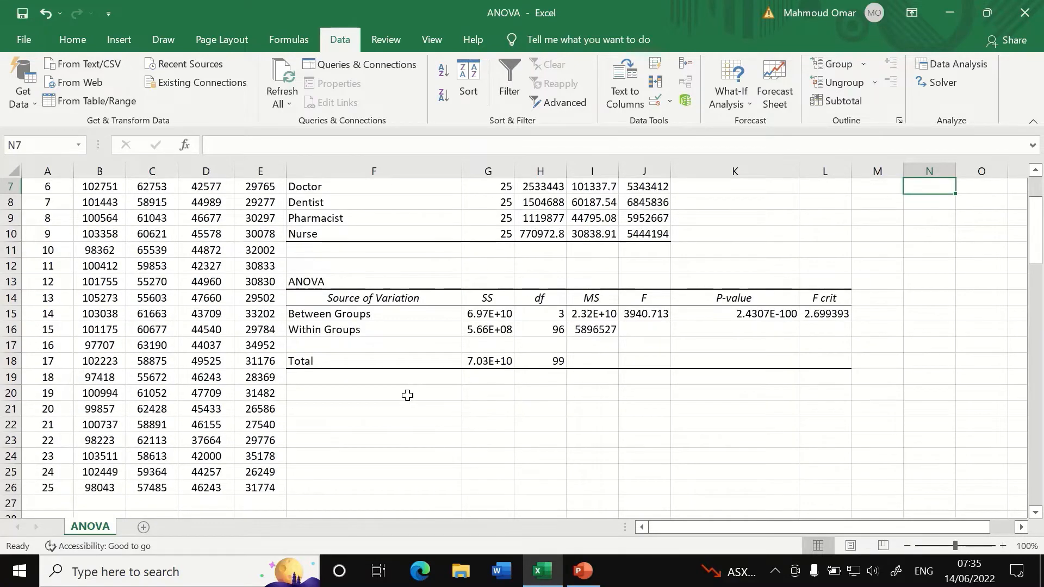
left_click(405, 396)
scroll(438, 366, "up", 2)
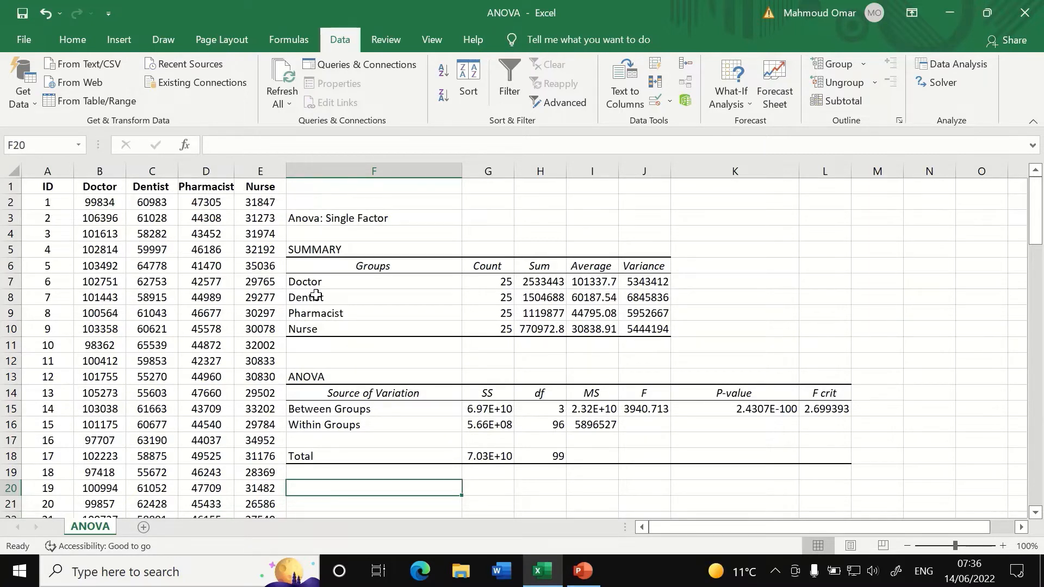
scroll(128, 195, "down", 1)
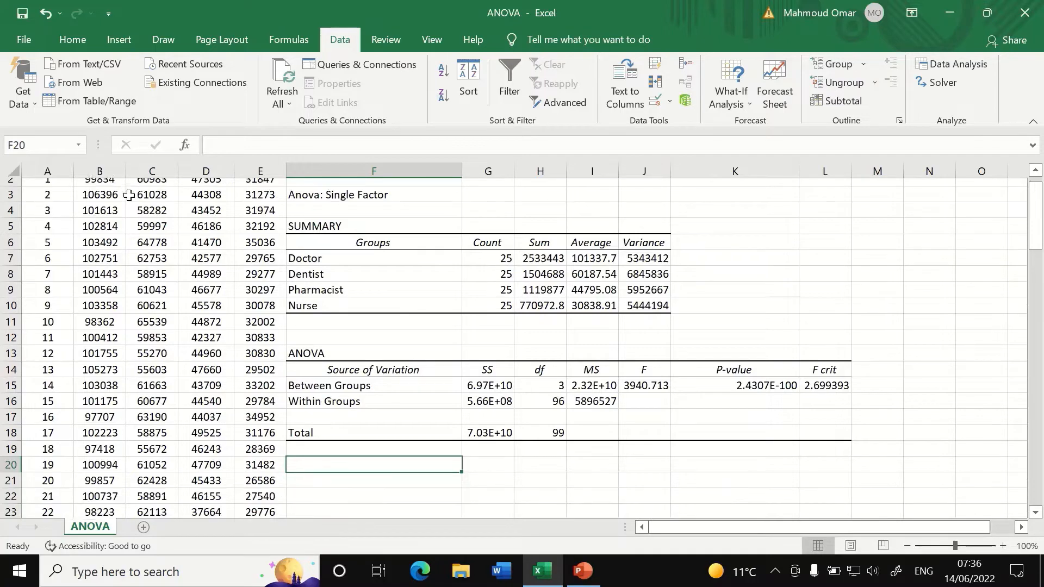
scroll(103, 202, "up", 1)
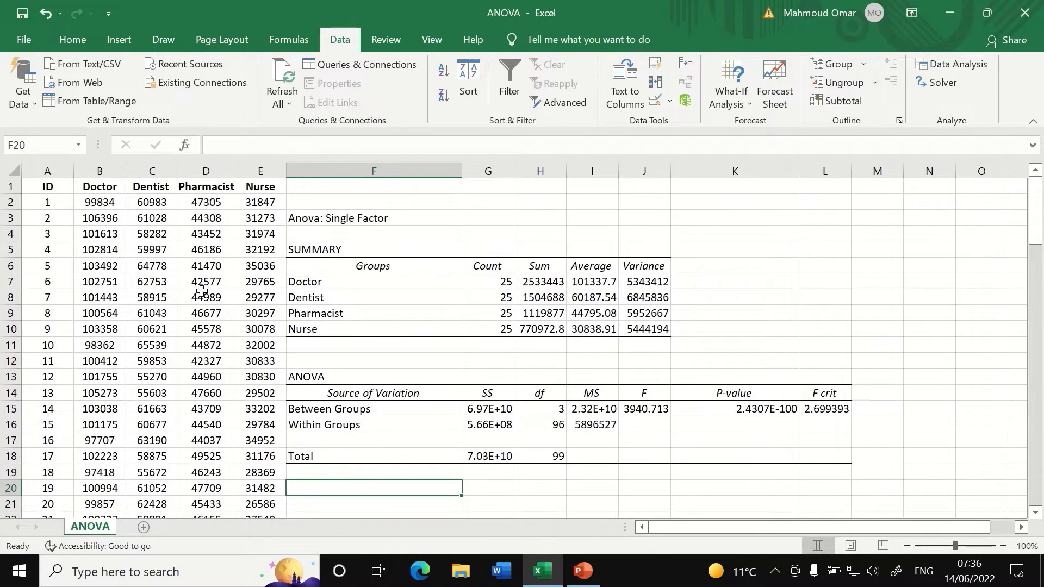
scroll(131, 239, "down", 1)
scroll(111, 234, "up", 1)
scroll(299, 396, "down", 1)
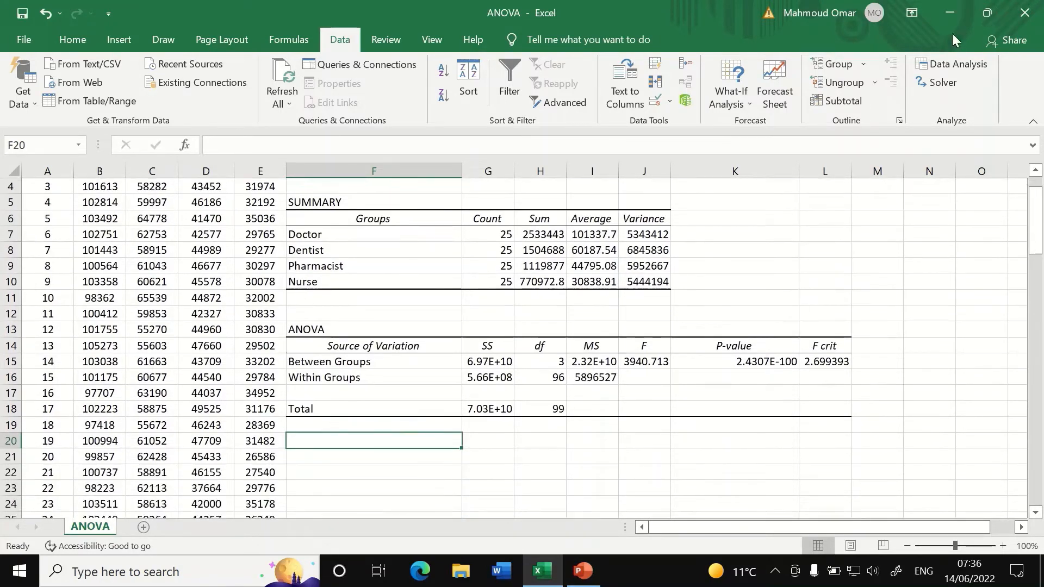
Start the data analysis tool t-Test: Two-Sample Assuming Equal Variances
left_click(952, 63)
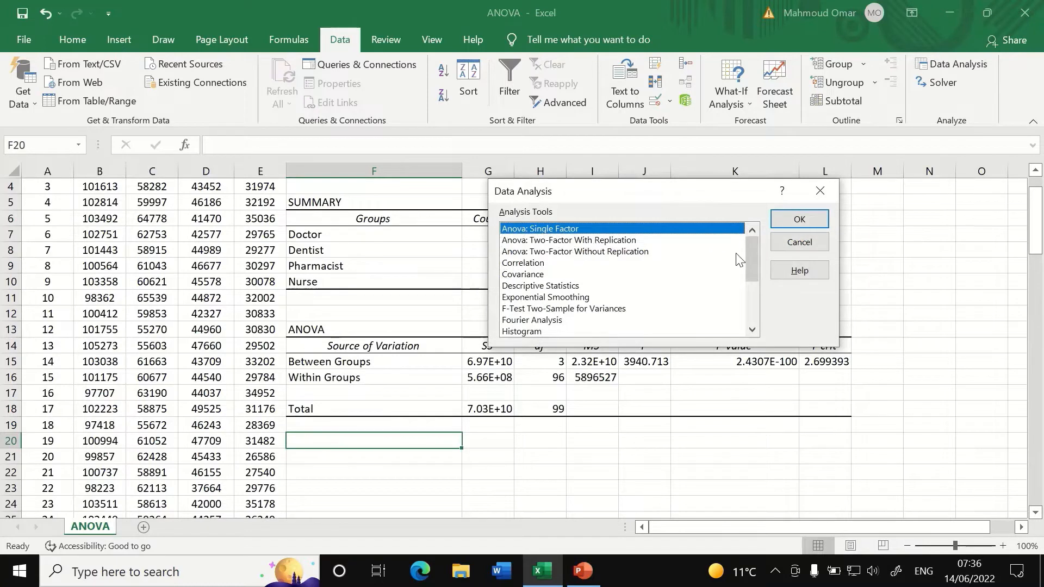
left_click_drag(748, 251, 742, 295)
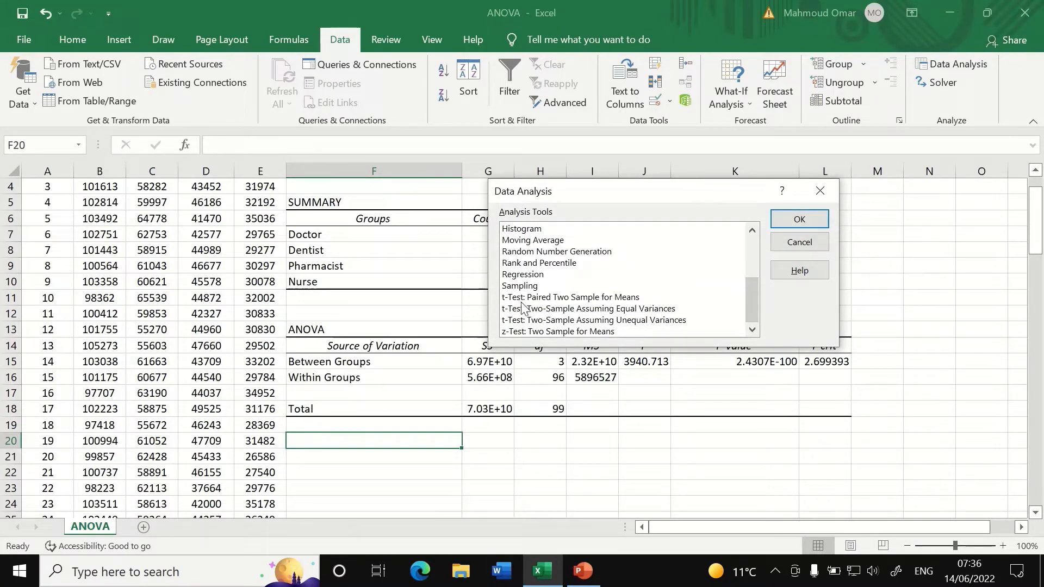
left_click(552, 320)
left_click(552, 309)
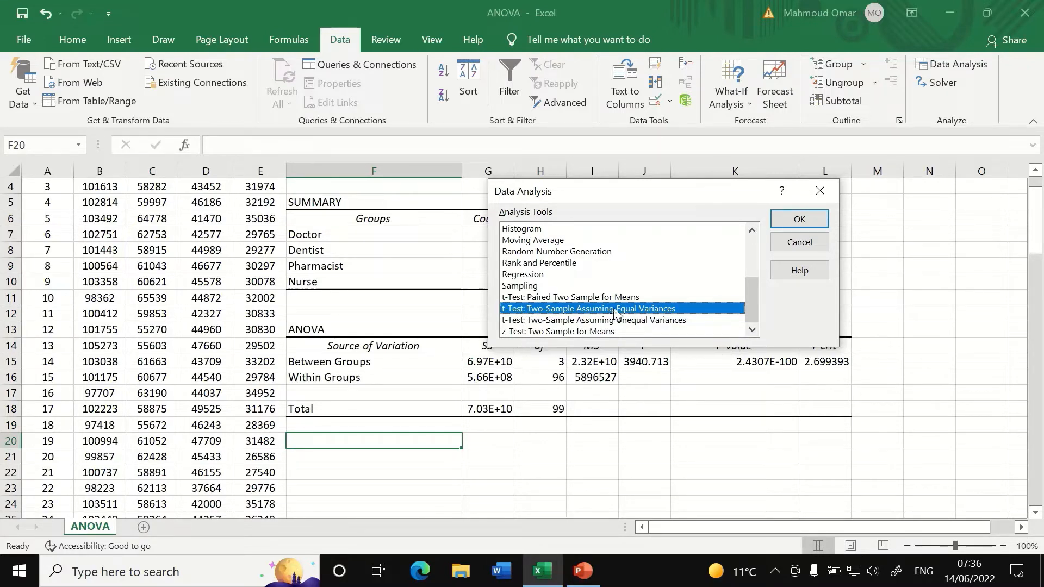
left_click(799, 220)
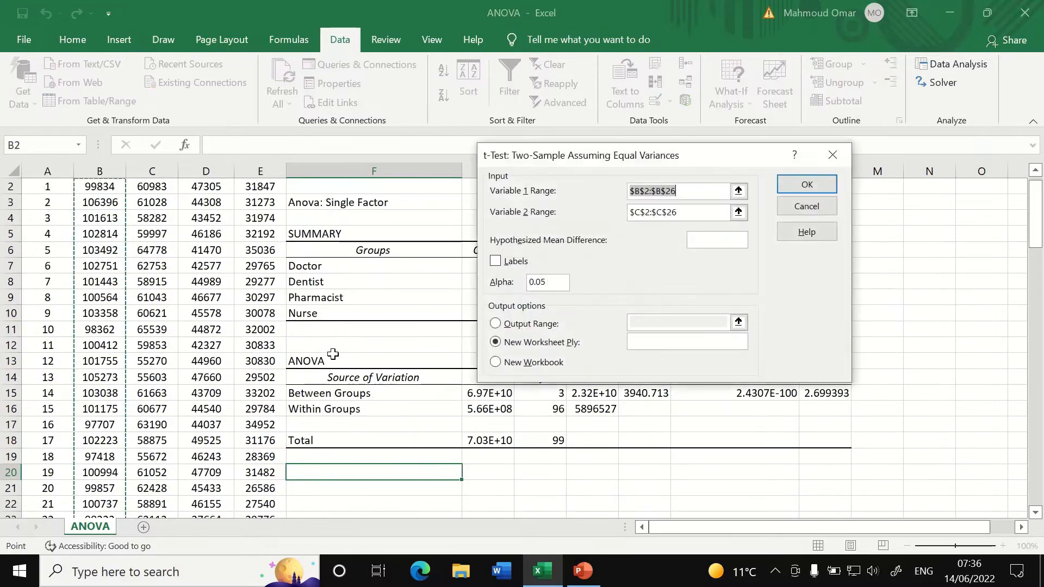
left_click(738, 191)
scroll(107, 209, "up", 1)
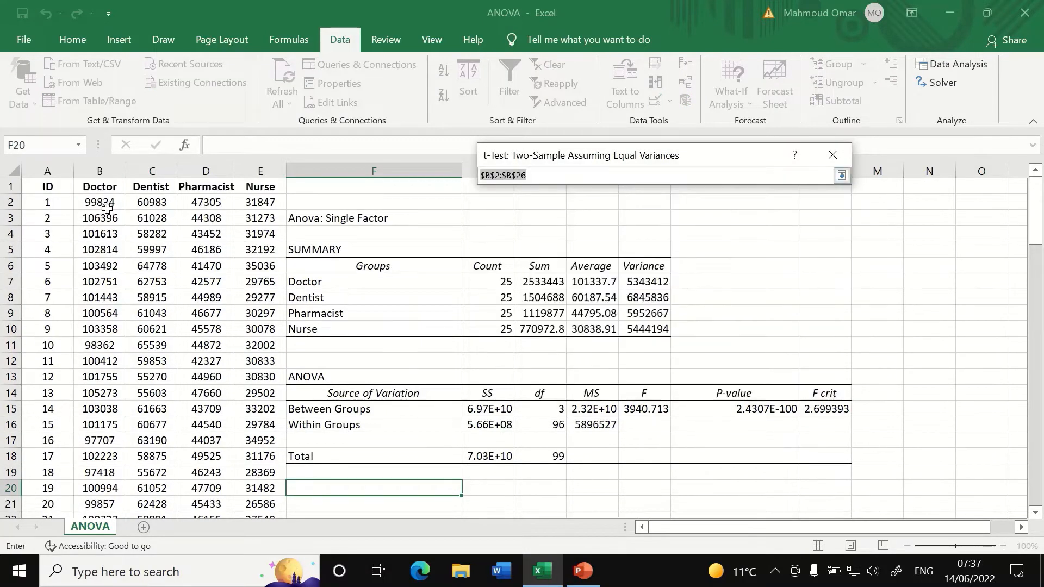
left_click(107, 207)
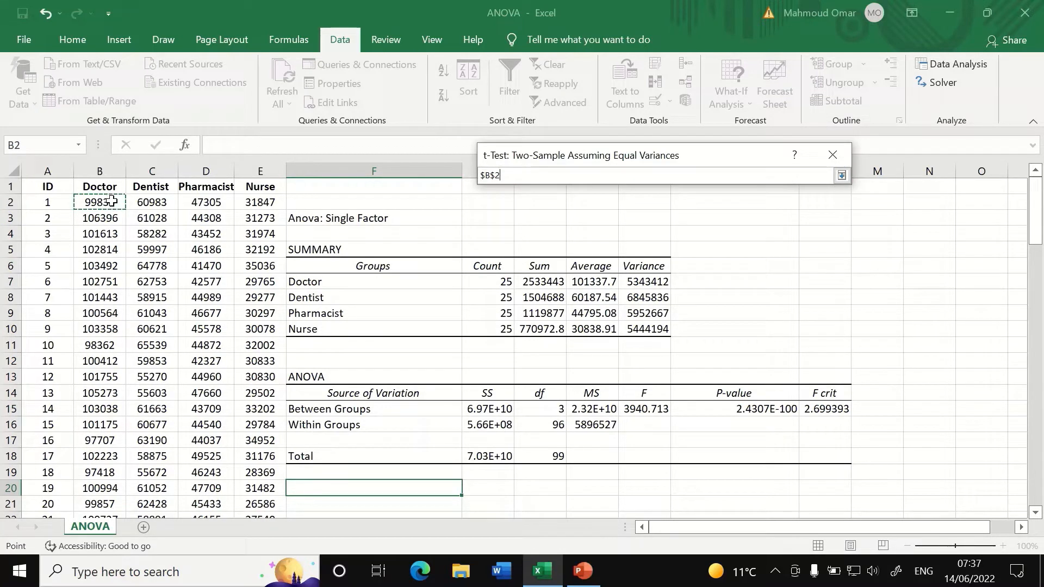
left_click(842, 176)
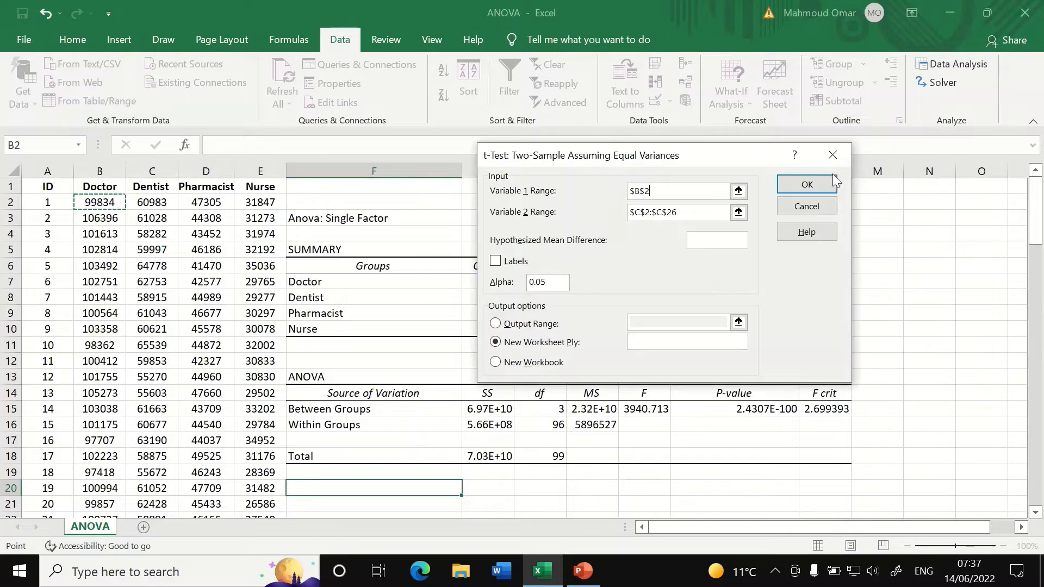
Set the t-test's Variable 1 range to the Doctor column including its header, B1:B26
left_click(738, 191)
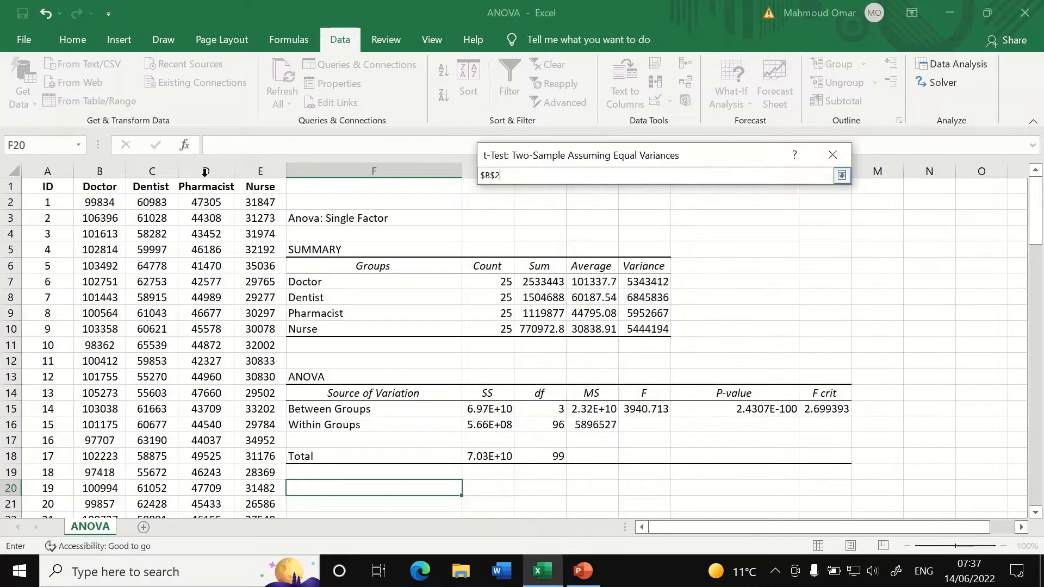
left_click(112, 190)
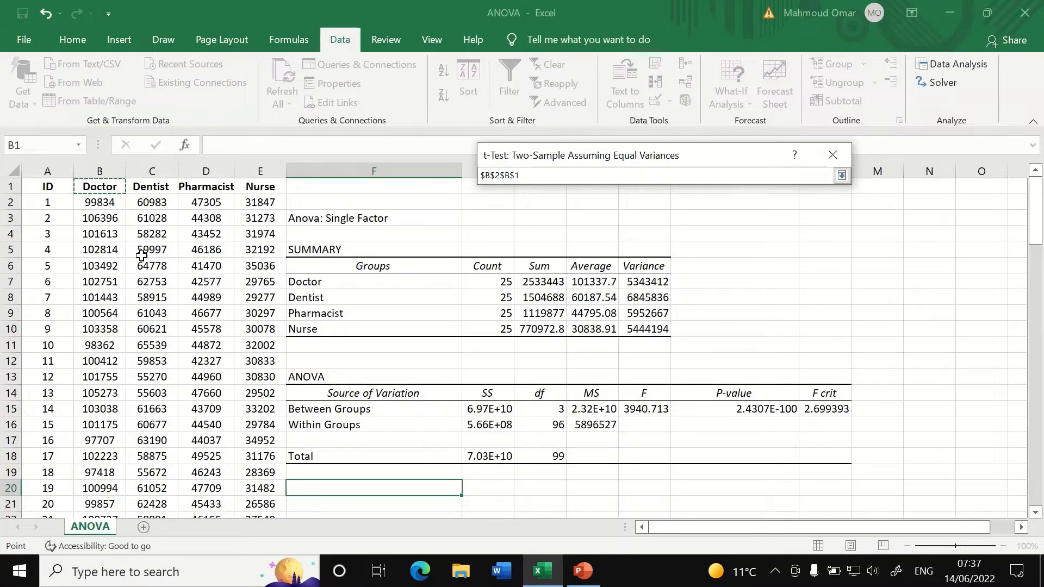
key("ctrl+shift+Down")
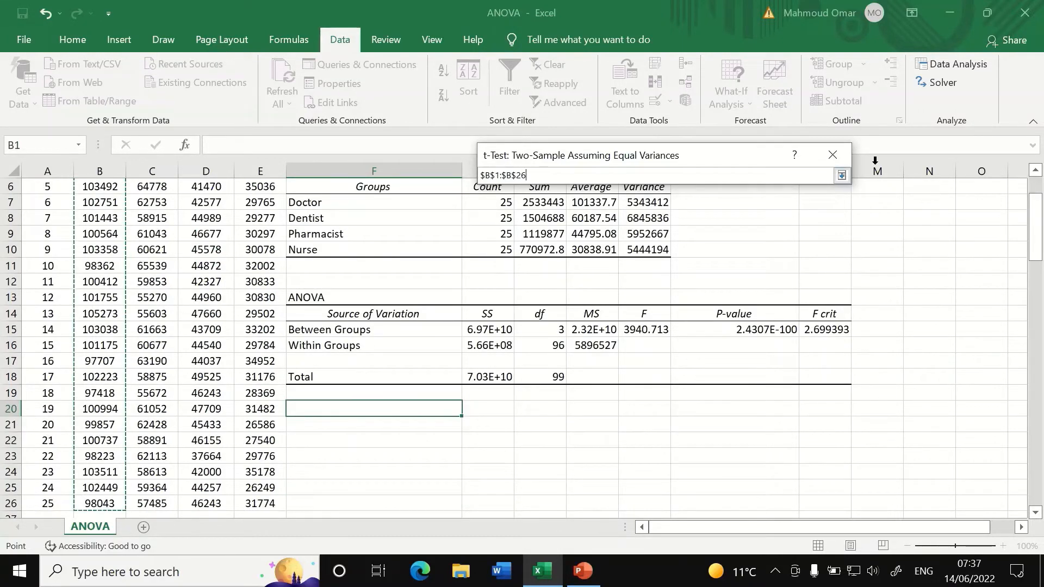
left_click(841, 178)
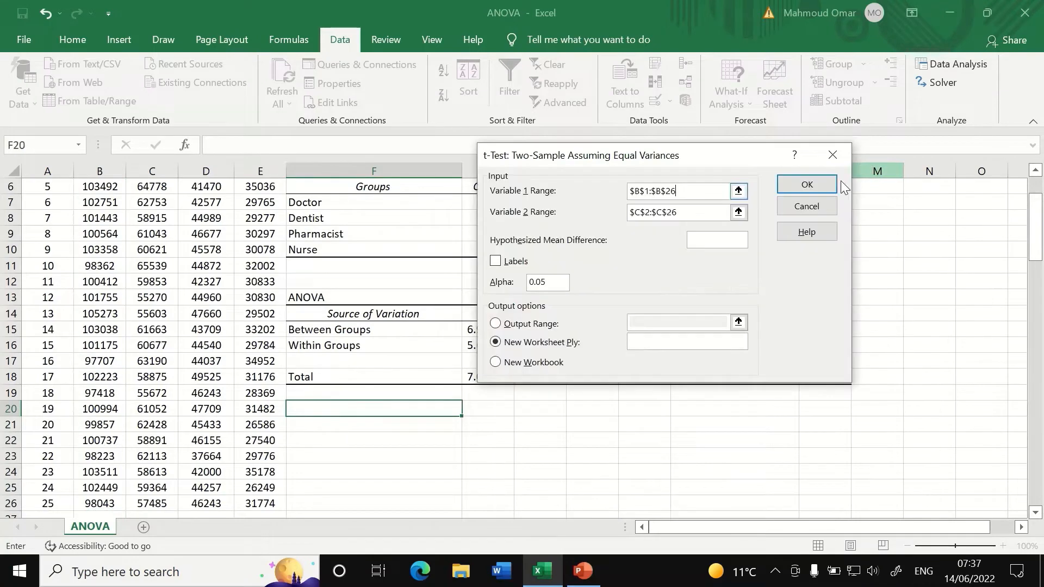
Set the t-test's Variable 2 range to the Dentist column including its header, C1:C26
left_click(738, 212)
scroll(130, 207, "up", 1)
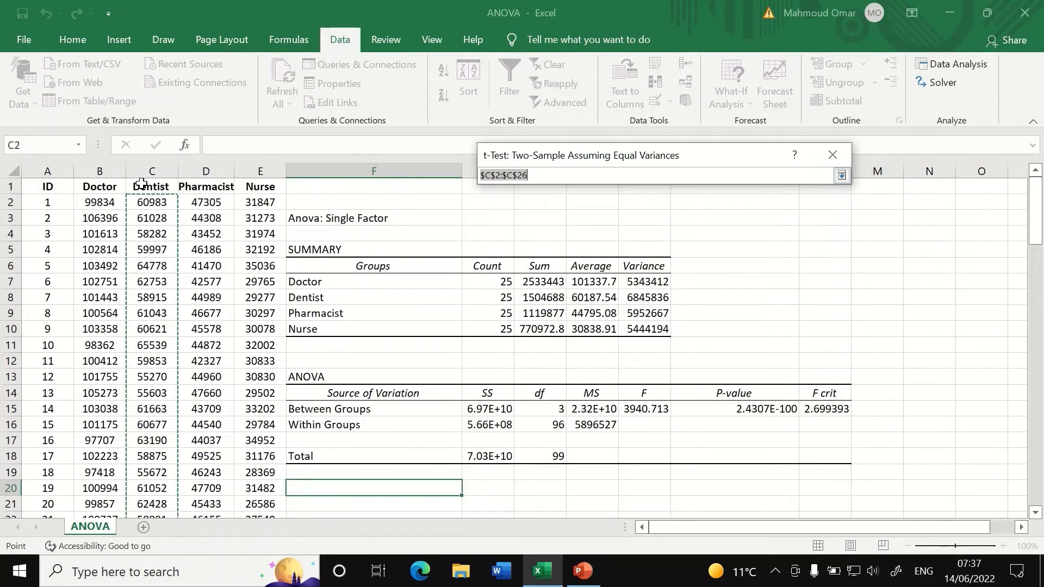
left_click(150, 189)
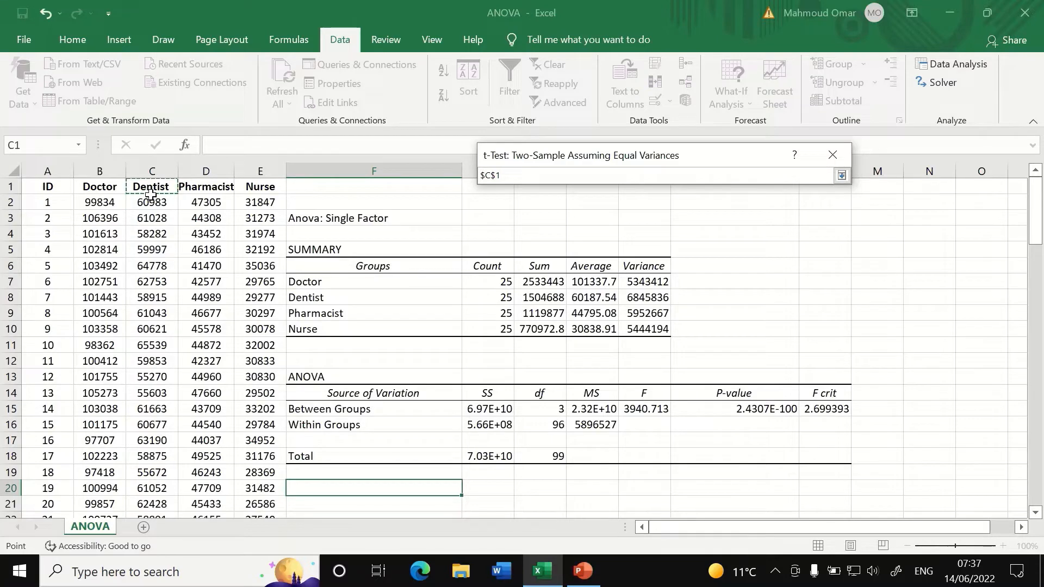
key("ctrl+shift+Down")
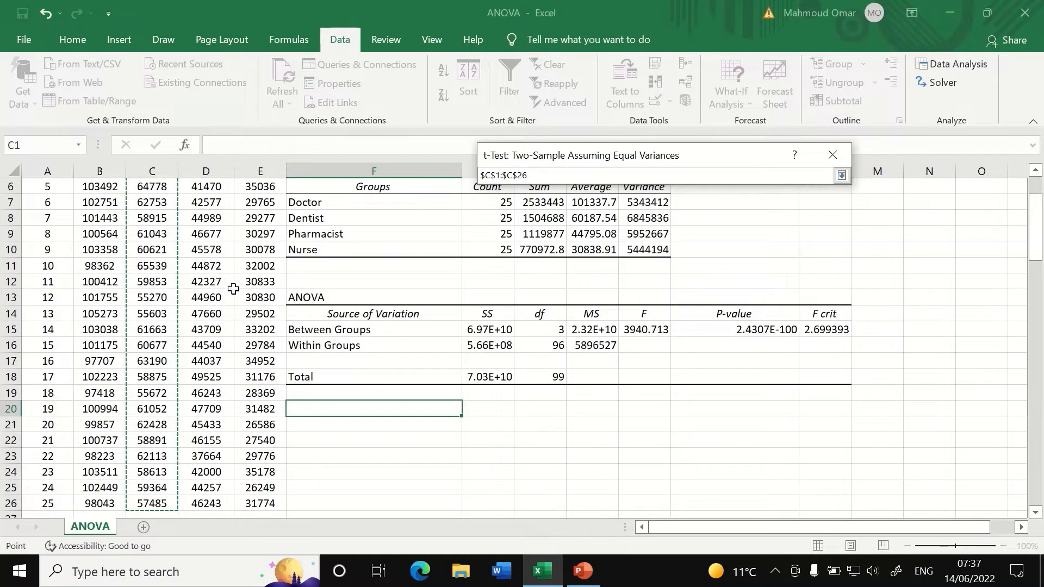
left_click(841, 177)
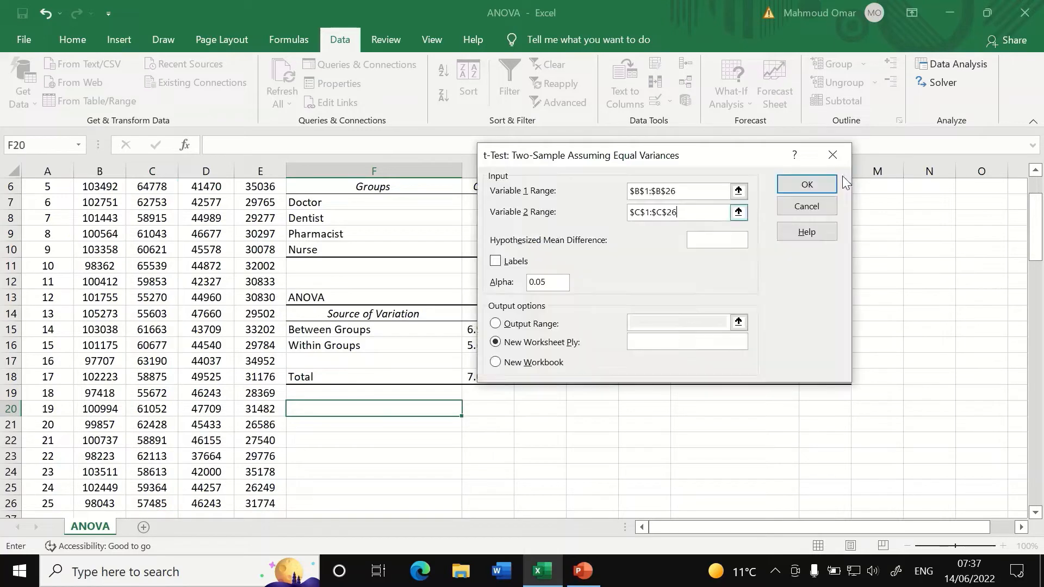
Turn on labels, set the output range to cell F20 and run the Doctor versus Dentist t-test
left_click(496, 262)
left_click(496, 325)
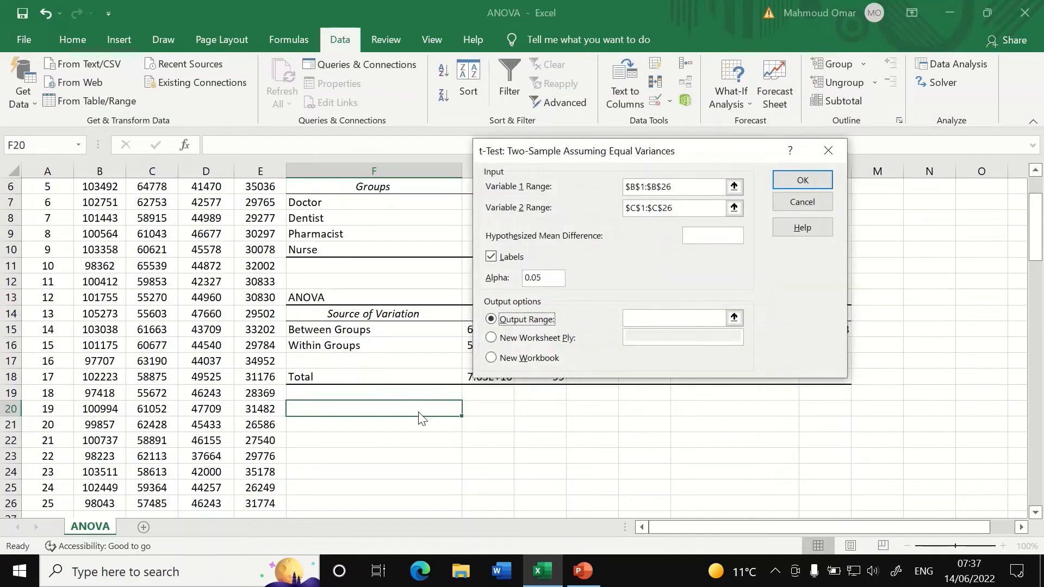
left_click(734, 317)
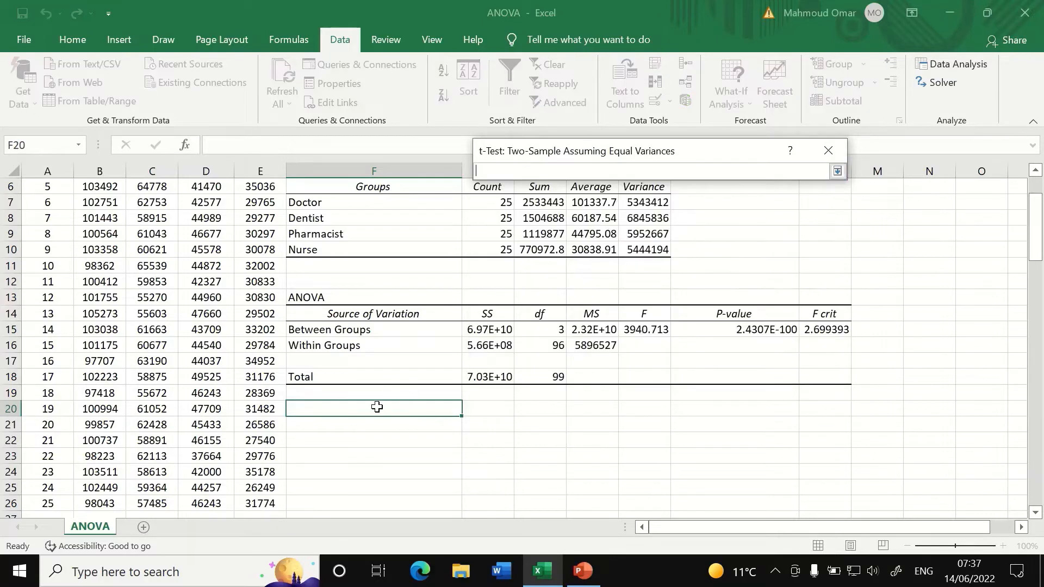
left_click(376, 408)
left_click(837, 171)
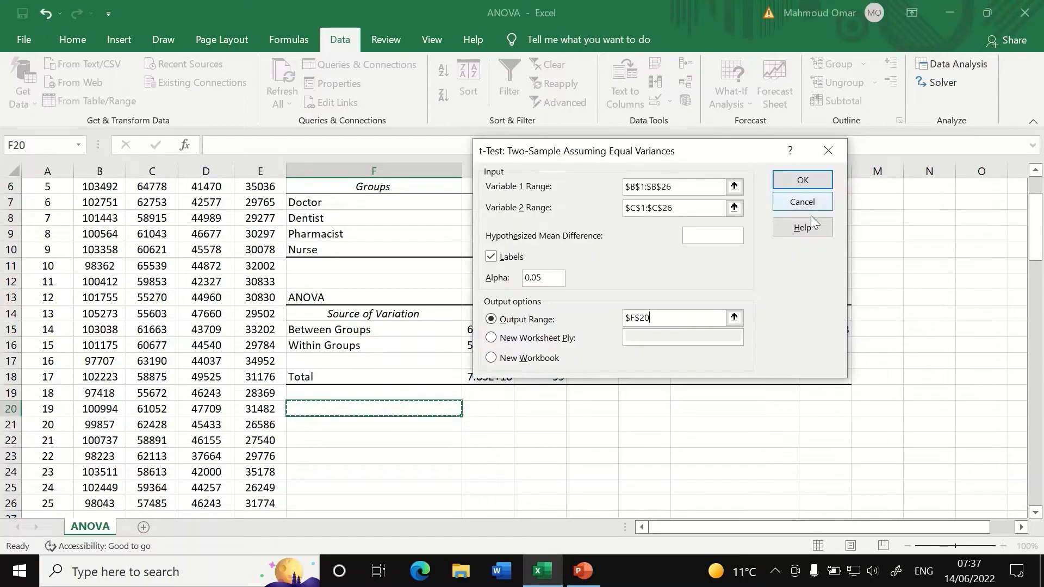
left_click(802, 179)
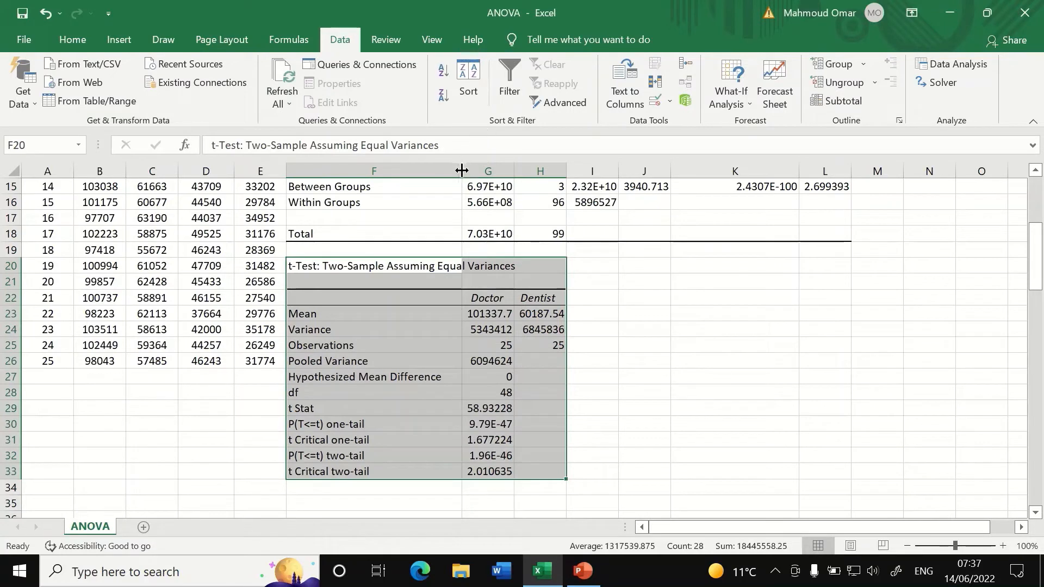
Widen columns F, G and H so the t-test labels and values are shown in more detail
left_click_drag(464, 169, 488, 169)
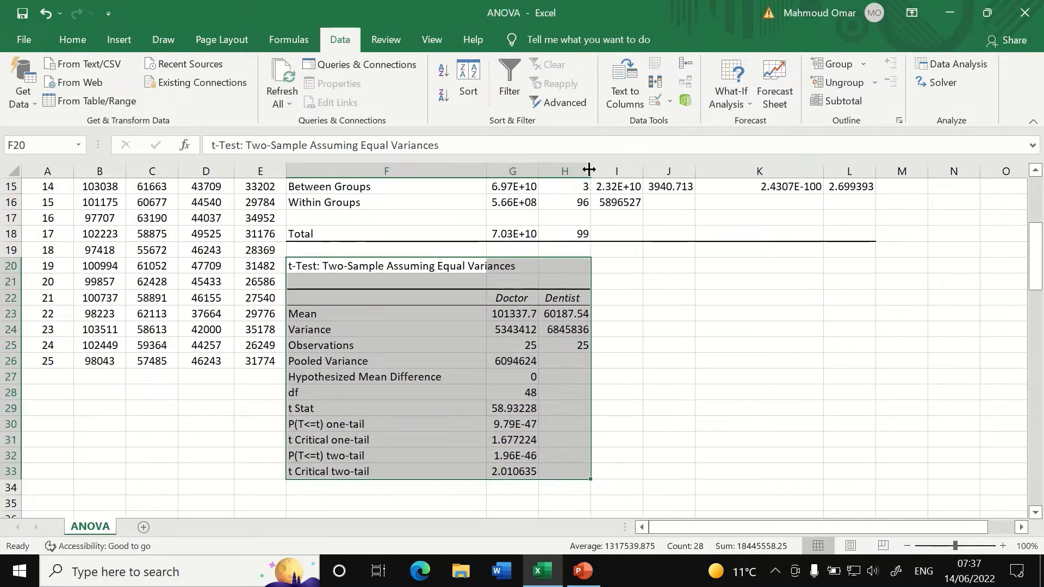
left_click_drag(593, 171, 612, 170)
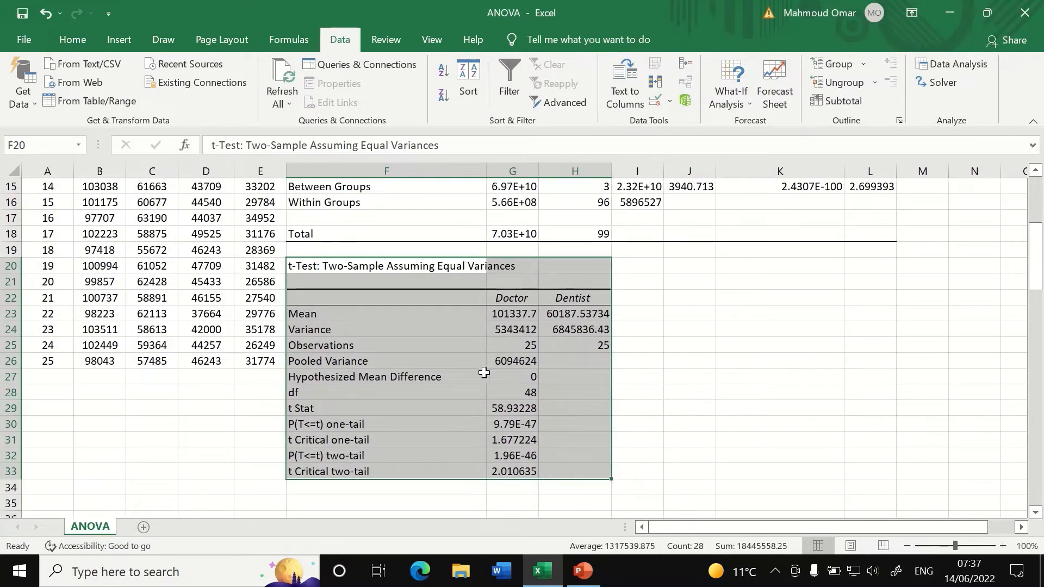
scroll(601, 344, "up", 1)
scroll(601, 344, "down", 1)
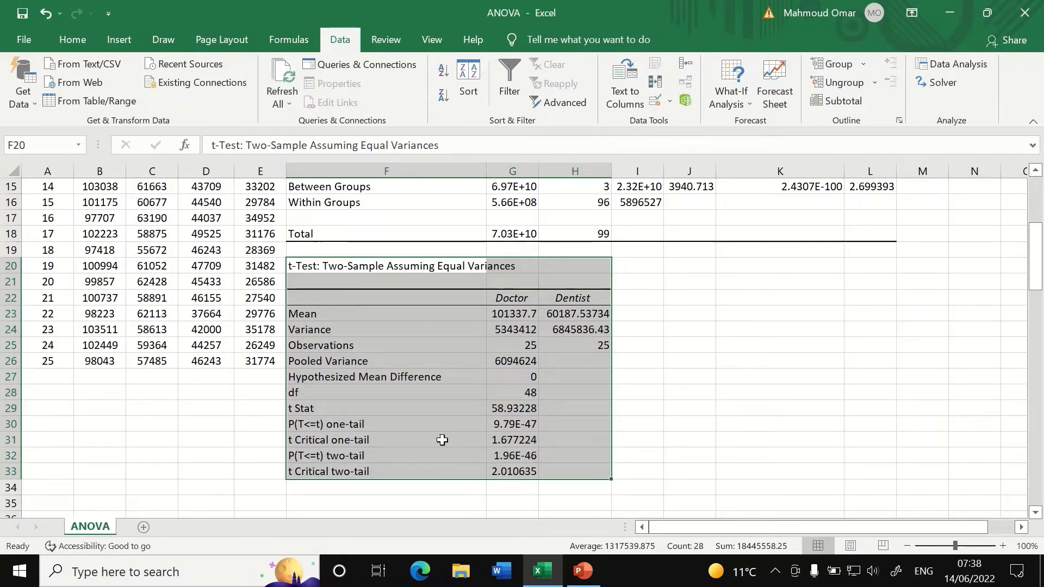
left_click_drag(537, 170, 590, 170)
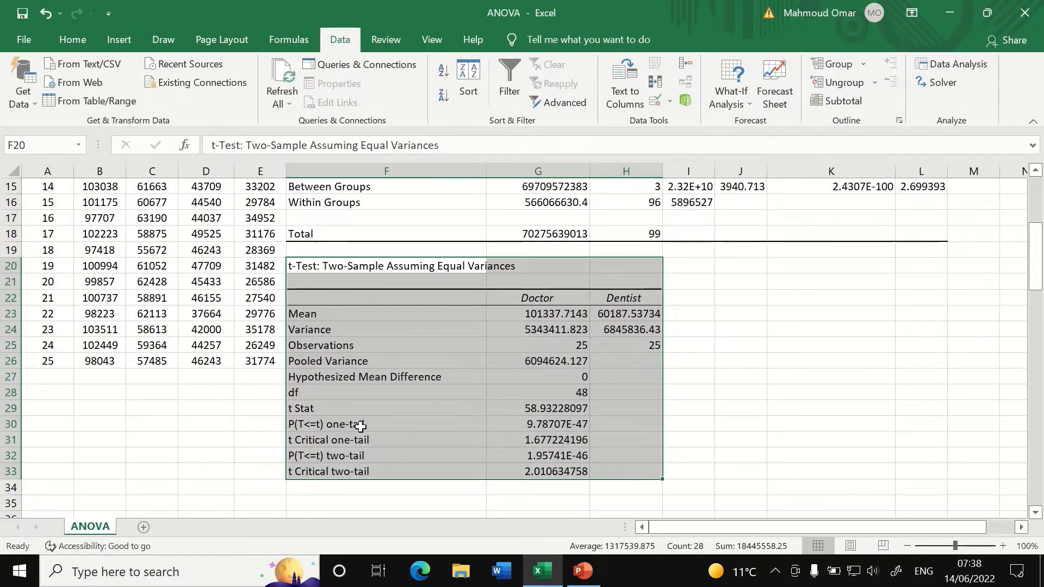
Examine the two-tail p-value of the Doctor versus Dentist t-test alongside the profession data and ANOVA tables
left_click(528, 459)
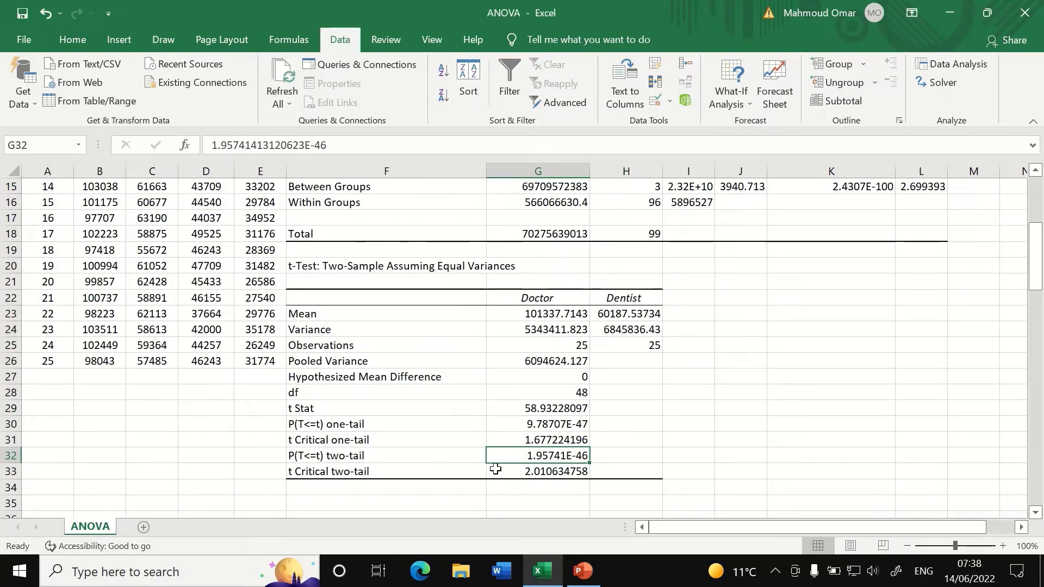
scroll(426, 430, "up", 5)
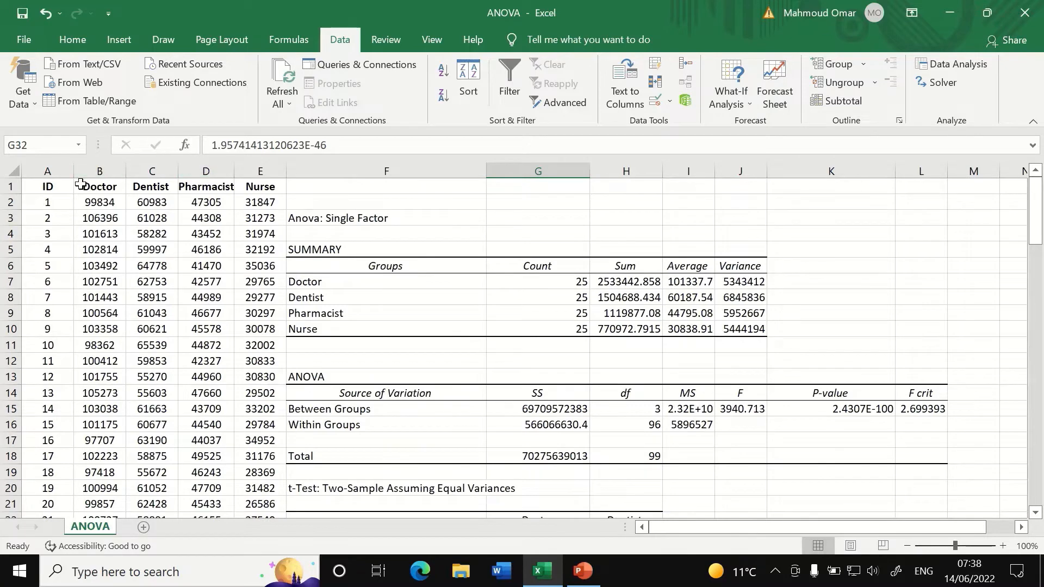
scroll(375, 289, "down", 4)
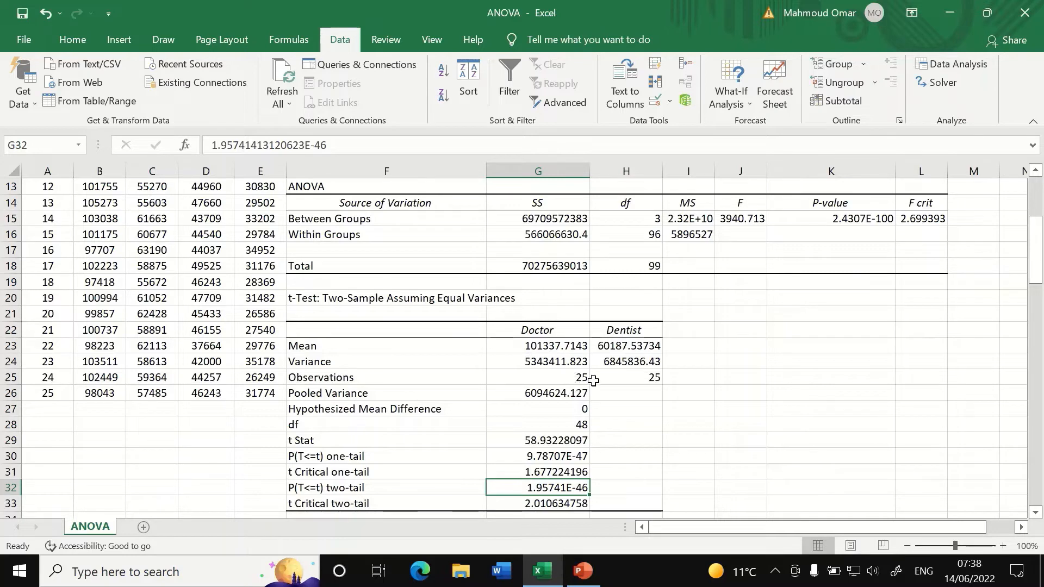
scroll(584, 434, "down", 1)
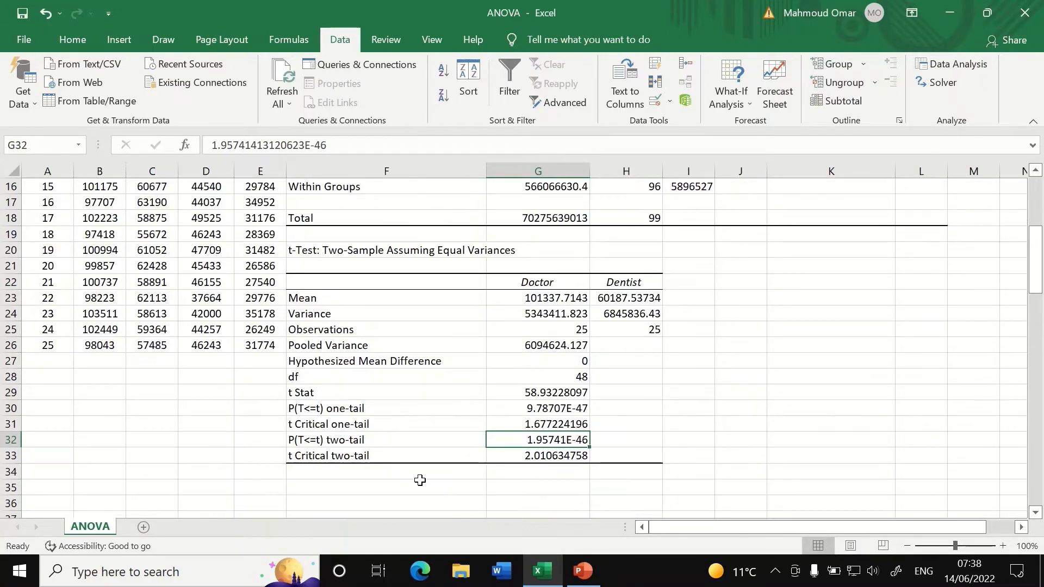
left_click(366, 491)
scroll(349, 441, "up", 4)
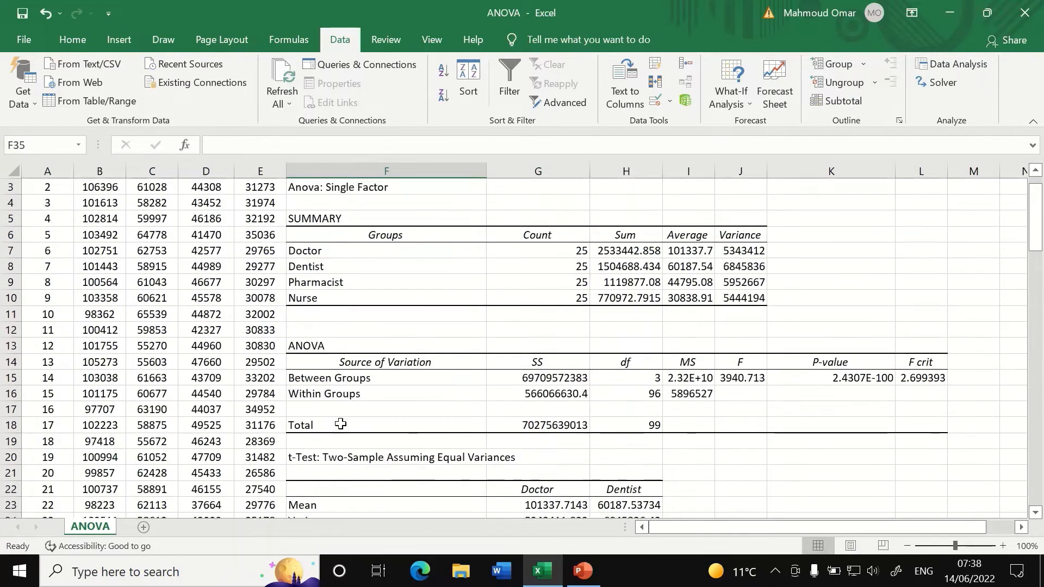
scroll(340, 425, "up", 1)
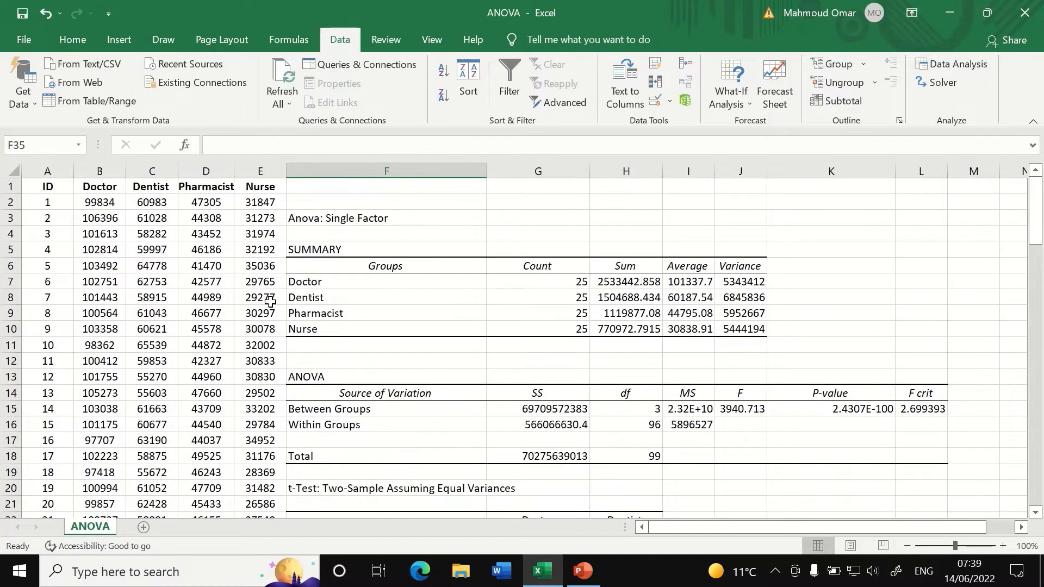
scroll(338, 315, "down", 3)
scroll(338, 314, "up", 3)
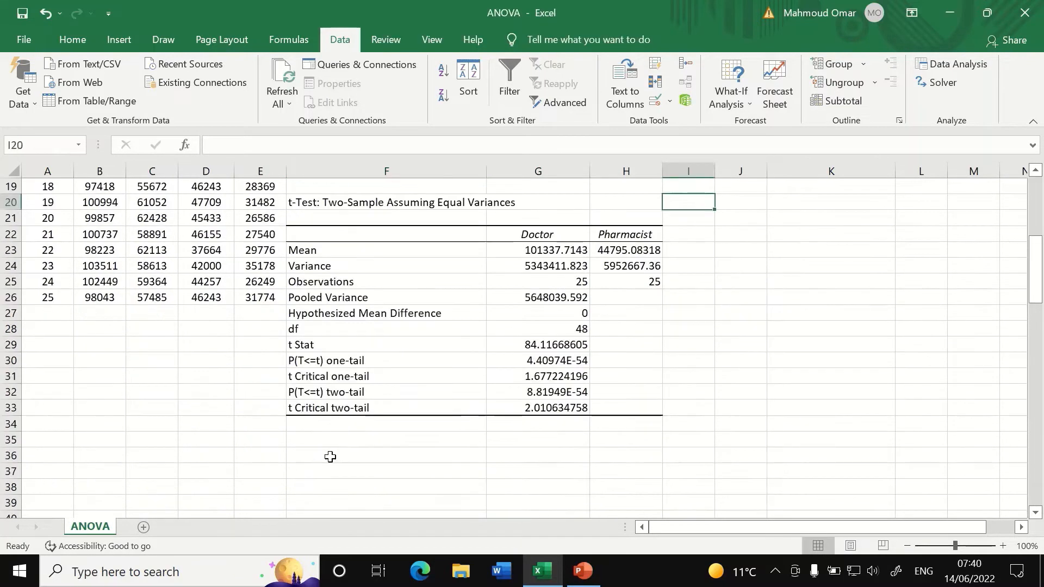
Select cell F36, start another t-Test: Two-Sample Assuming Equal Variances and shift its dialog aside
left_click(330, 457)
scroll(794, 212, "up", 4)
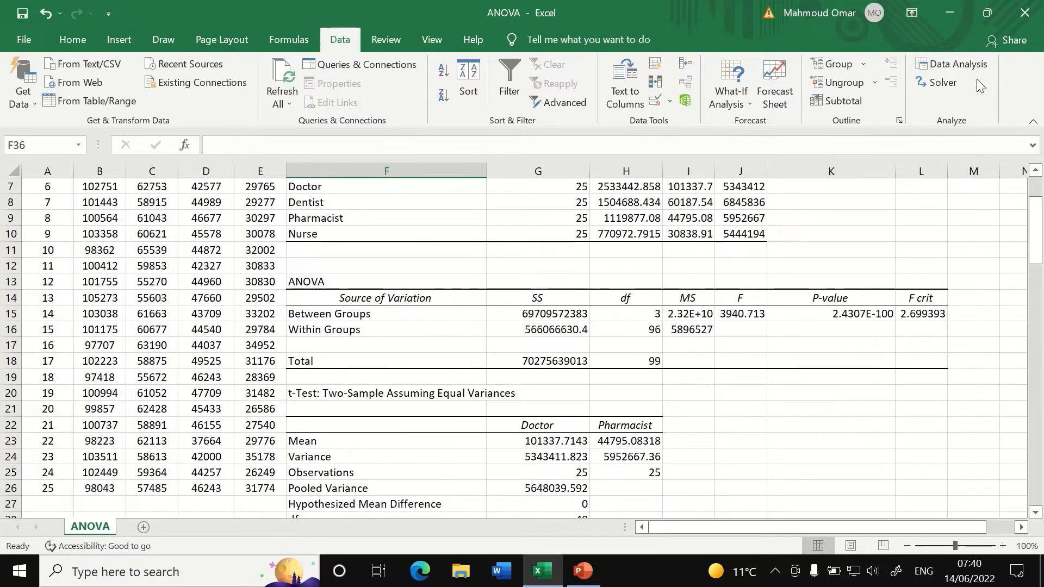
left_click(959, 65)
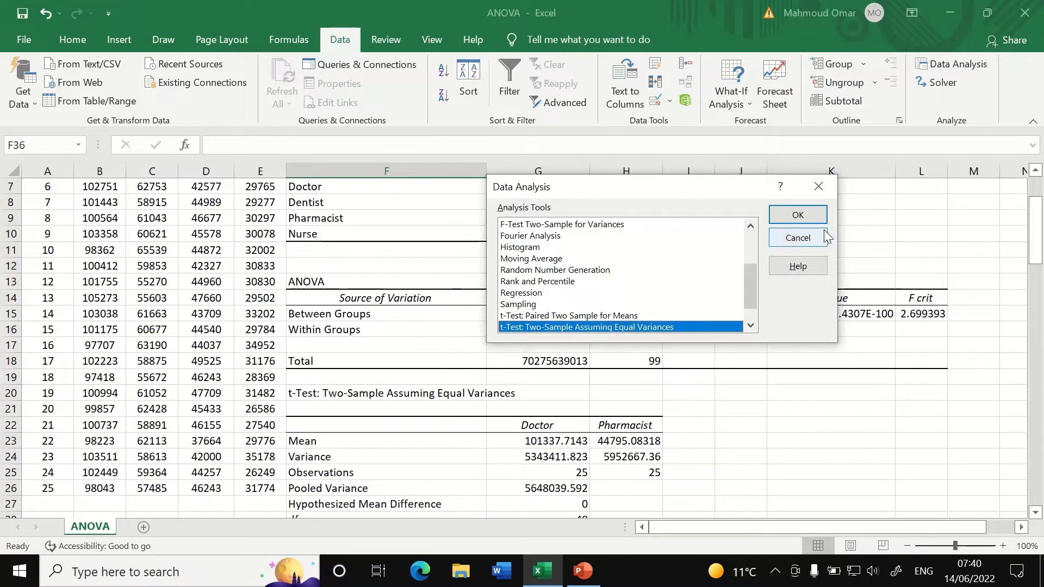
left_click(798, 216)
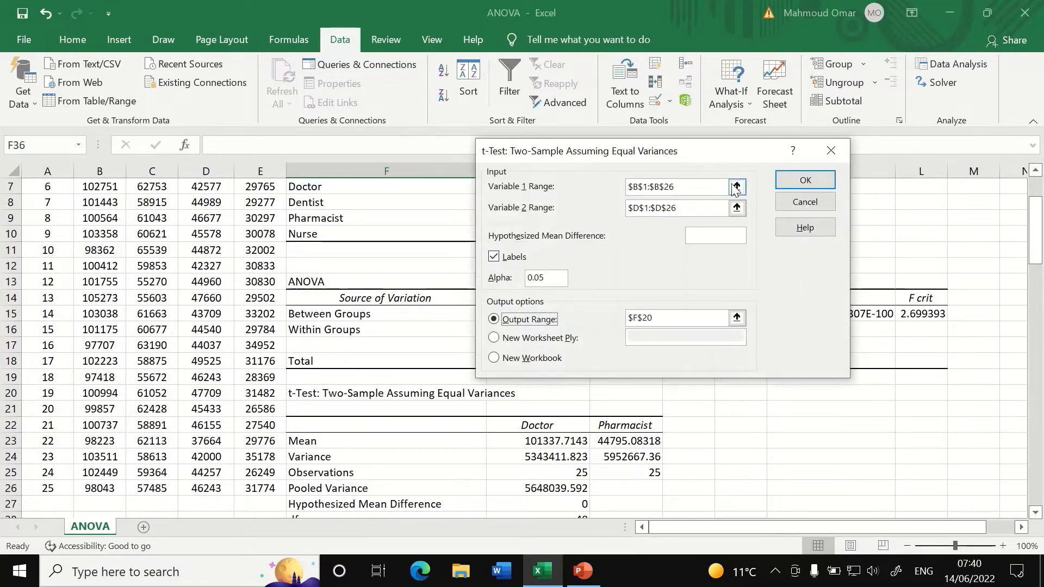
left_click_drag(679, 154, 634, 154)
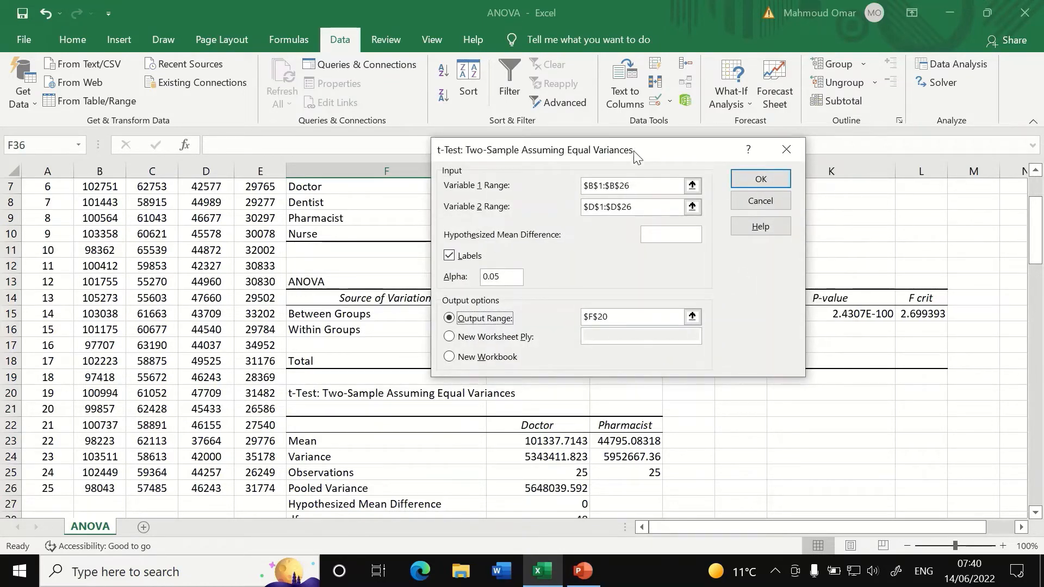
Keep the Doctor data B1:B26 as the Variable 1 range and set the Variable 2 range to the Pharmacist data D1:D26
left_click(690, 187)
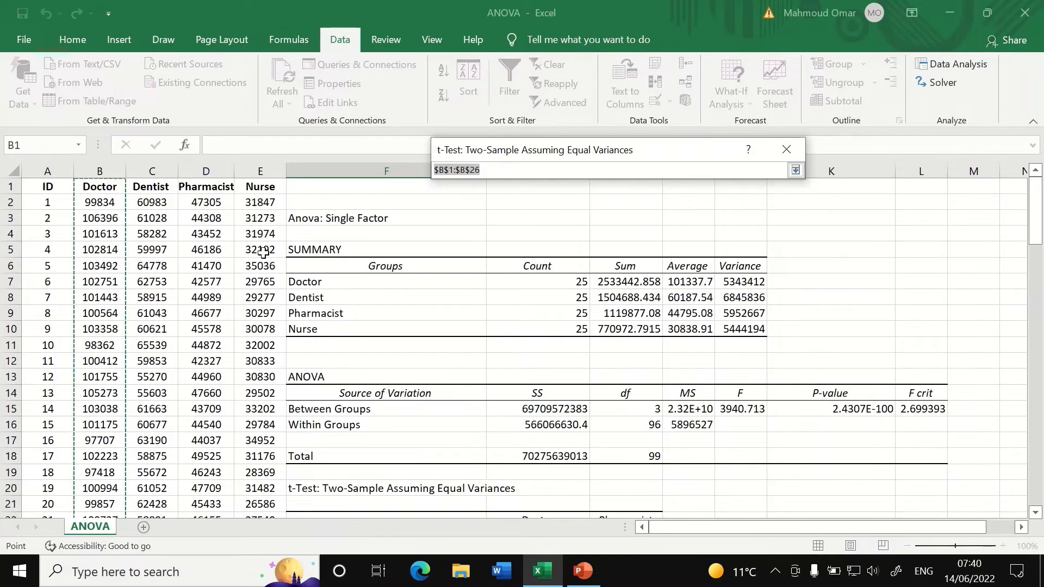
scroll(778, 205, "down", 3)
scroll(778, 204, "up", 3)
left_click(795, 170)
left_click(695, 213)
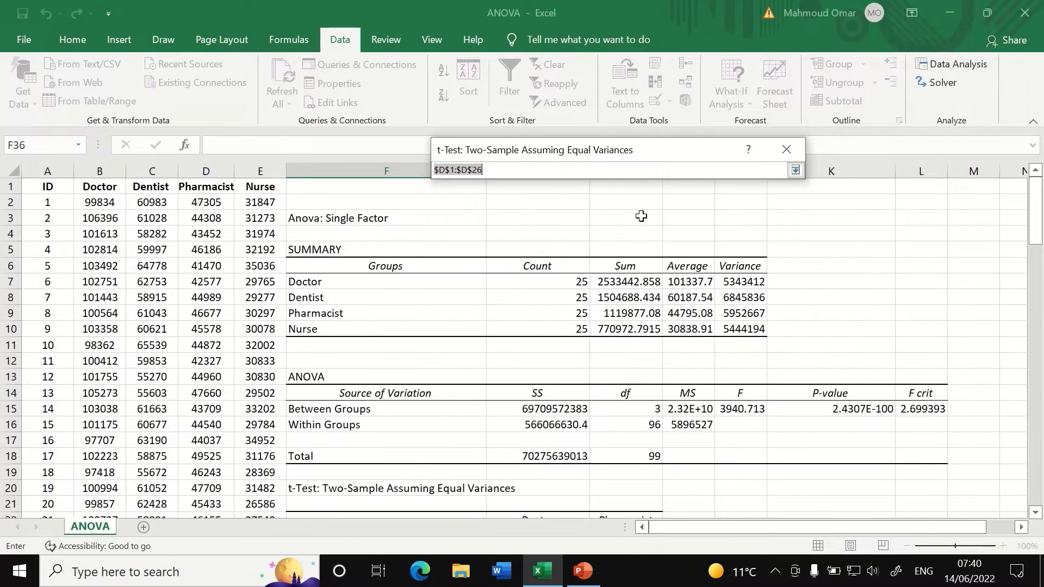
left_click(216, 189)
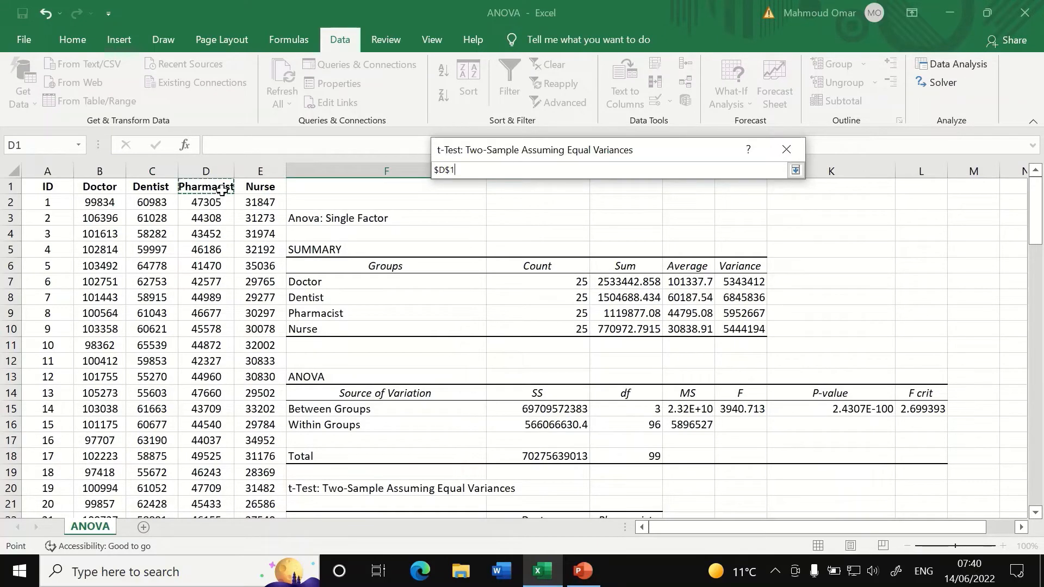
key("ctrl+shift+Down")
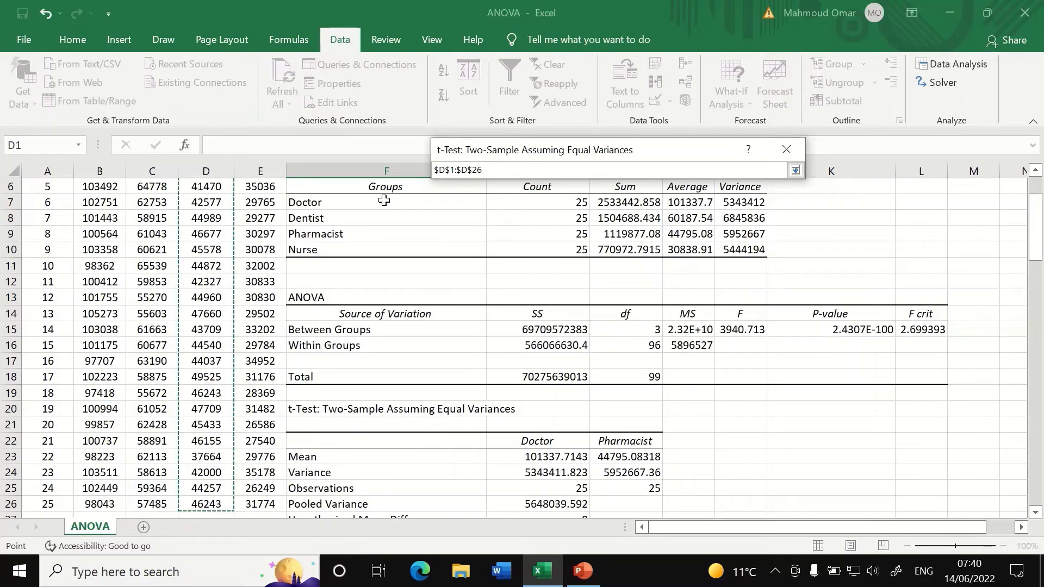
left_click(796, 170)
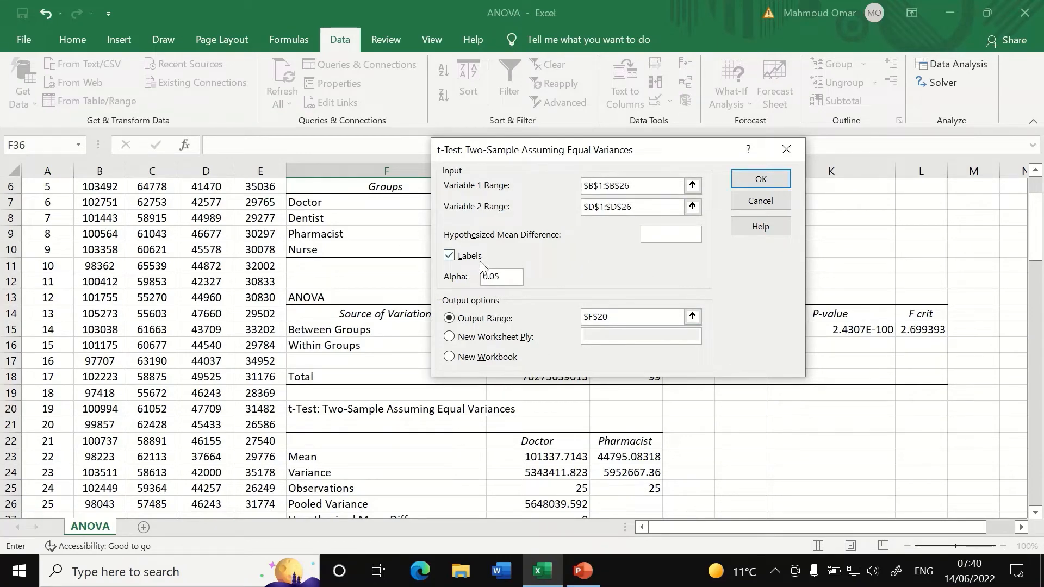
Set the t-test's output range to F36 and run the Doctor versus Pharmacist comparison
left_click(691, 320)
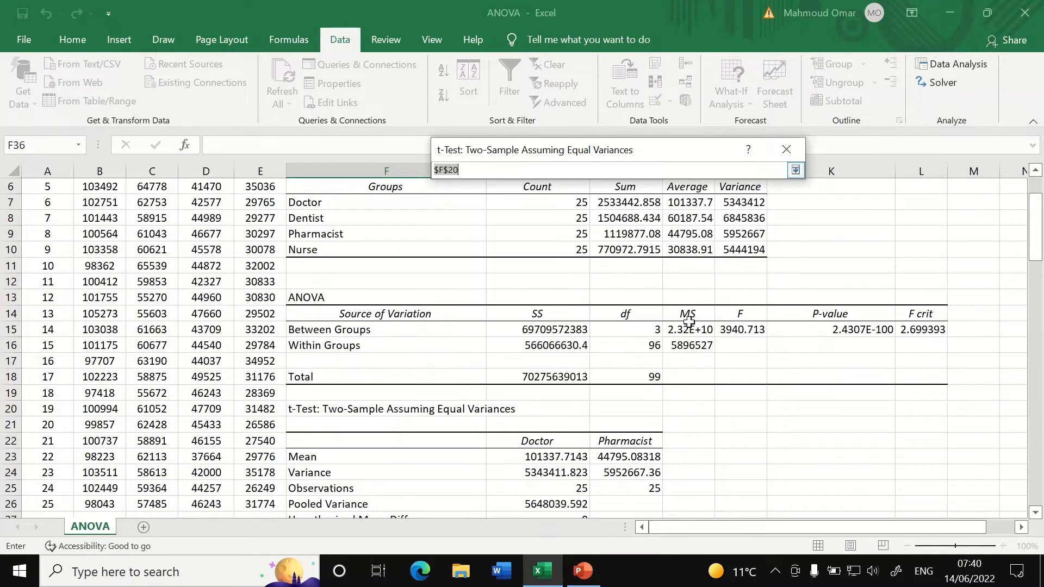
scroll(522, 352, "down", 6)
left_click(431, 401)
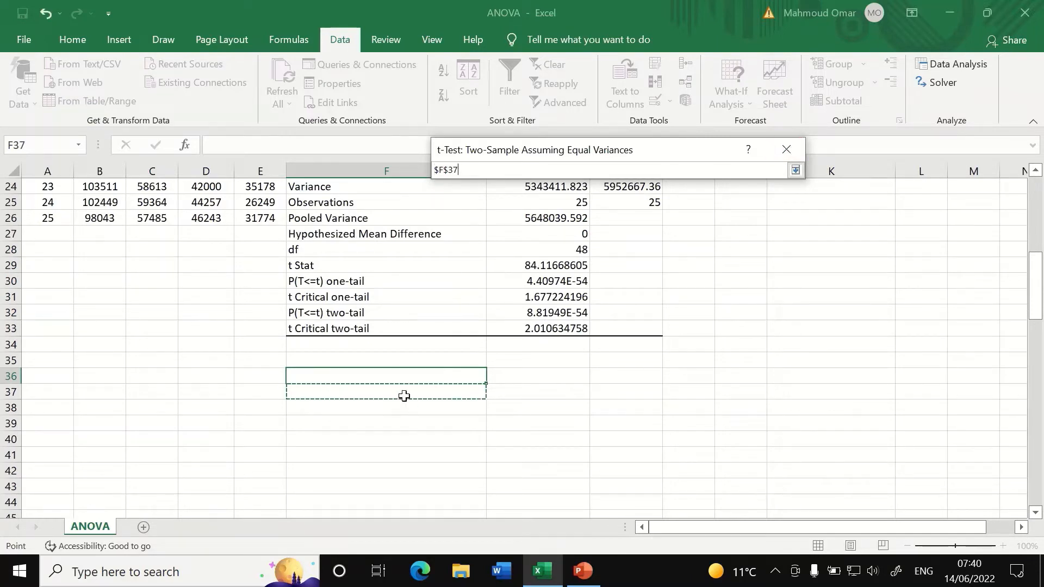
left_click(399, 377)
left_click(795, 171)
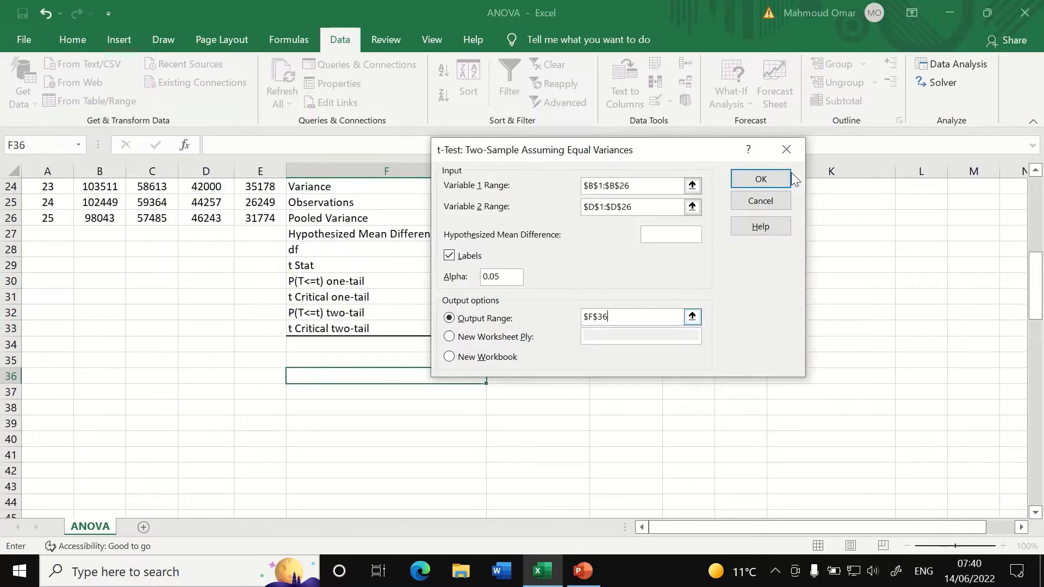
left_click(772, 179)
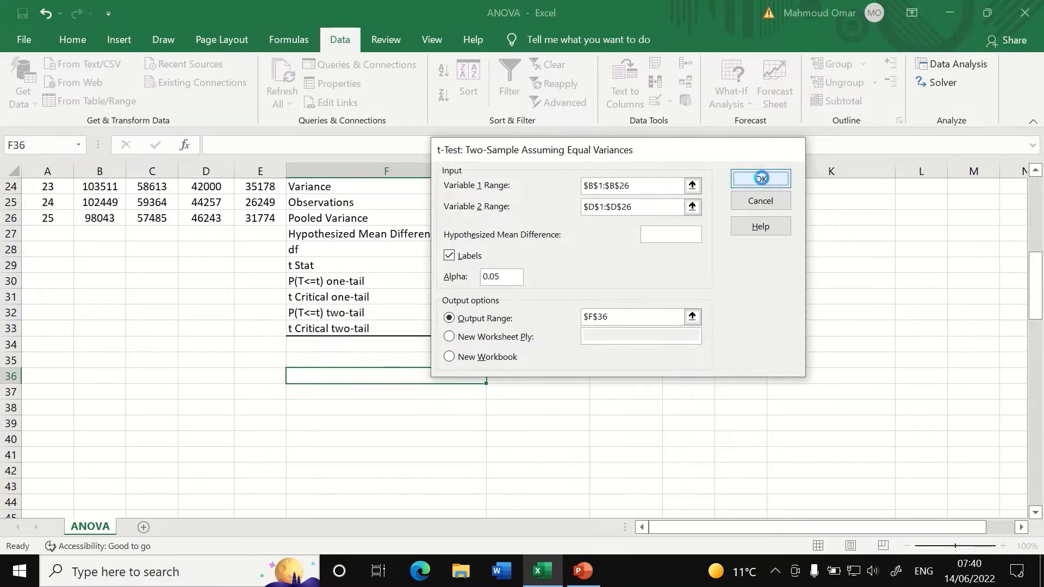
Review the Doctor versus Pharmacist t-test table, select its two-tail p-value in G48 and fit column G to its contents
scroll(708, 272, "down", 4)
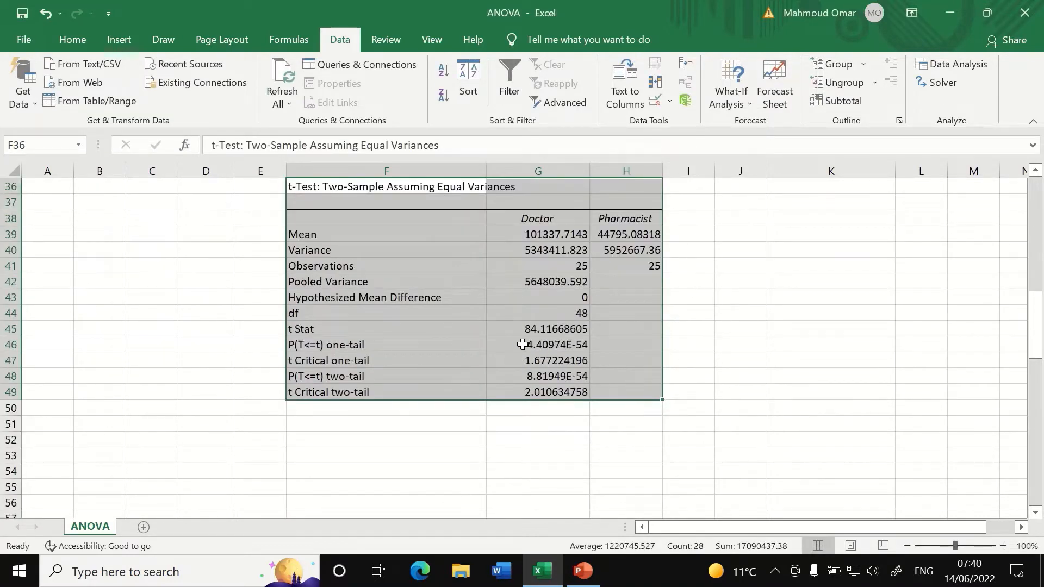
scroll(523, 343, "up", 2)
scroll(373, 326, "up", 10)
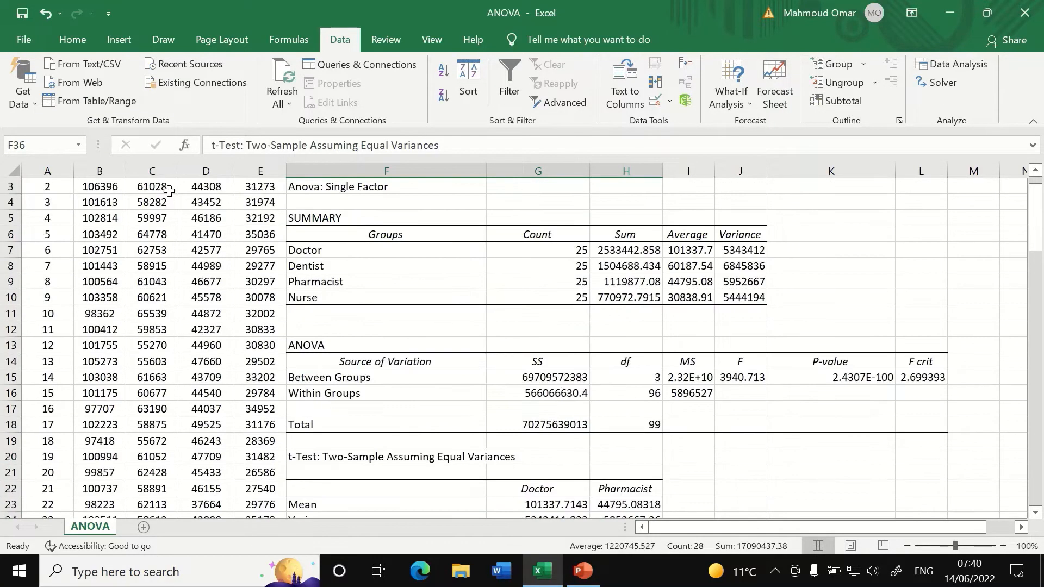
scroll(593, 287, "down", 10)
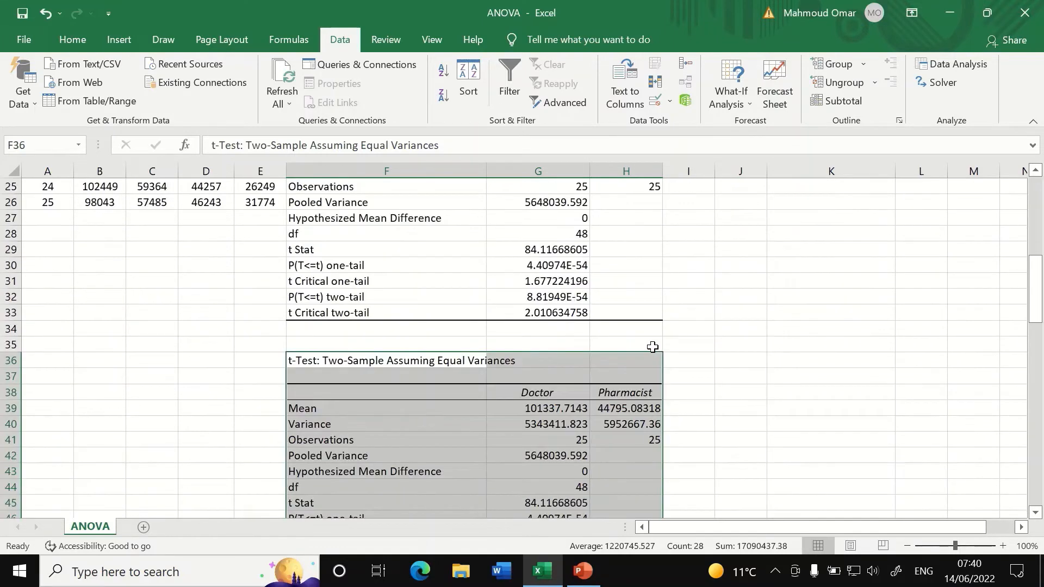
left_click(629, 359)
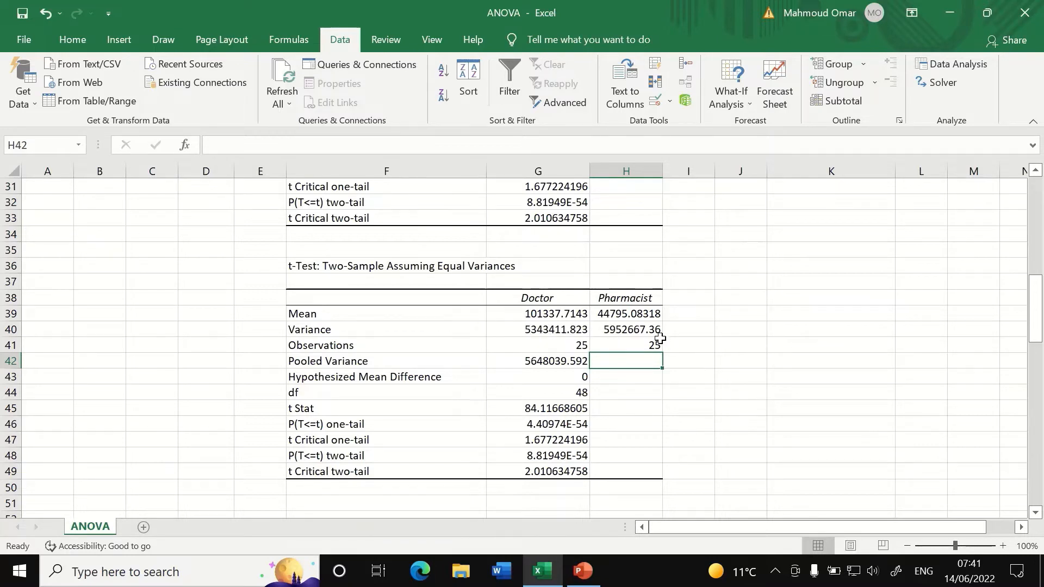
left_click(536, 458)
double_click(590, 171)
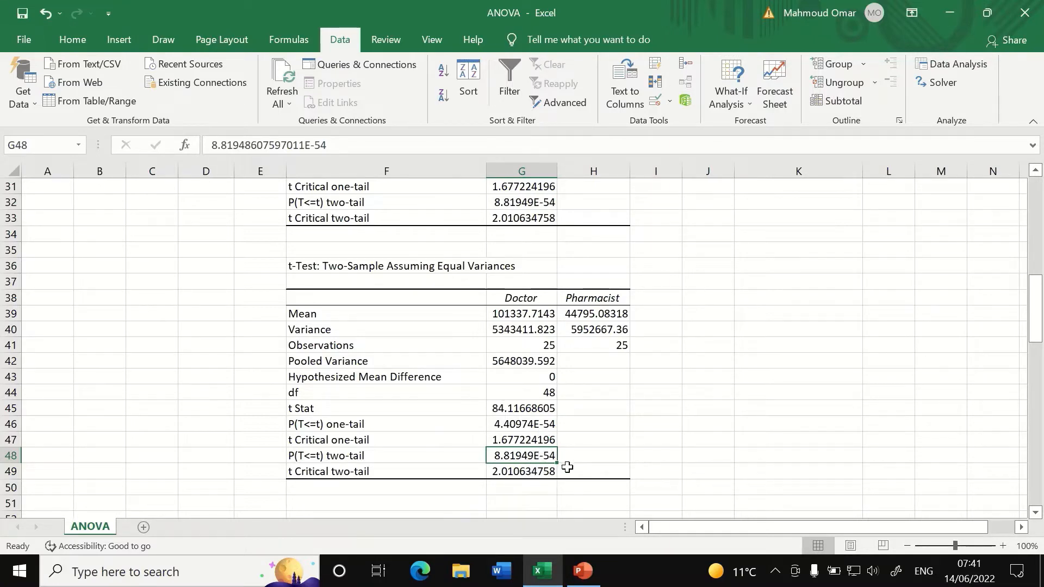
scroll(566, 471, "up", 10)
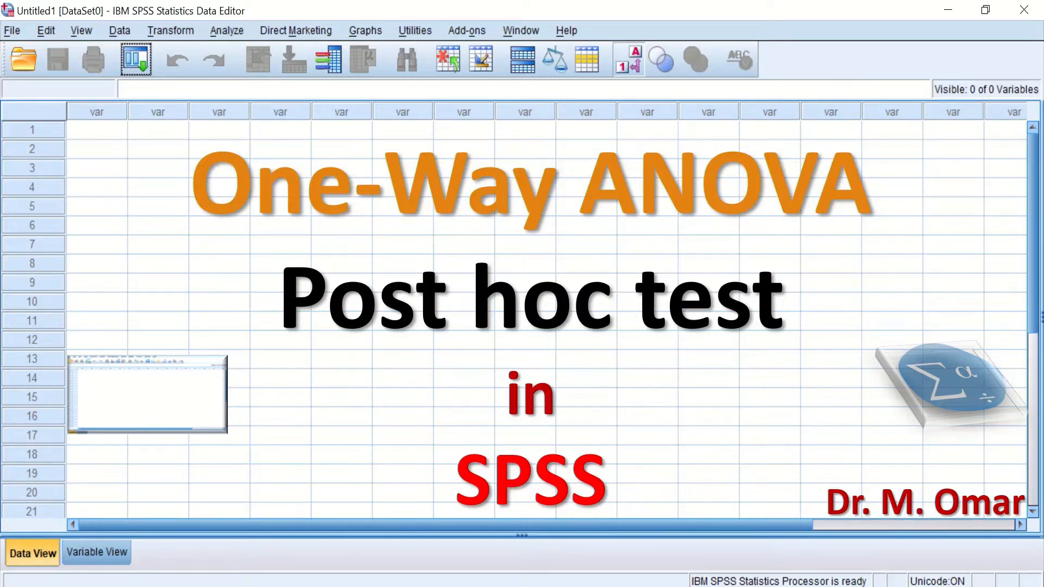
End the slide show, switch to the SPSS data editor with One-Way ANOVA.sav and look through all its rows
key("Escape")
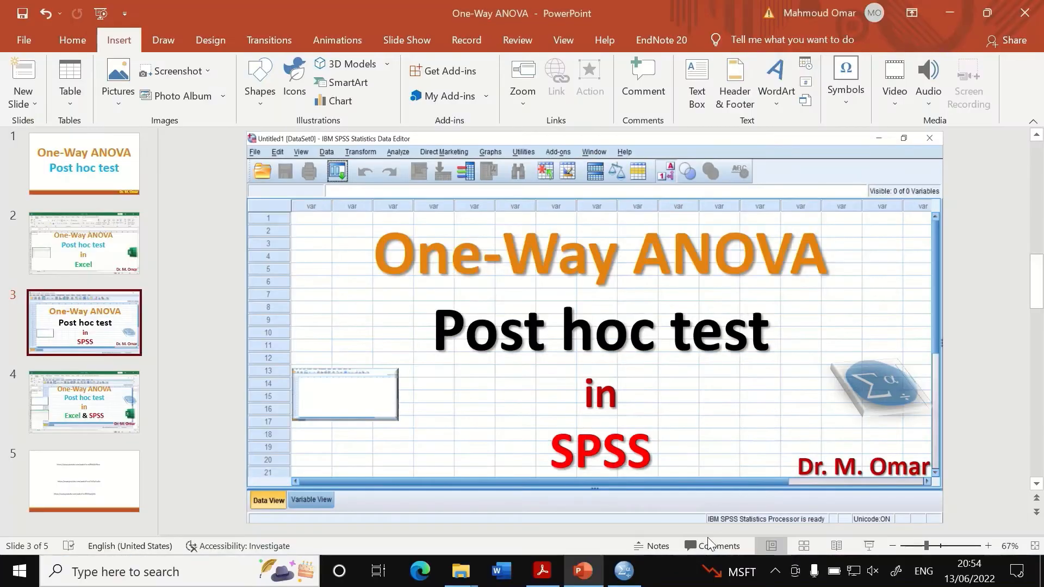
left_click(623, 577)
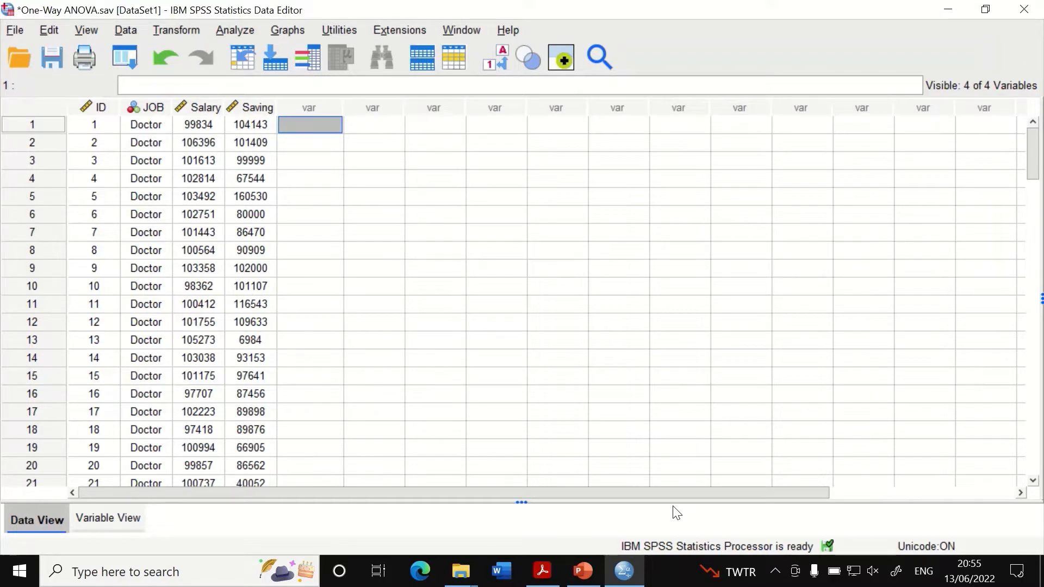
scroll(688, 342, "down", 9)
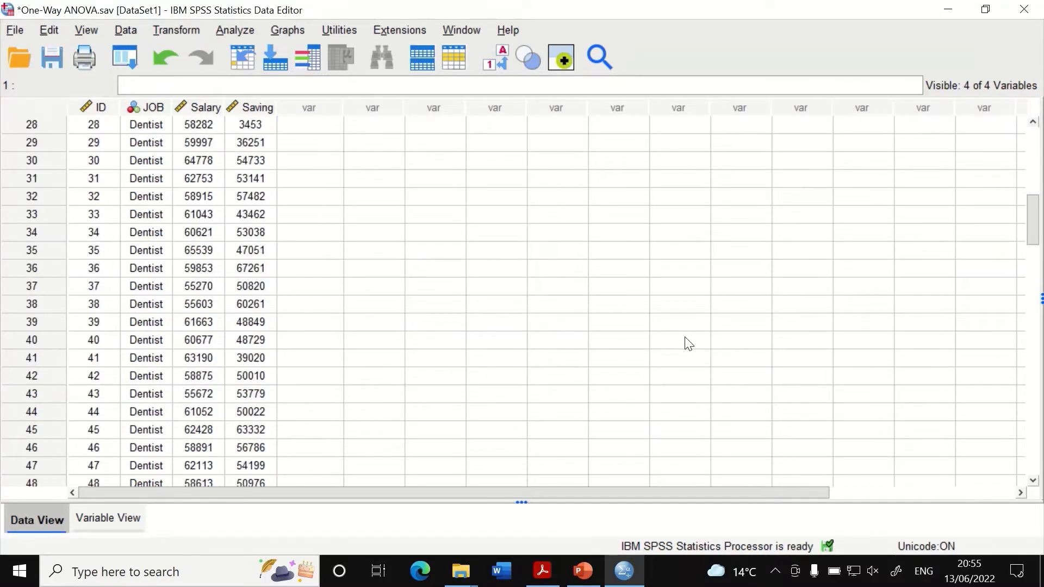
scroll(688, 342, "down", 11)
scroll(688, 343, "up", 6)
scroll(687, 343, "down", 14)
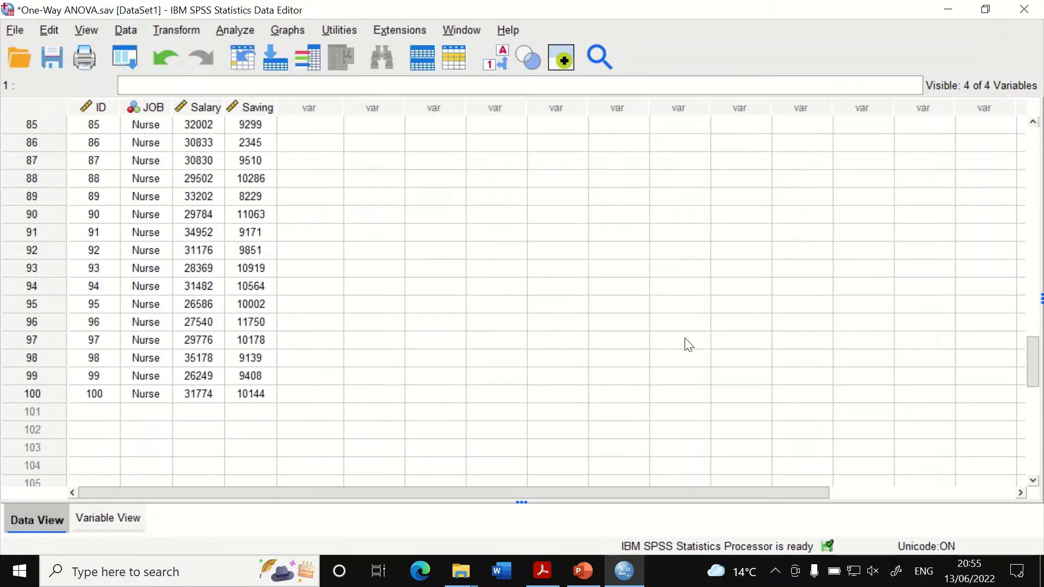
scroll(689, 344, "up", 18)
scroll(231, 131, "up", 5)
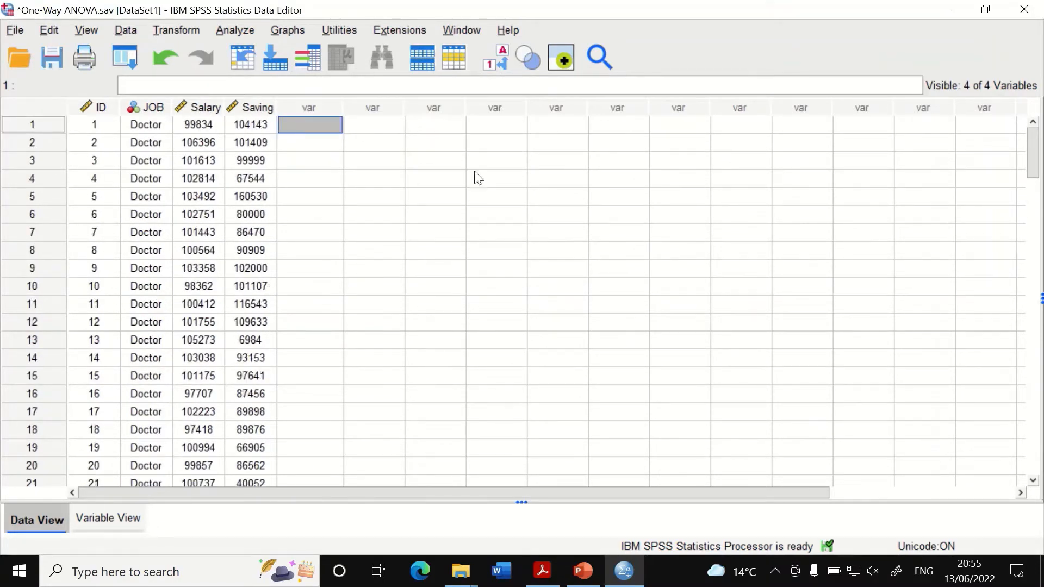
Examine how the JOB column divides the cases into the Doctor, Dentist, Pharmacy and Nurse groups
scroll(150, 239, "down", 10)
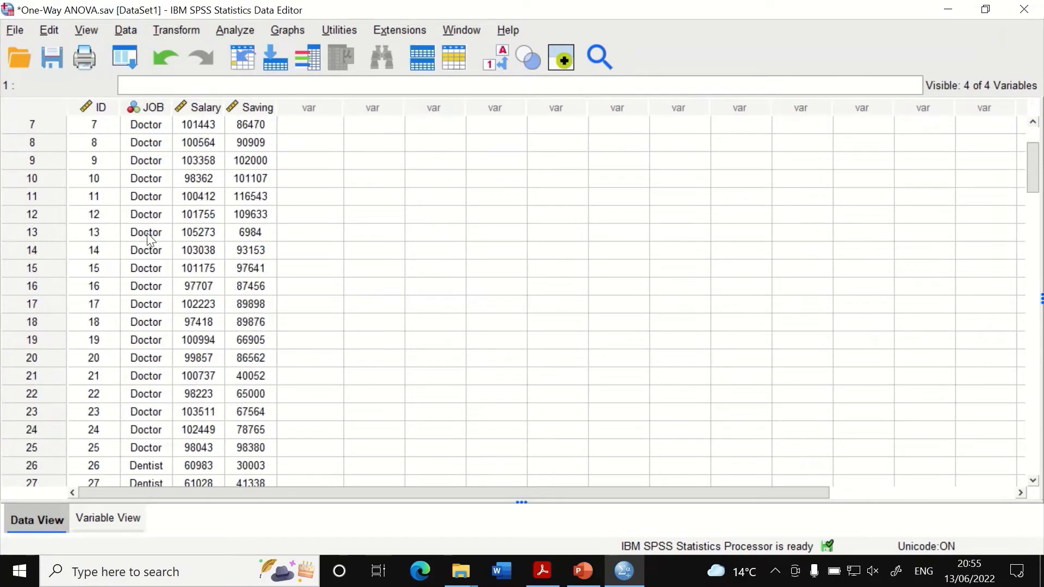
scroll(145, 251, "down", 3)
scroll(140, 302, "up", 13)
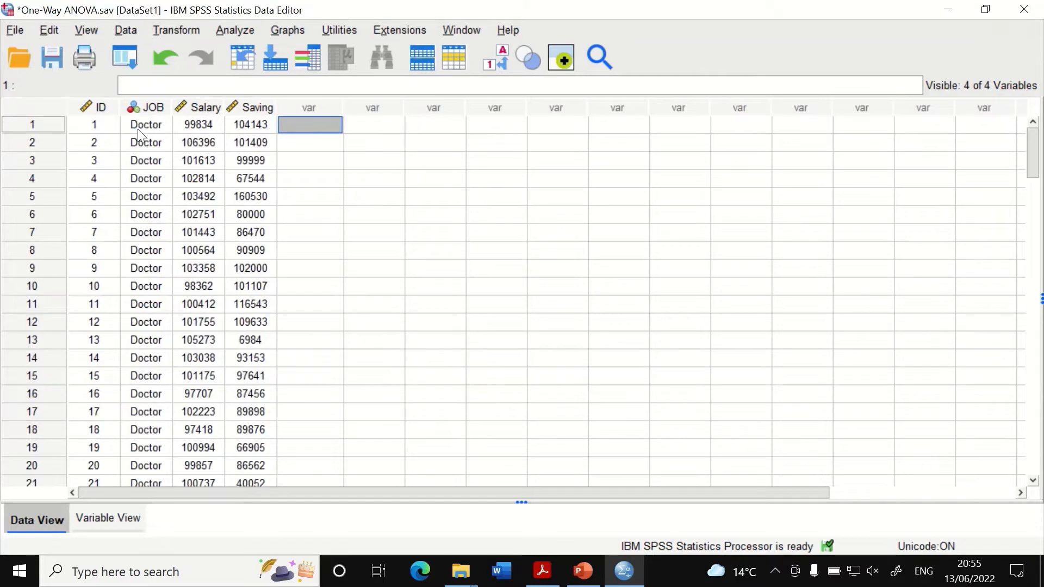
scroll(152, 152, "down", 2)
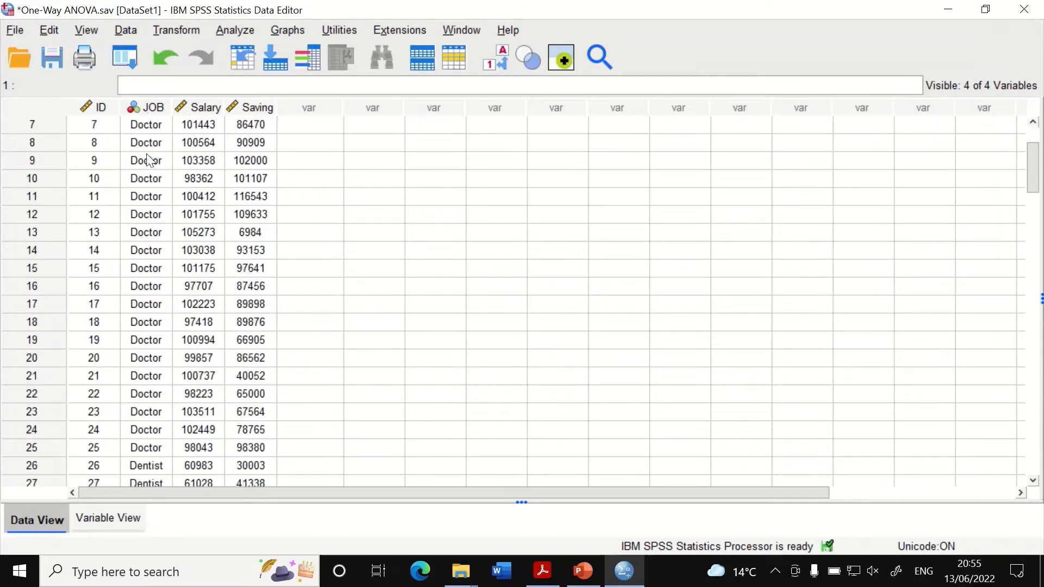
scroll(143, 310, "down", 3)
scroll(142, 375, "down", 13)
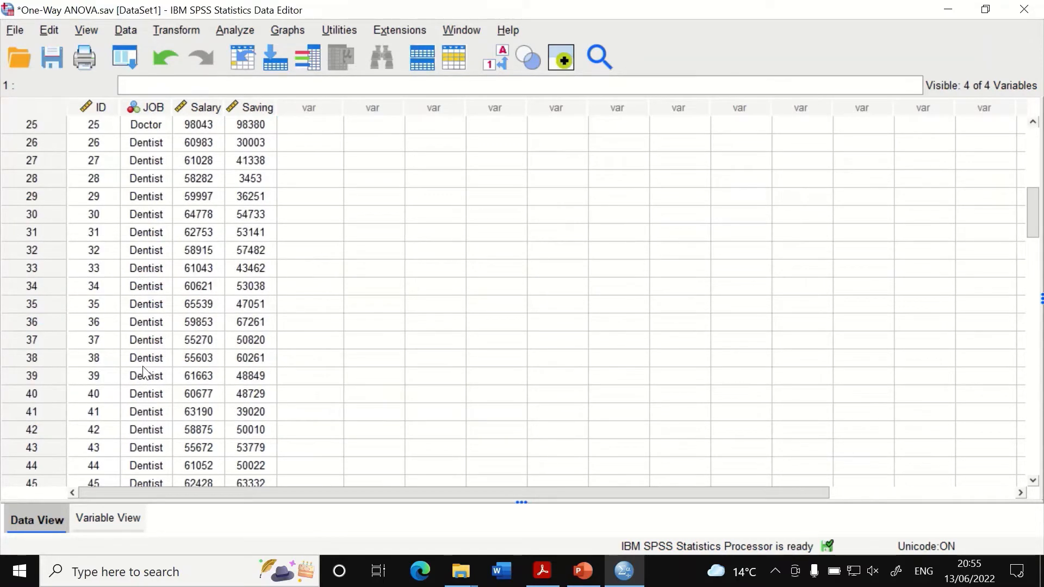
scroll(151, 389, "down", 4)
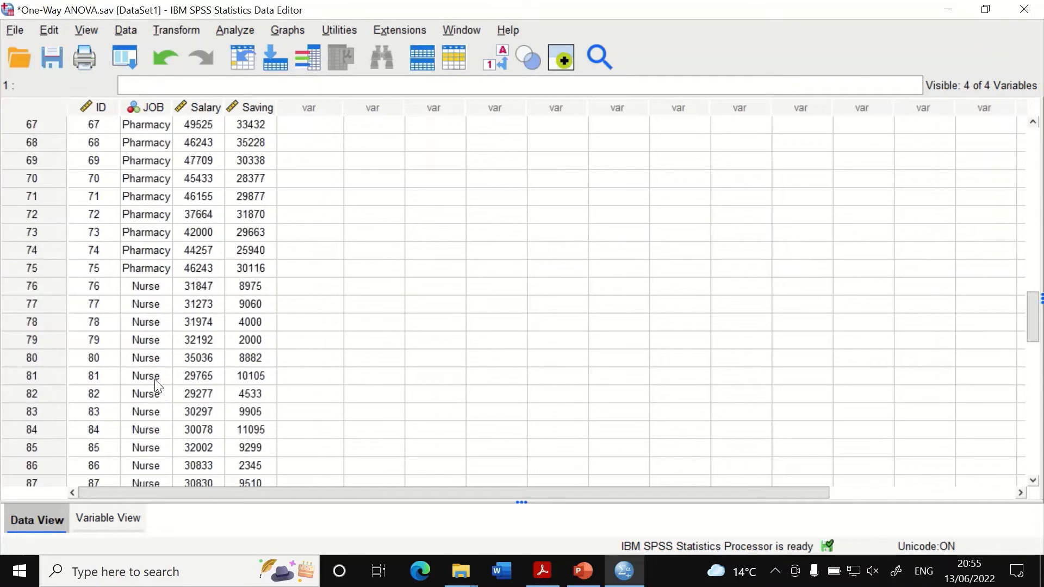
Check the value labels defined for the JOB variable, close them unchanged and return to the data rows
left_click(132, 520)
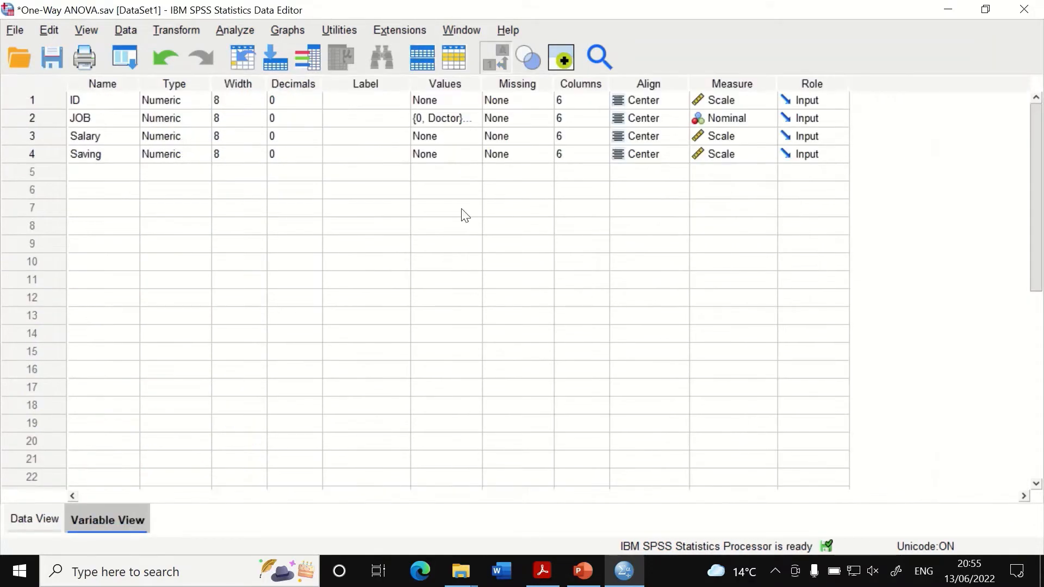
left_click(469, 119)
left_click(470, 118)
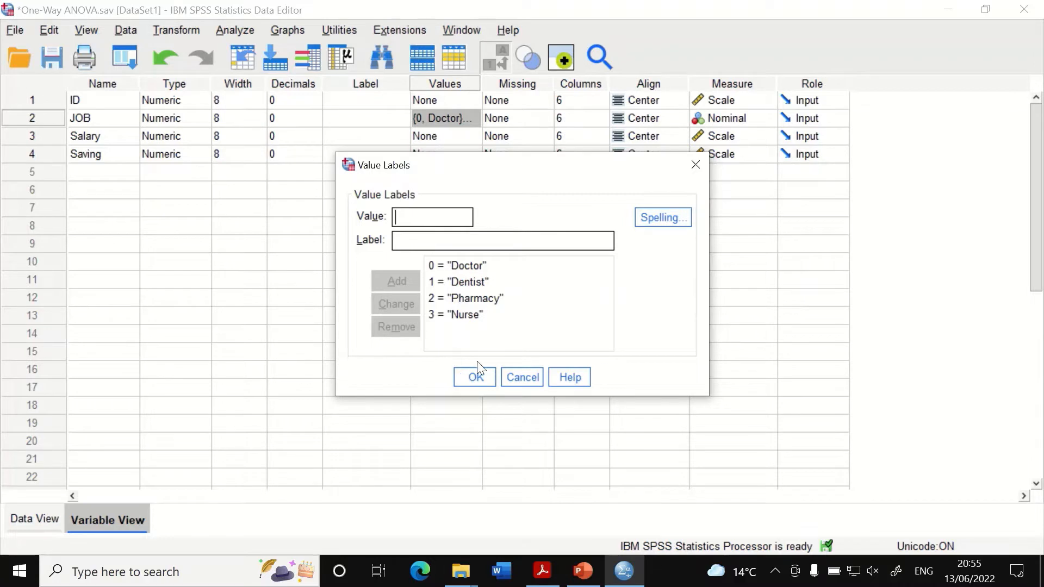
left_click(474, 377)
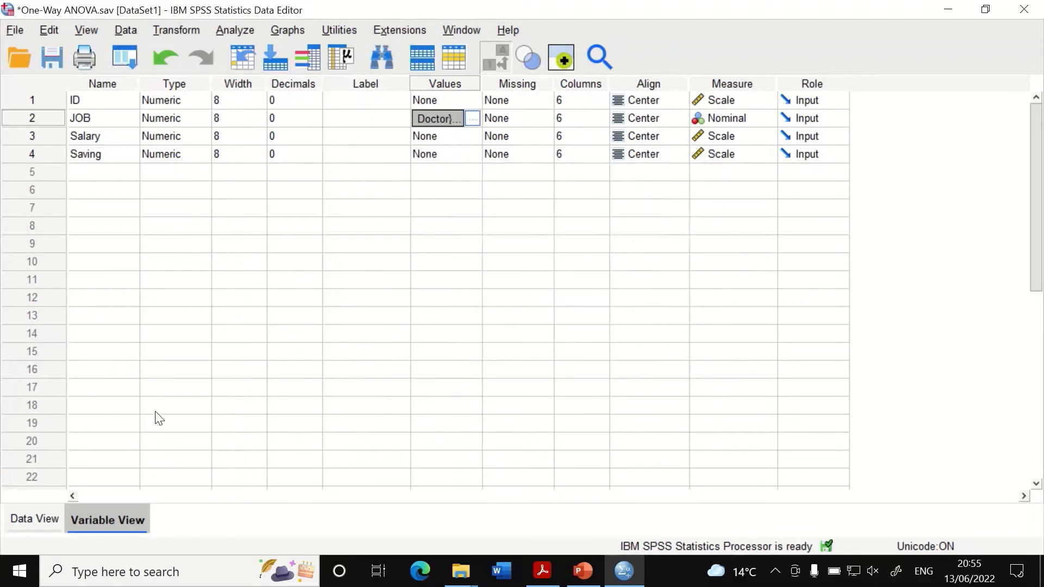
left_click(32, 519)
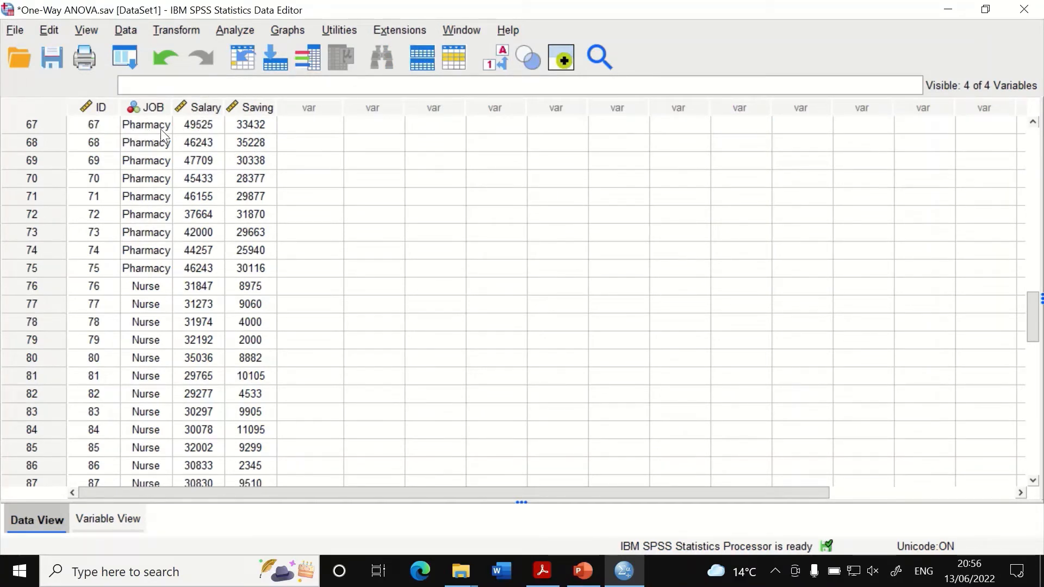
Examine the Salary values alongside the JOB groups throughout the data set, comparing Doctor, Dentist, Pharmacy and Nurse cases
scroll(204, 139, "up", 20)
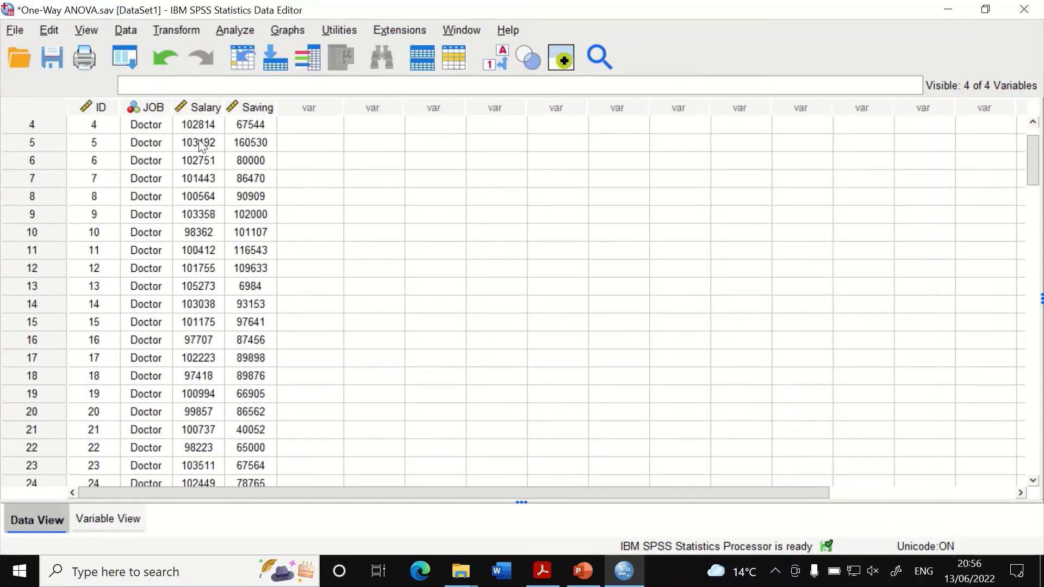
scroll(202, 146, "up", 1)
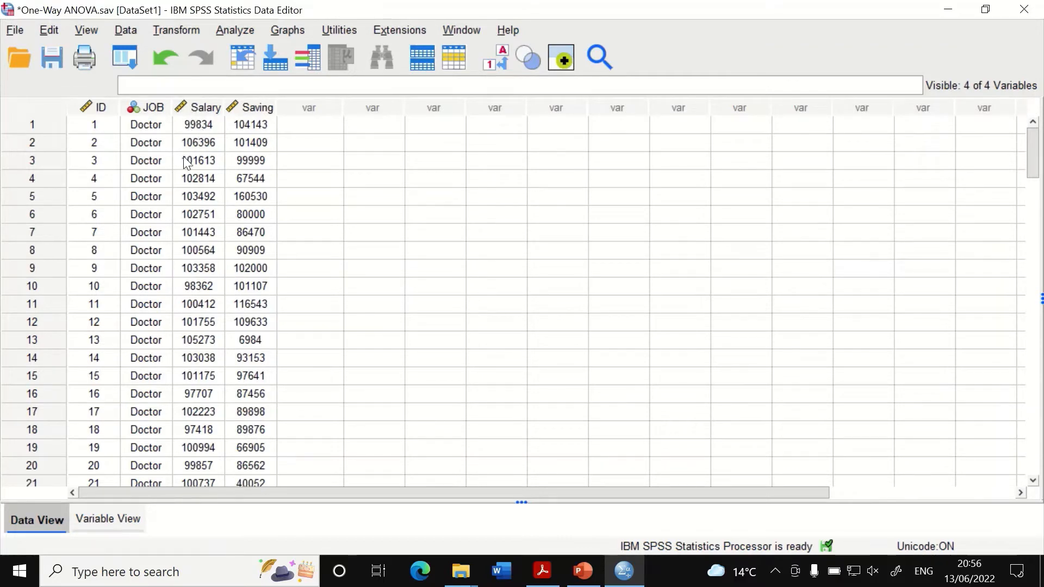
scroll(185, 163, "down", 8)
scroll(175, 313, "down", 18)
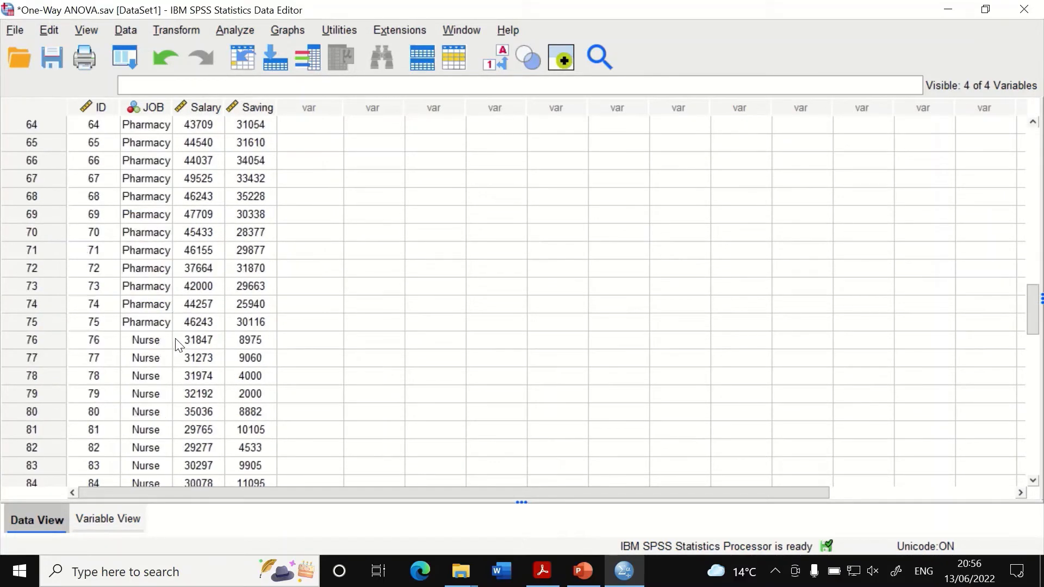
scroll(177, 349, "up", 6)
scroll(179, 348, "up", 11)
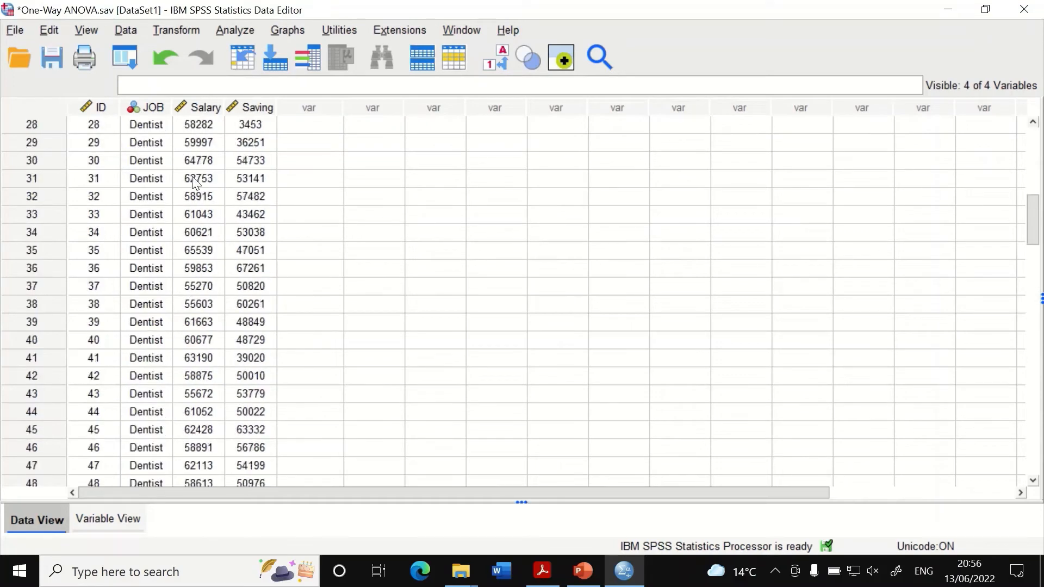
scroll(191, 180, "up", 4)
scroll(190, 182, "up", 5)
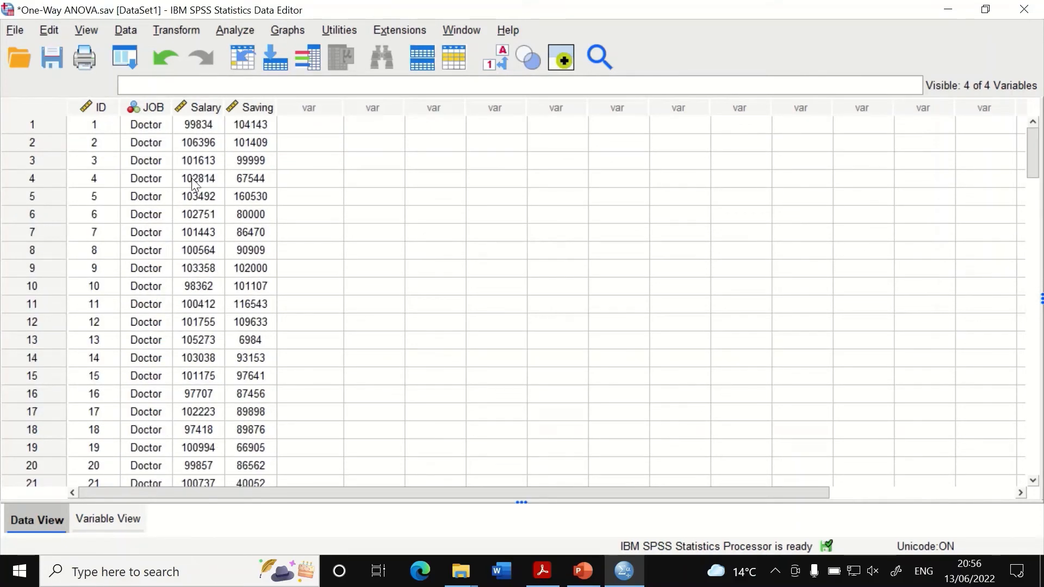
scroll(183, 201, "down", 12)
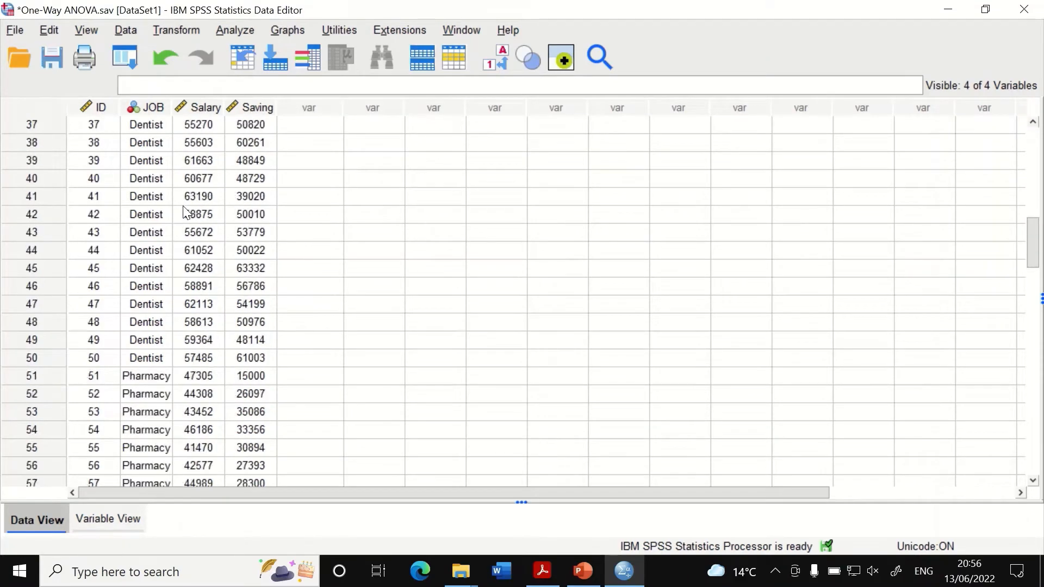
scroll(185, 213, "down", 13)
scroll(185, 215, "up", 10)
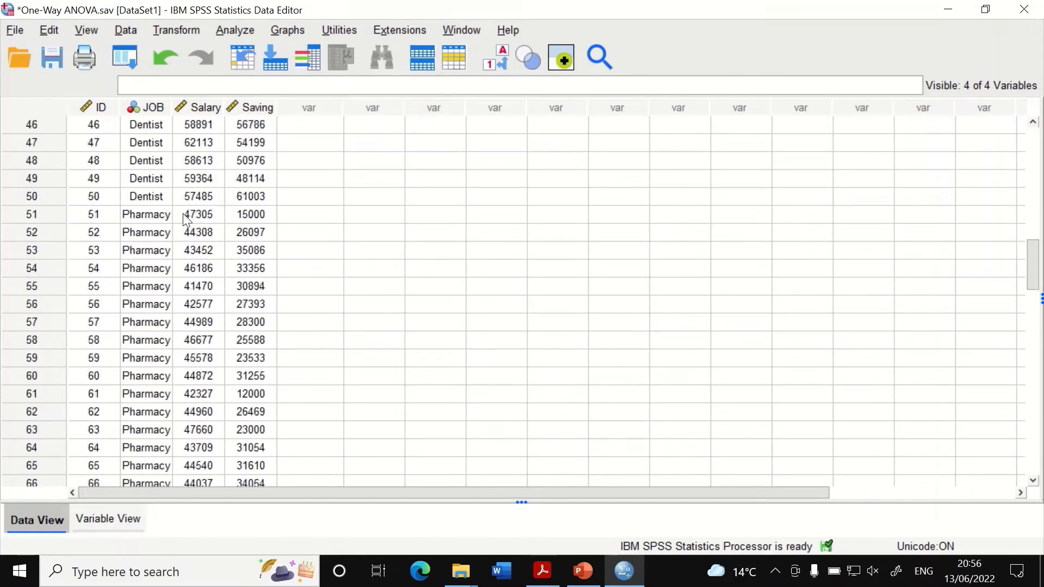
scroll(183, 217, "up", 11)
scroll(149, 234, "down", 2)
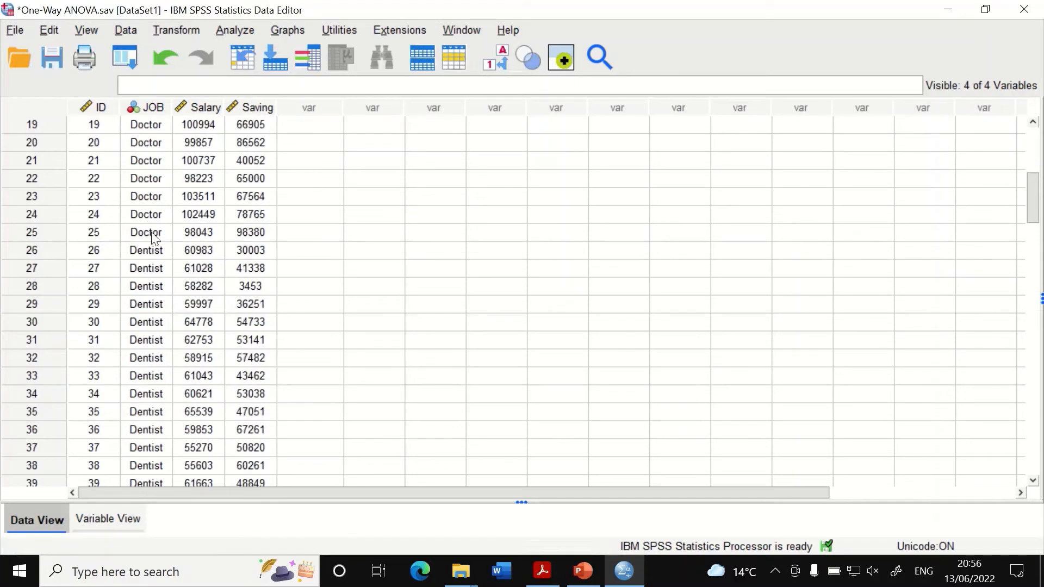
scroll(154, 240, "down", 3)
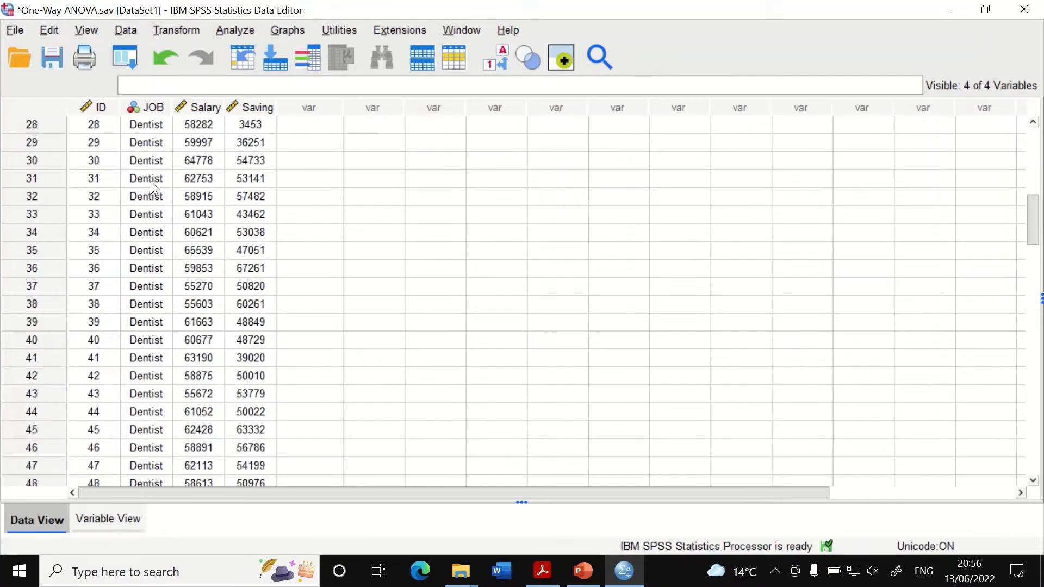
scroll(152, 190, "down", 2)
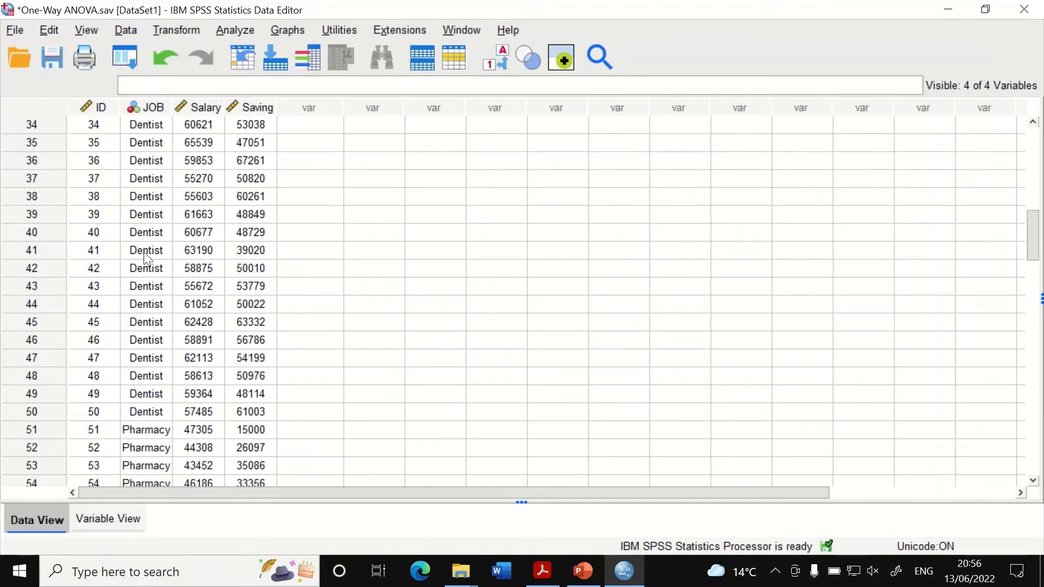
scroll(145, 260, "down", 7)
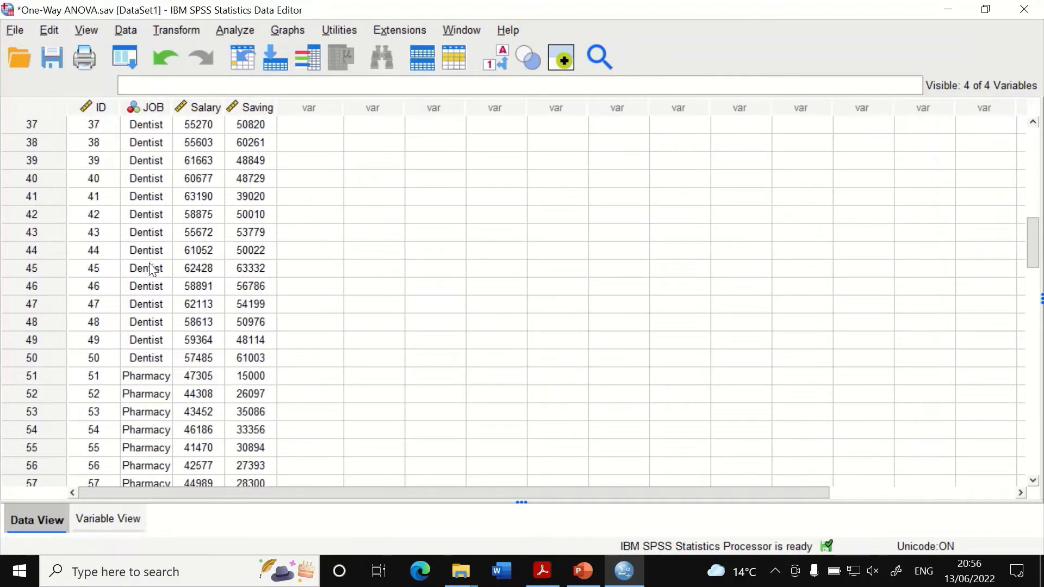
Set up a one-way ANOVA from cleared settings, with Salary as the dependent variable and JOB as the factor
scroll(171, 370, "up", 6)
scroll(176, 327, "up", 12)
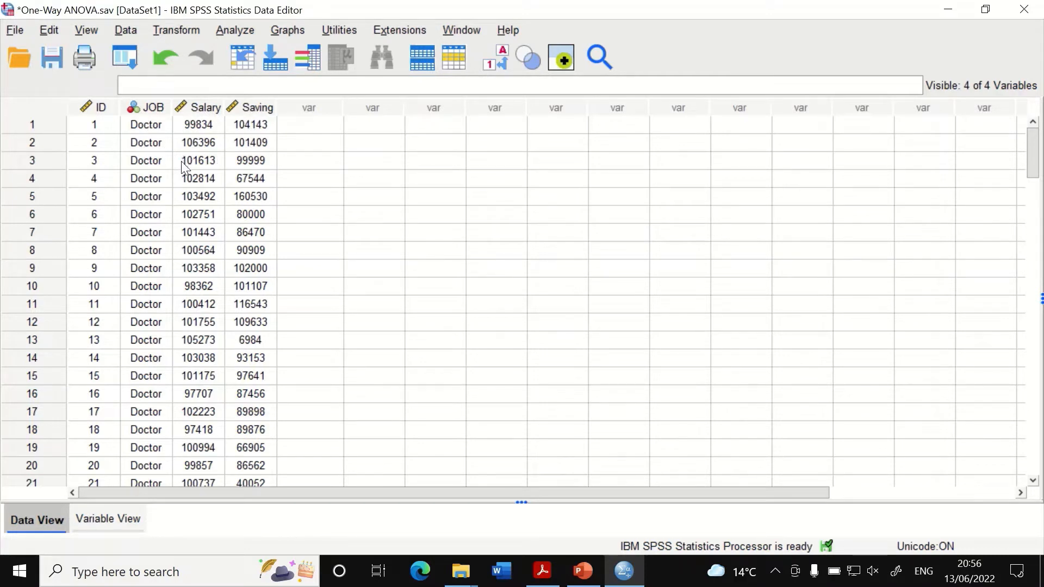
scroll(244, 141, "down", 8)
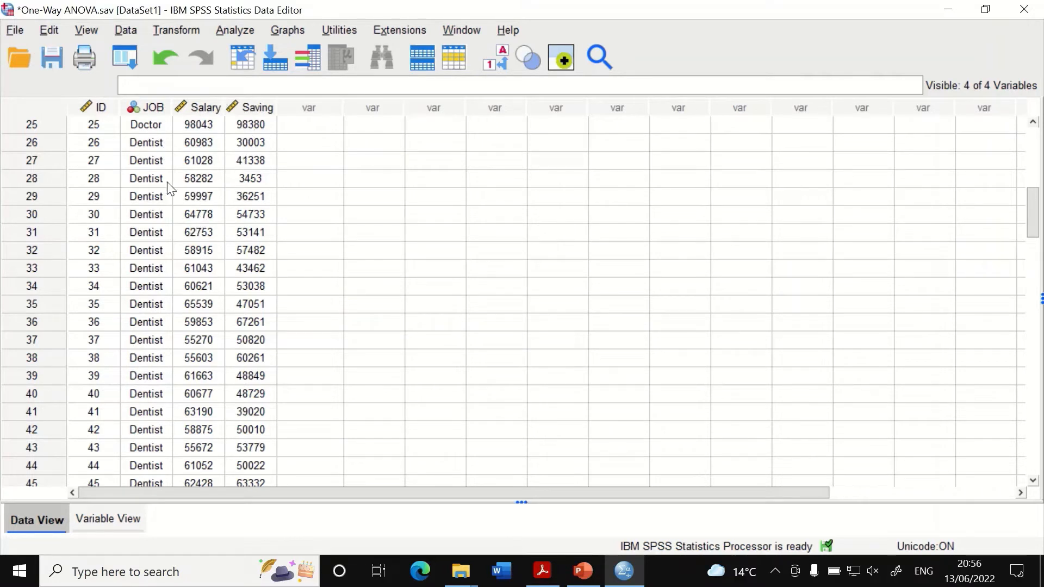
scroll(189, 112, "up", 8)
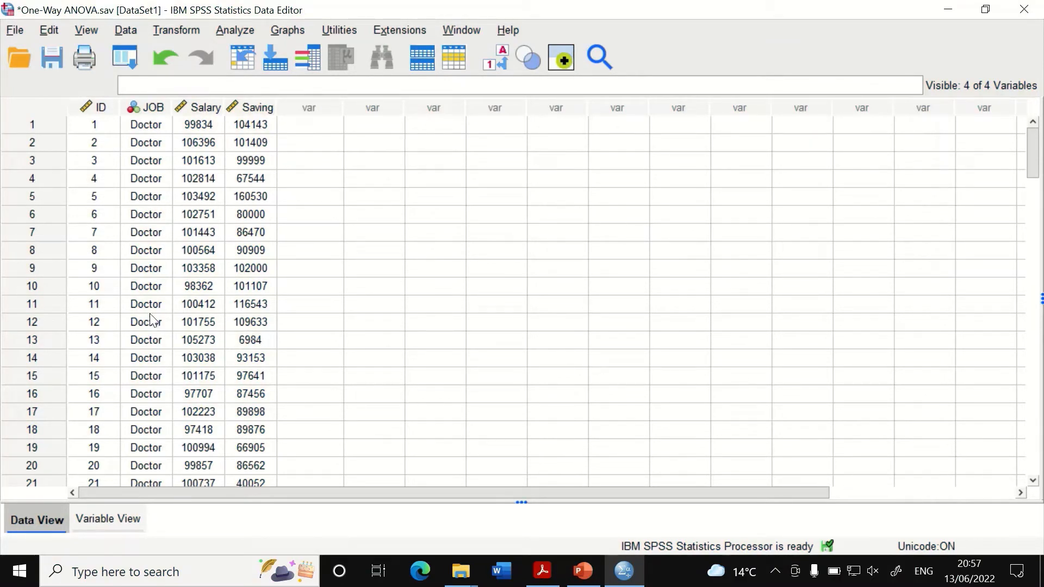
left_click(240, 31)
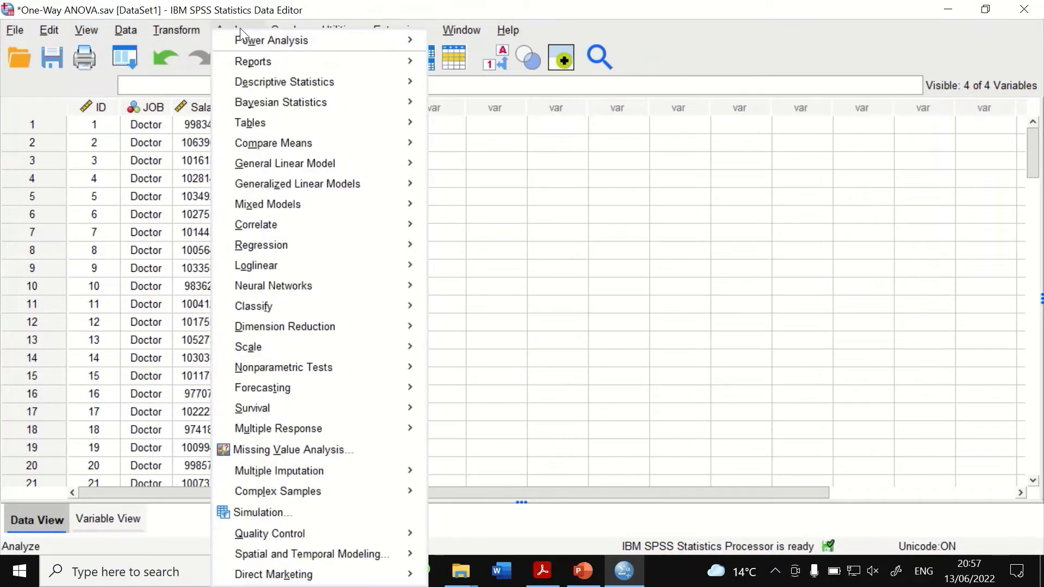
mouse_move(256, 146)
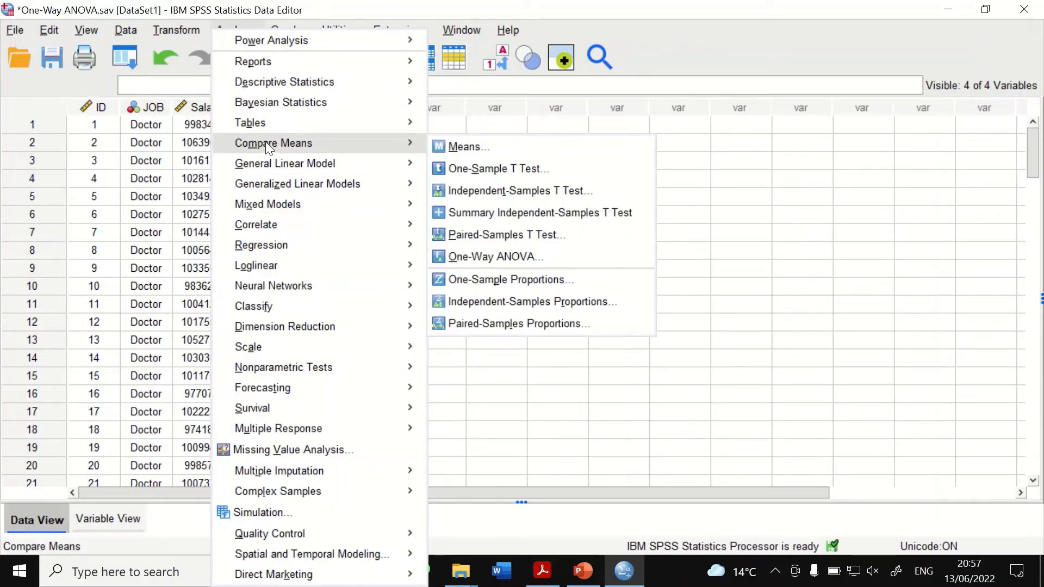
left_click(485, 259)
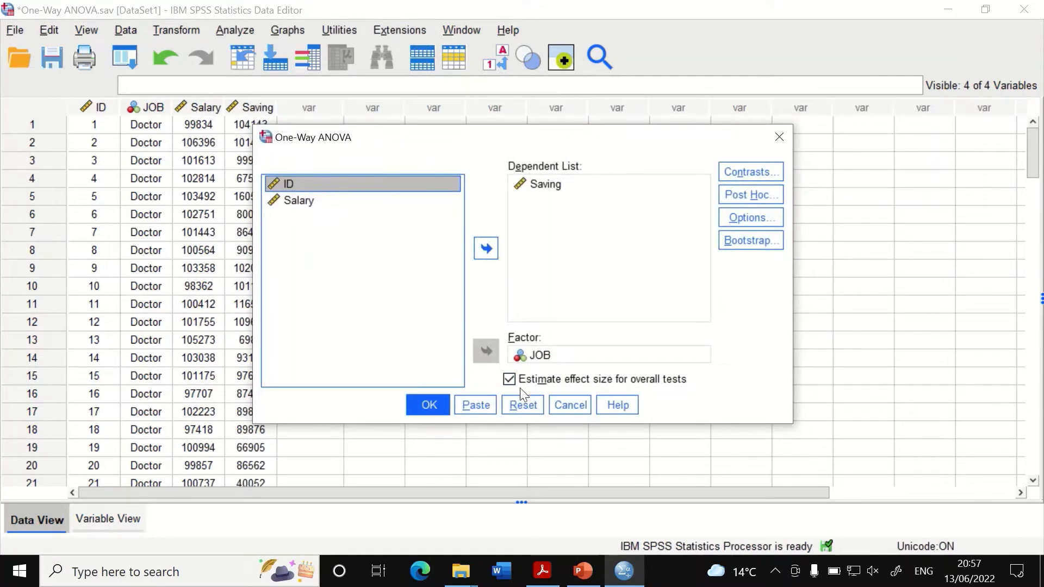
left_click(517, 406)
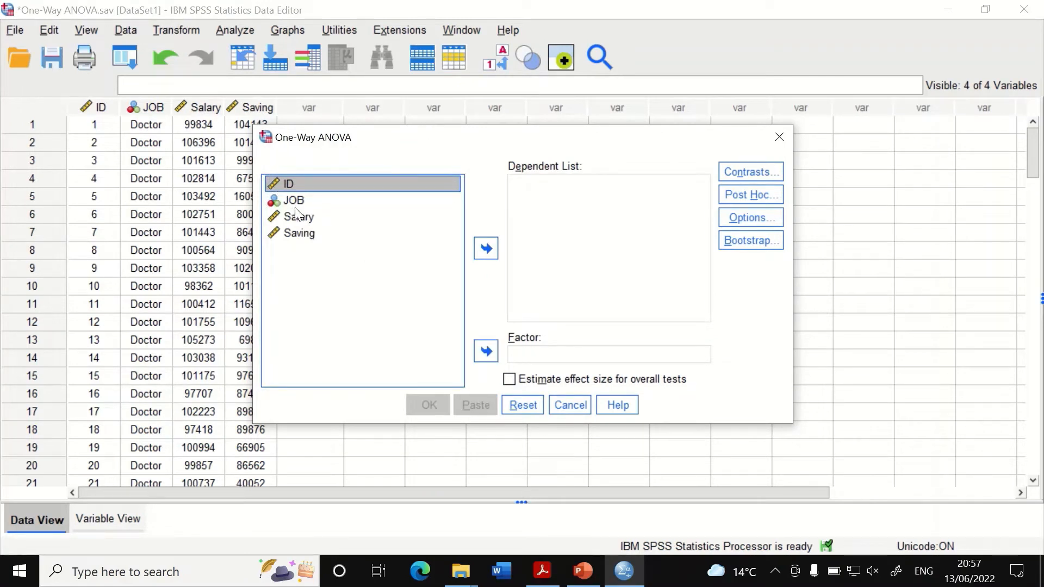
left_click_drag(294, 203, 524, 354)
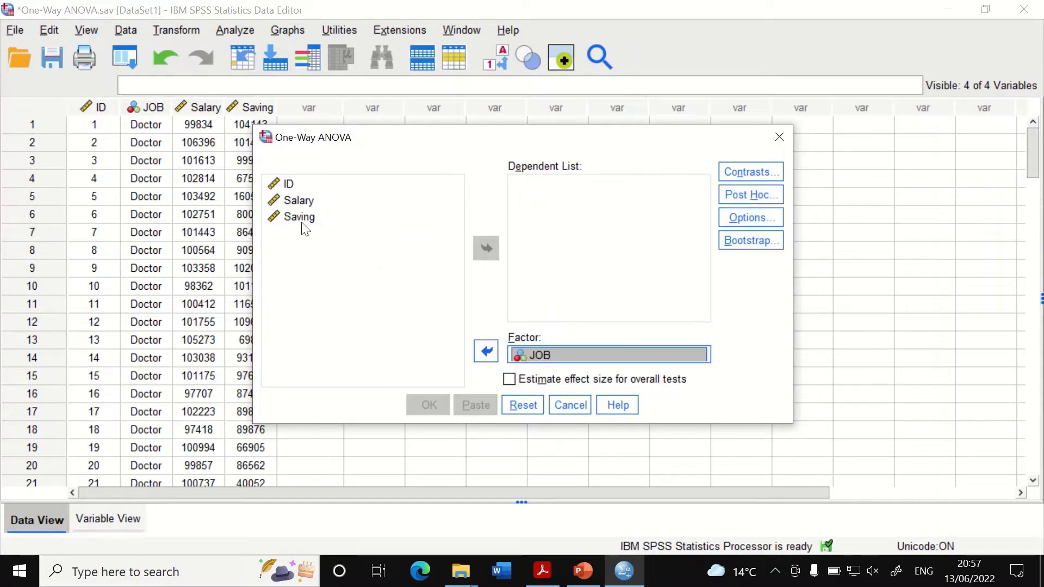
left_click_drag(291, 202, 557, 201)
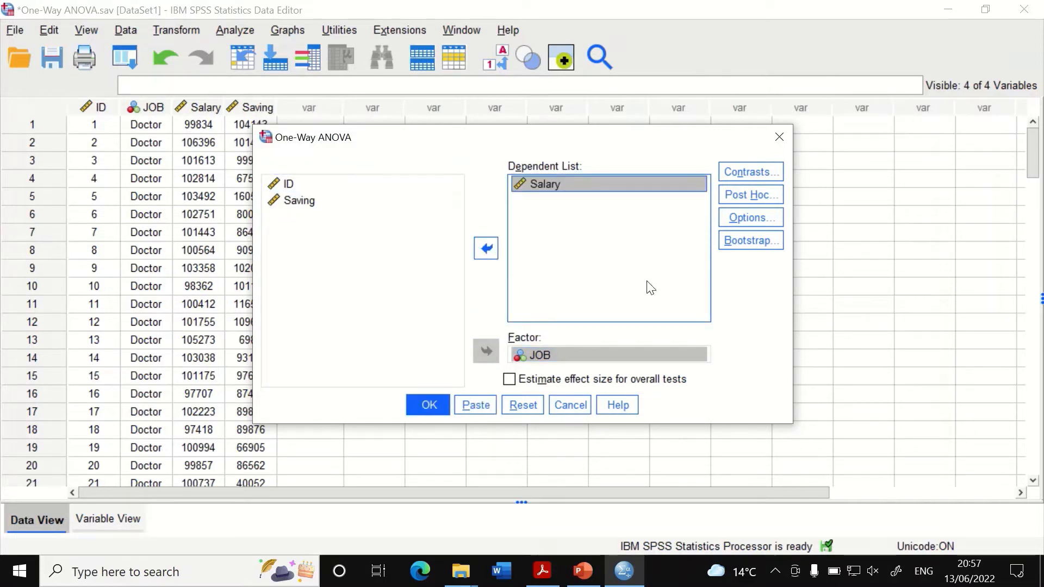
Request descriptive statistics, the homogeneity of variance, Brown-Forsythe and Welch tests, and a means plot for the ANOVA
left_click(750, 220)
left_click(461, 173)
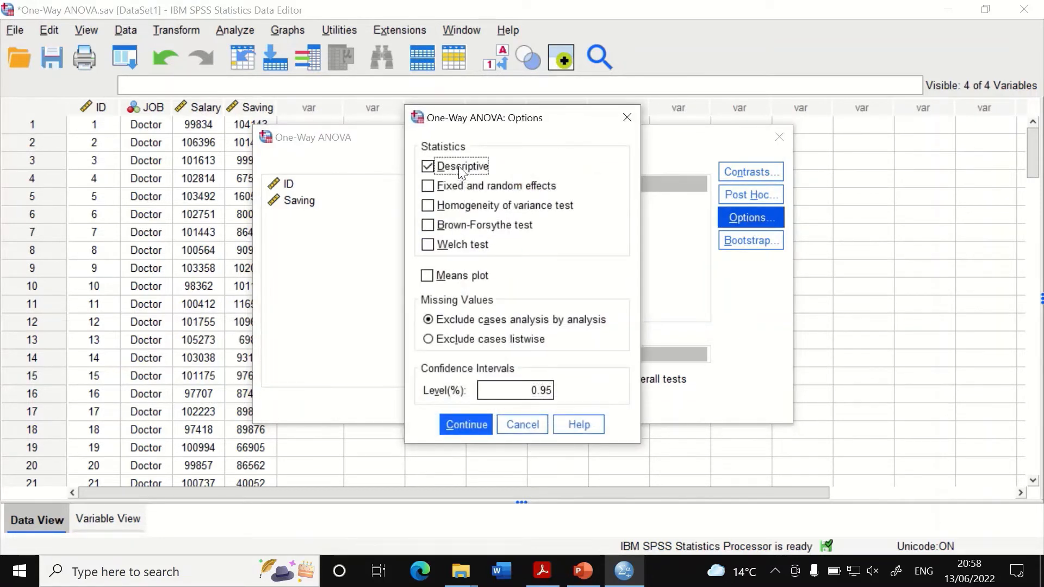
left_click(456, 208)
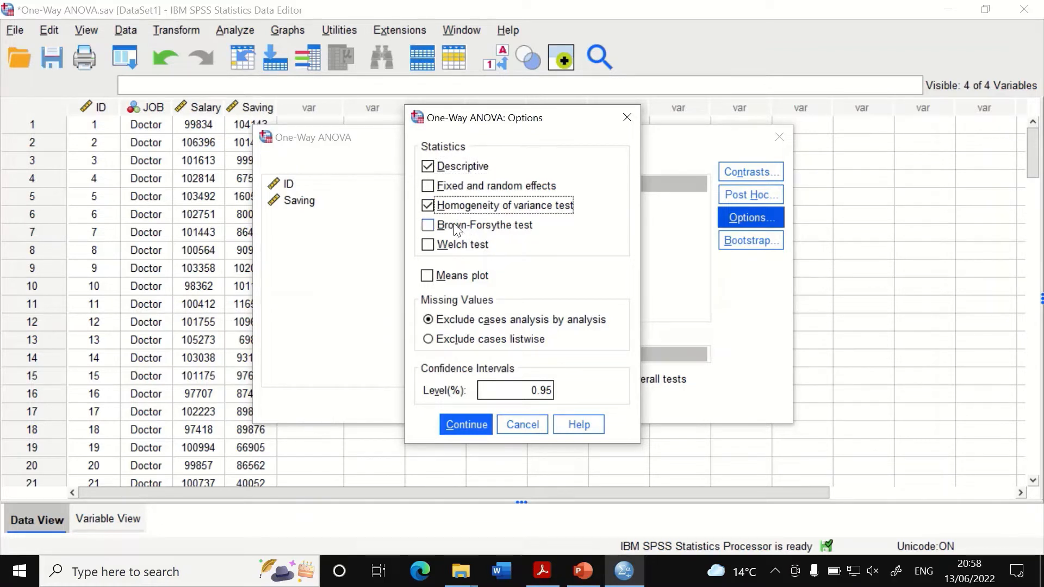
left_click(457, 227)
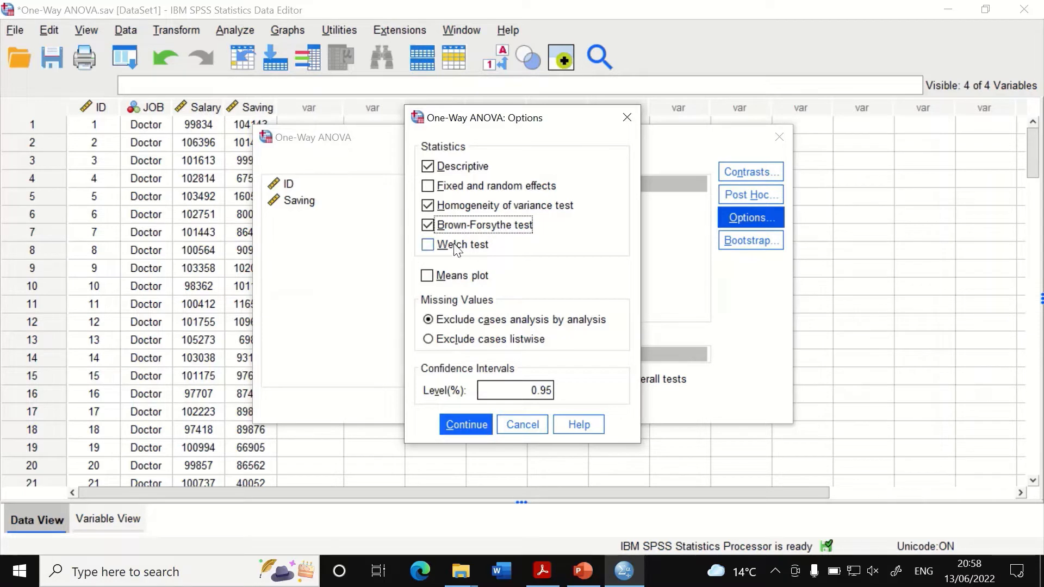
left_click(438, 248)
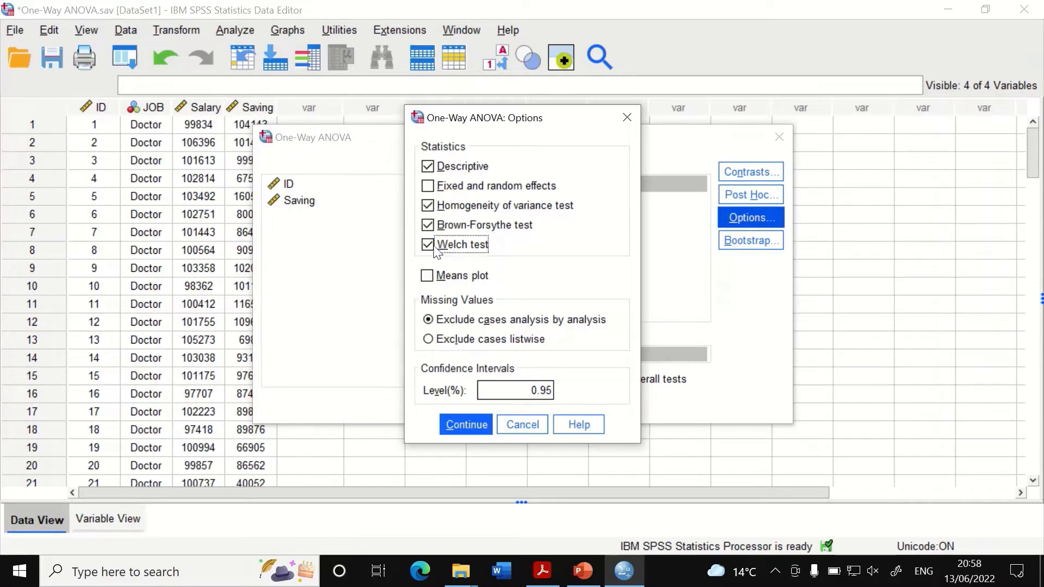
left_click(428, 278)
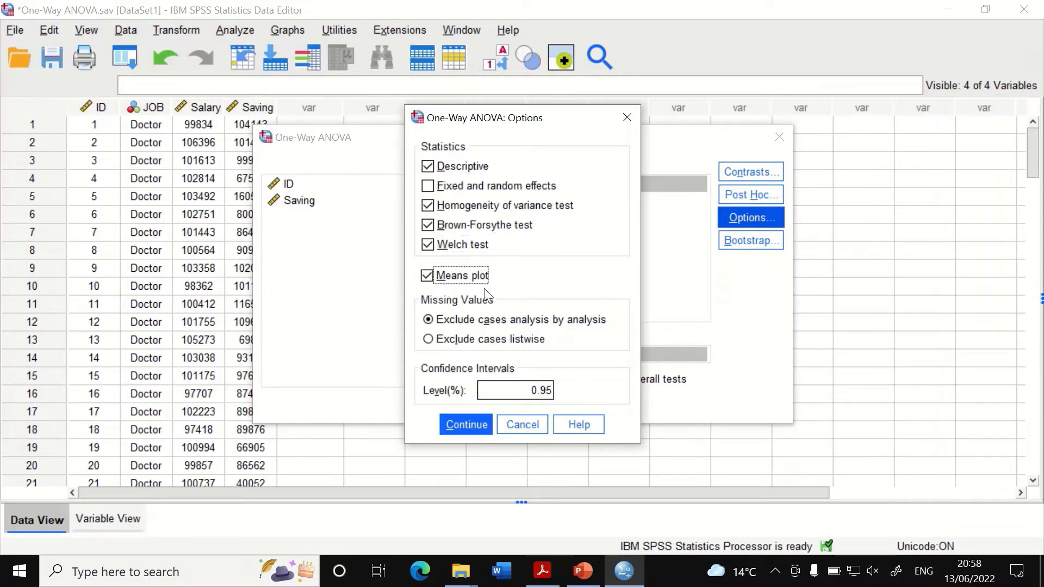
left_click(461, 425)
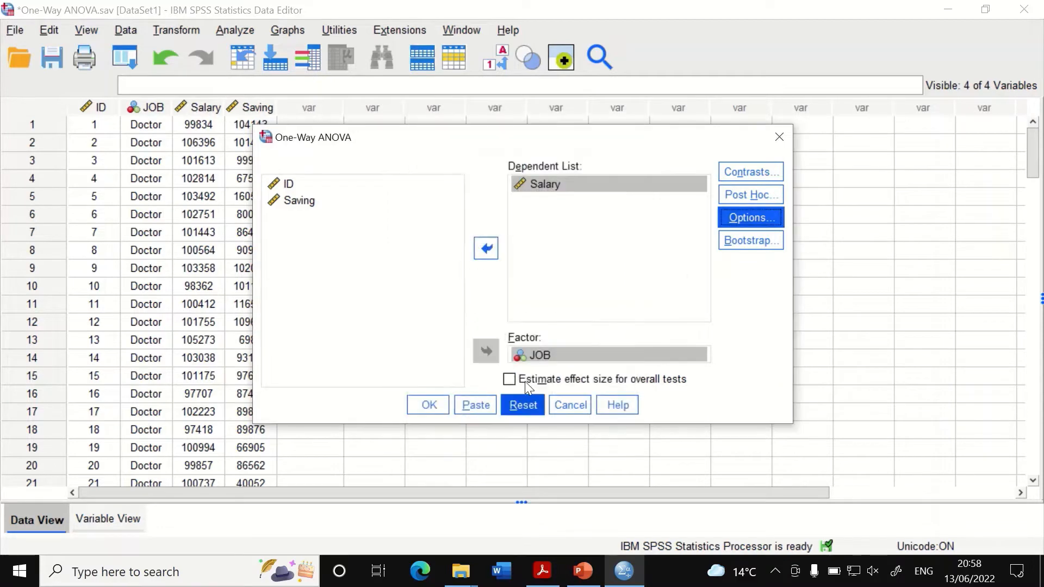
Add the Tukey post hoc comparison for equal variances and run the one-way ANOVA
left_click(741, 194)
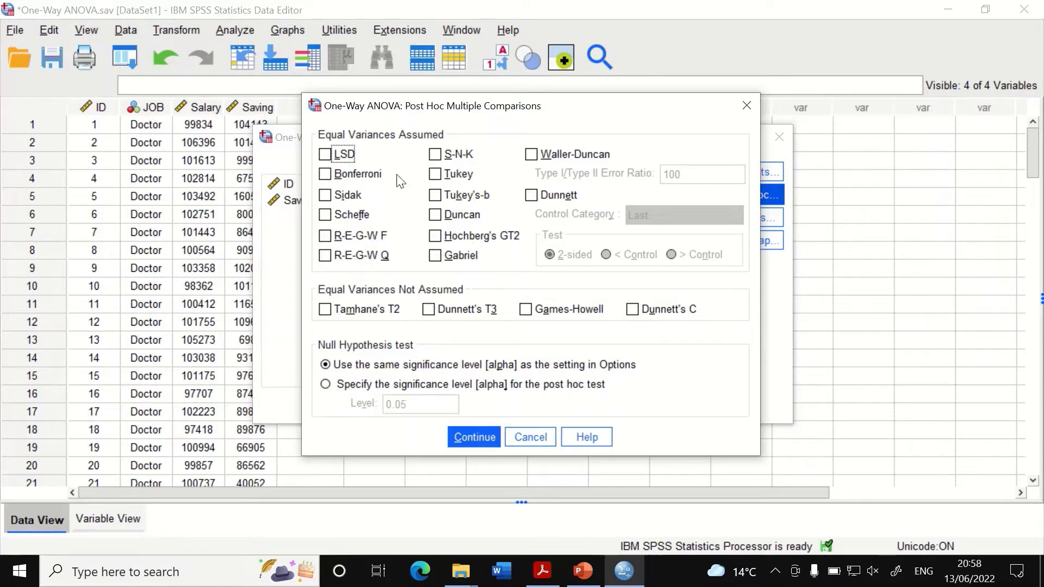
left_click(435, 175)
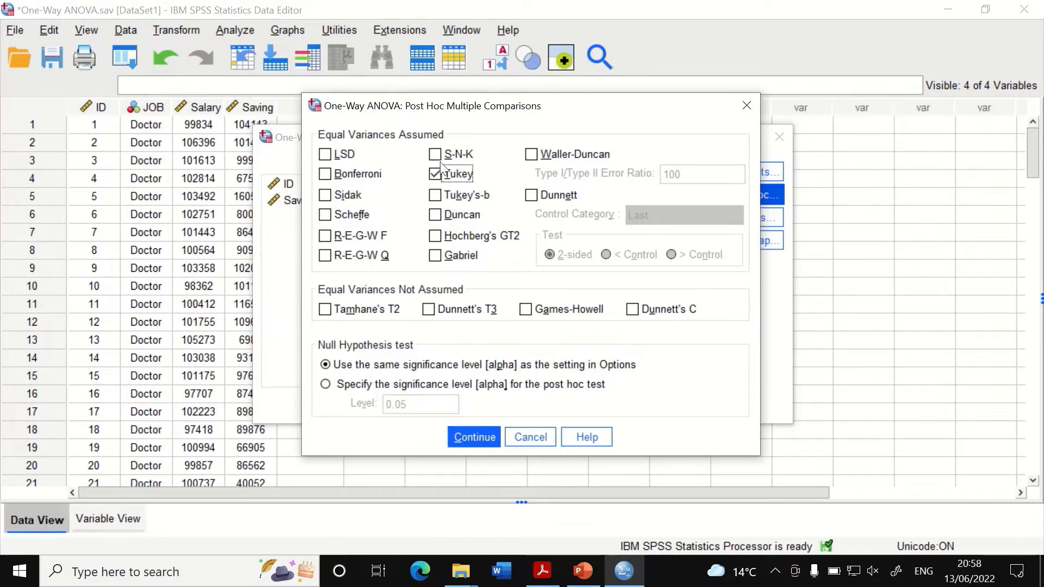
left_click(461, 436)
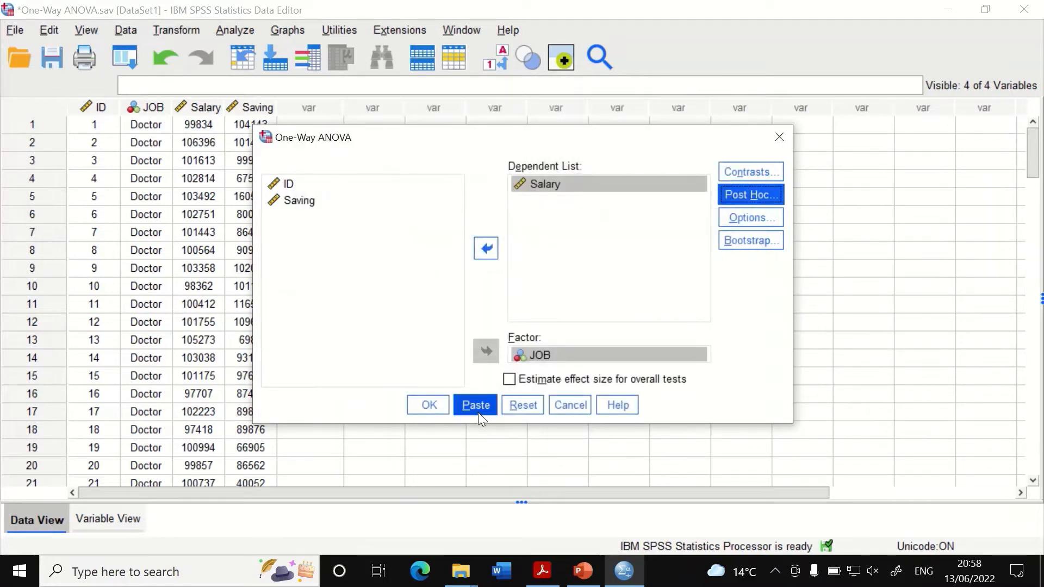
left_click(429, 405)
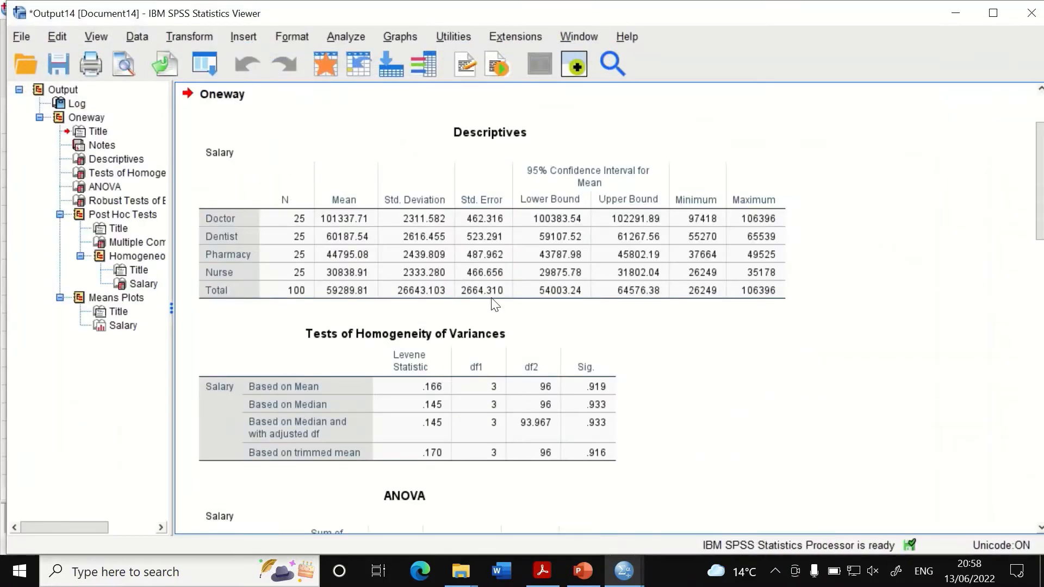
Examine the Descriptives table for the four jobs and the Levene results in Tests of Homogeneity of Variances
scroll(651, 354, "down", 3)
scroll(651, 354, "up", 5)
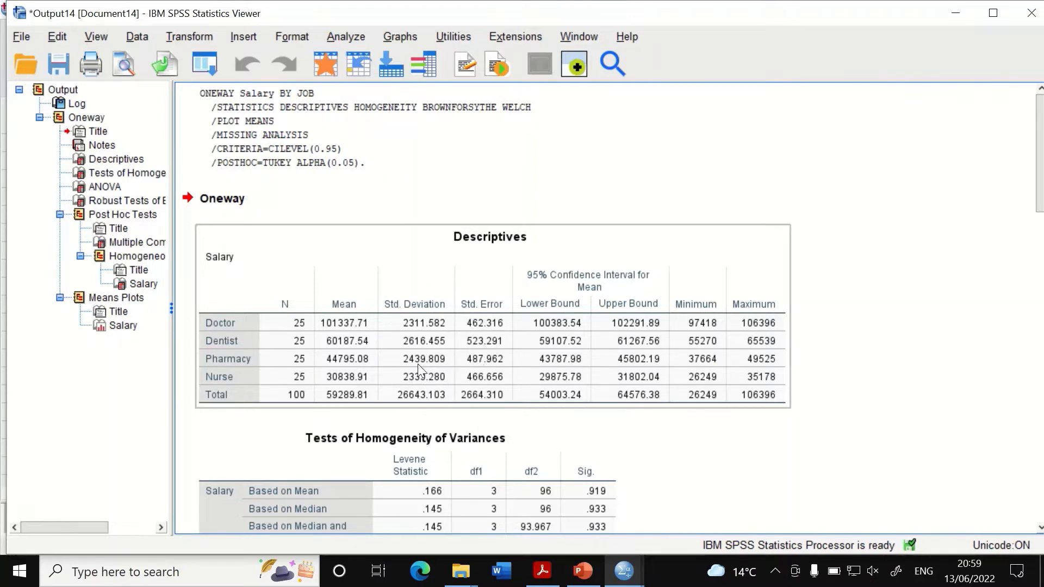
scroll(468, 372, "down", 3)
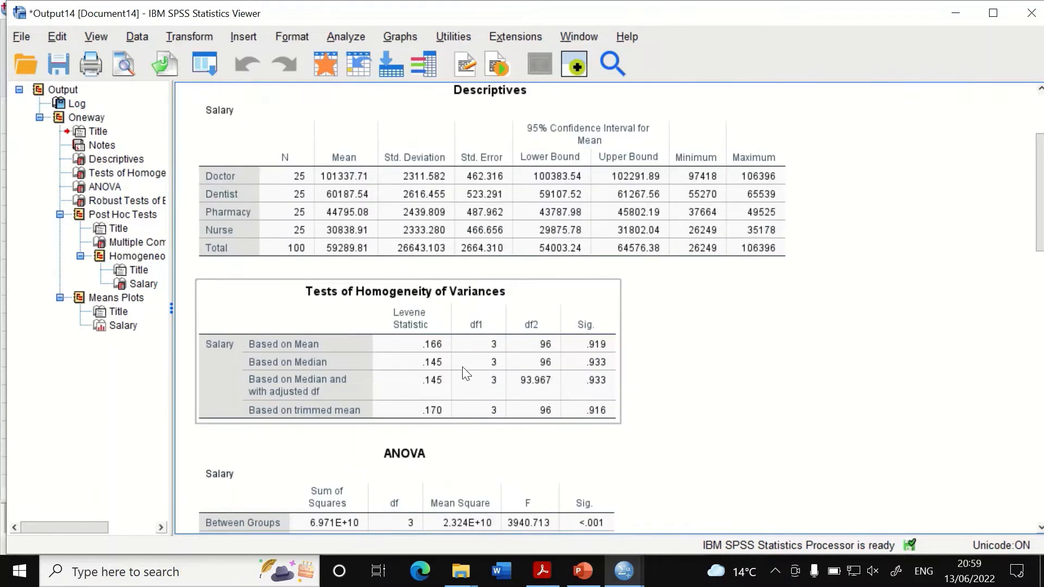
scroll(496, 365, "up", 3)
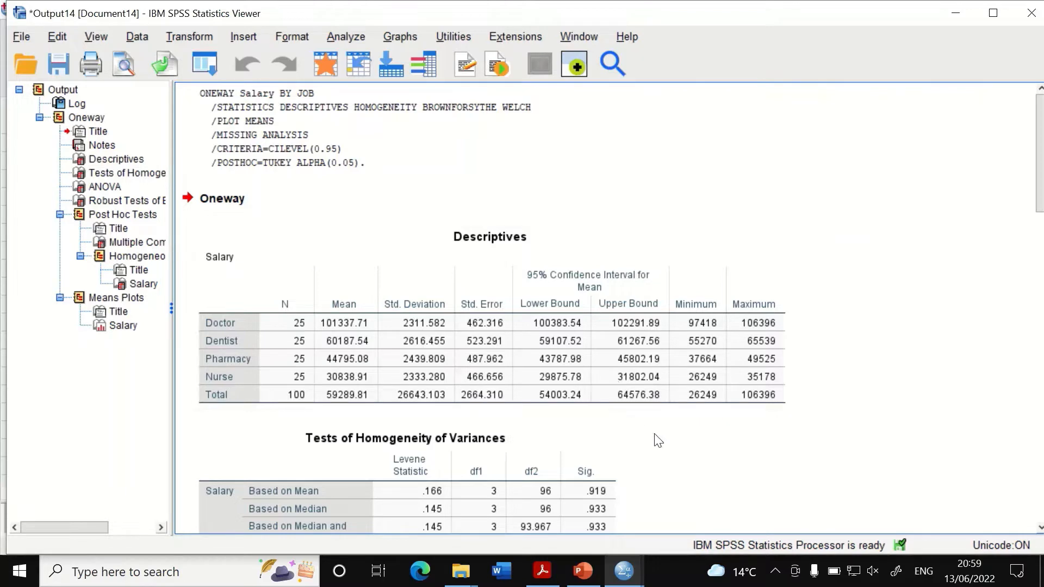
scroll(513, 381, "down", 3)
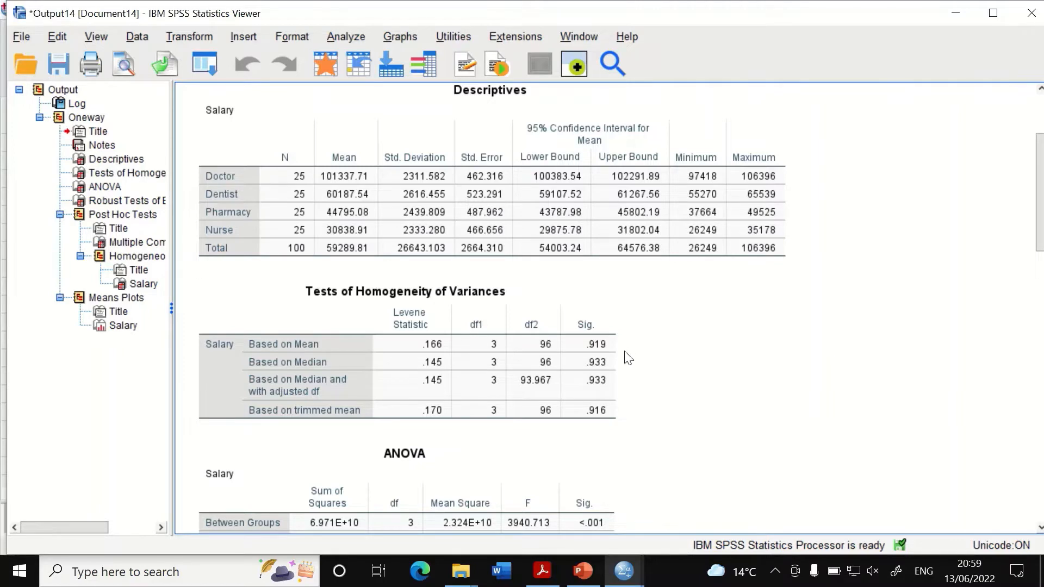
Read the F and Sig. values in the ANOVA table and relate them to the group means in the Descriptives table
scroll(630, 357, "down", 3)
scroll(642, 354, "down", 2)
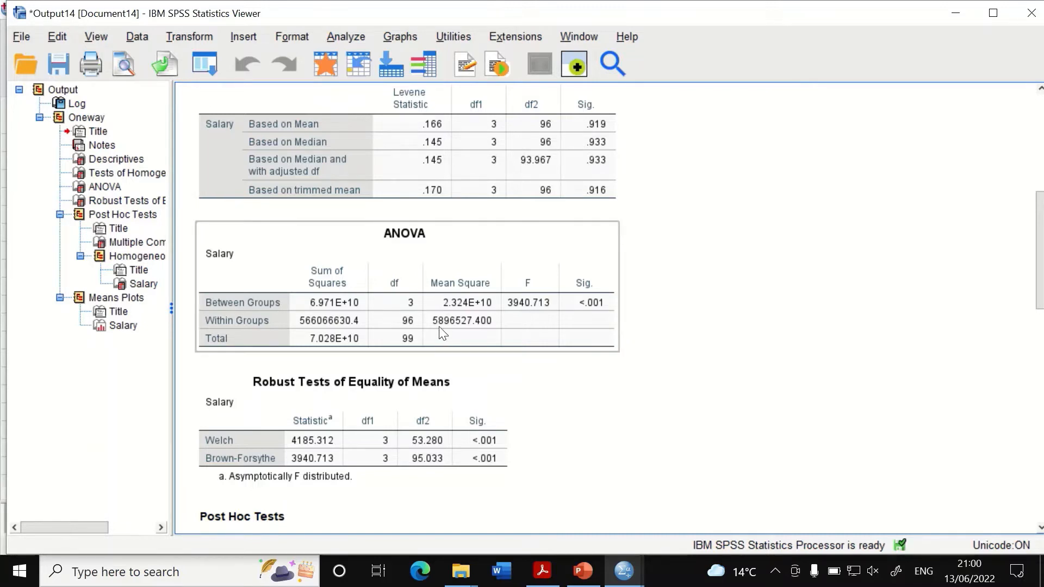
scroll(442, 332, "up", 2)
scroll(481, 341, "down", 4)
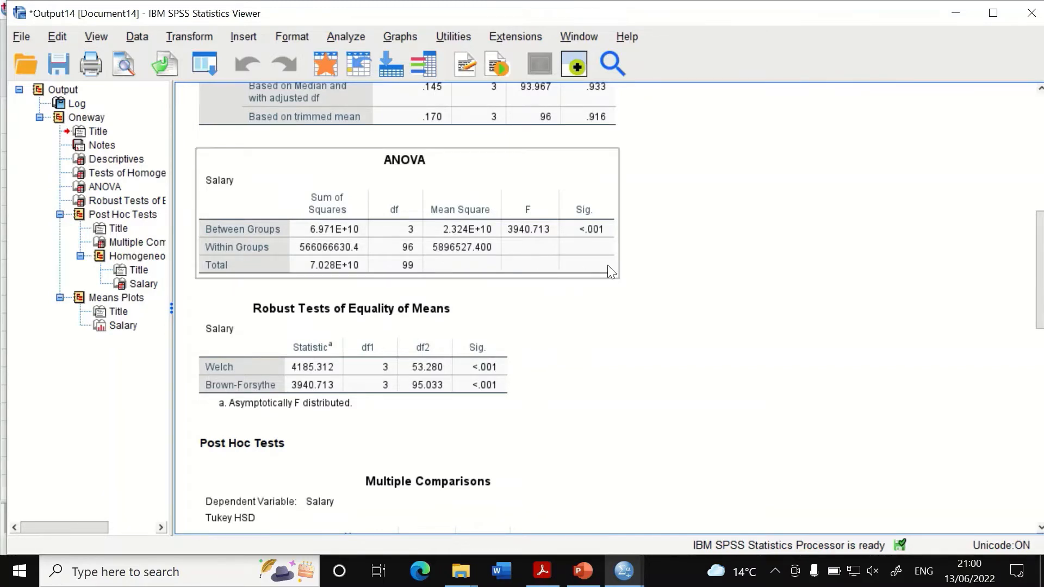
scroll(518, 293, "up", 8)
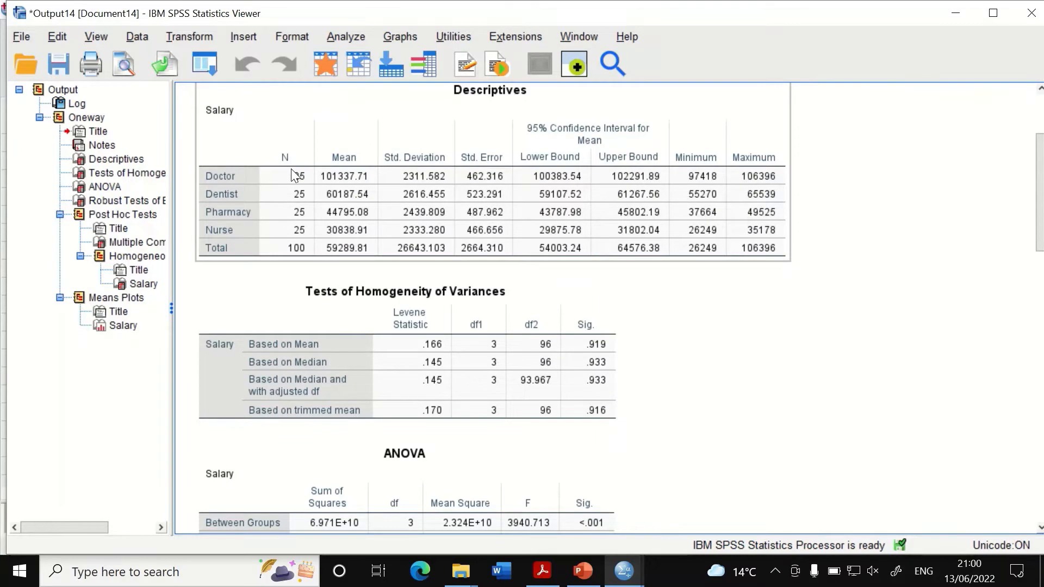
scroll(621, 326, "down", 6)
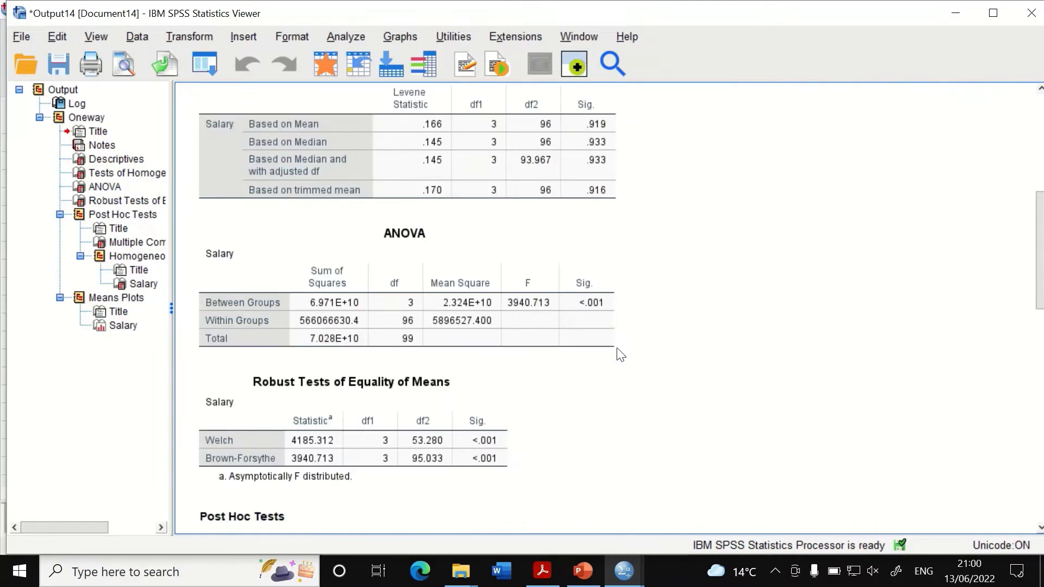
scroll(601, 321, "up", 6)
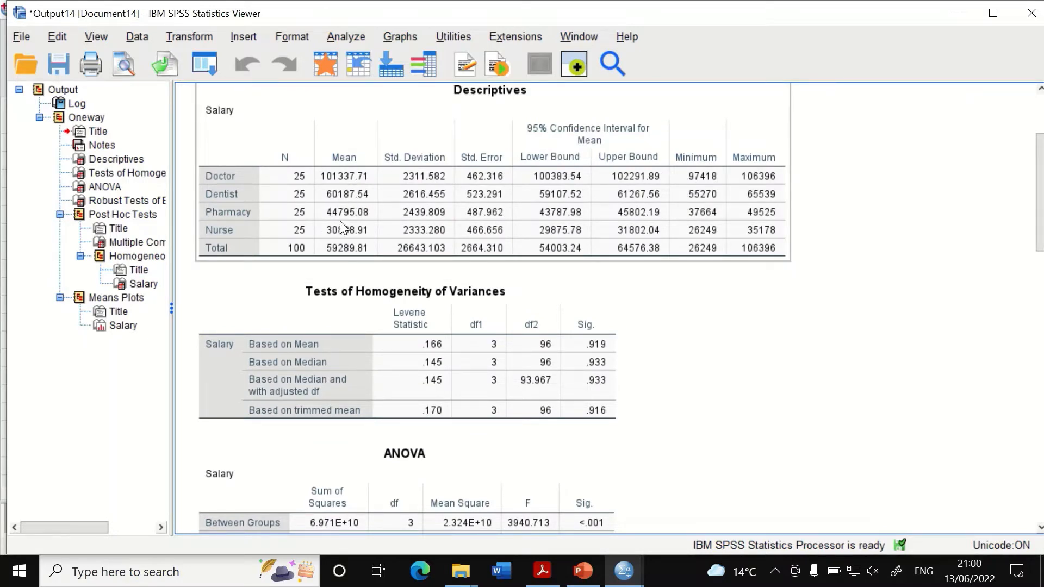
left_click(461, 280)
scroll(515, 345, "down", 4)
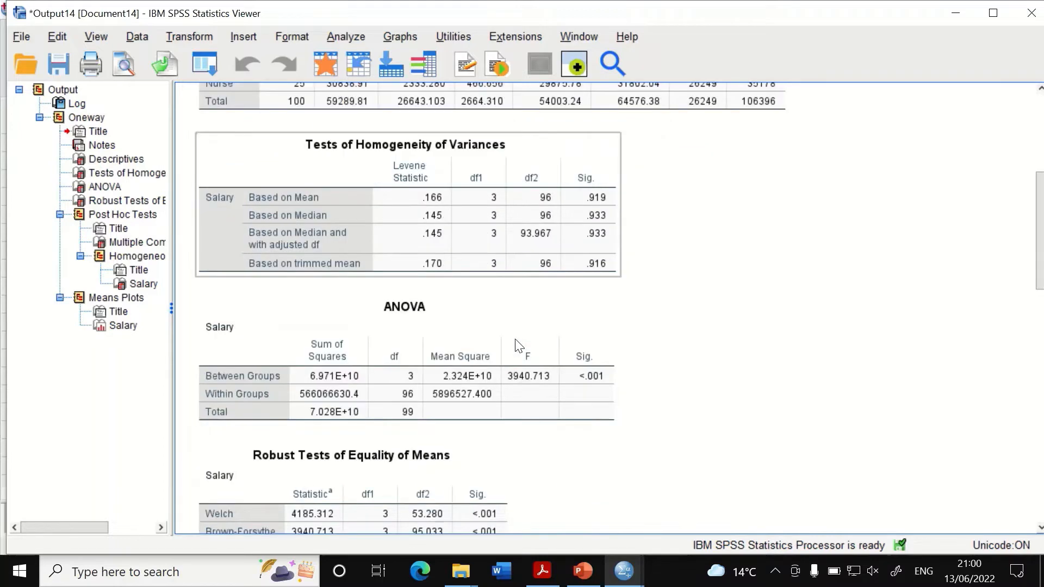
left_click(515, 340)
left_click(686, 334)
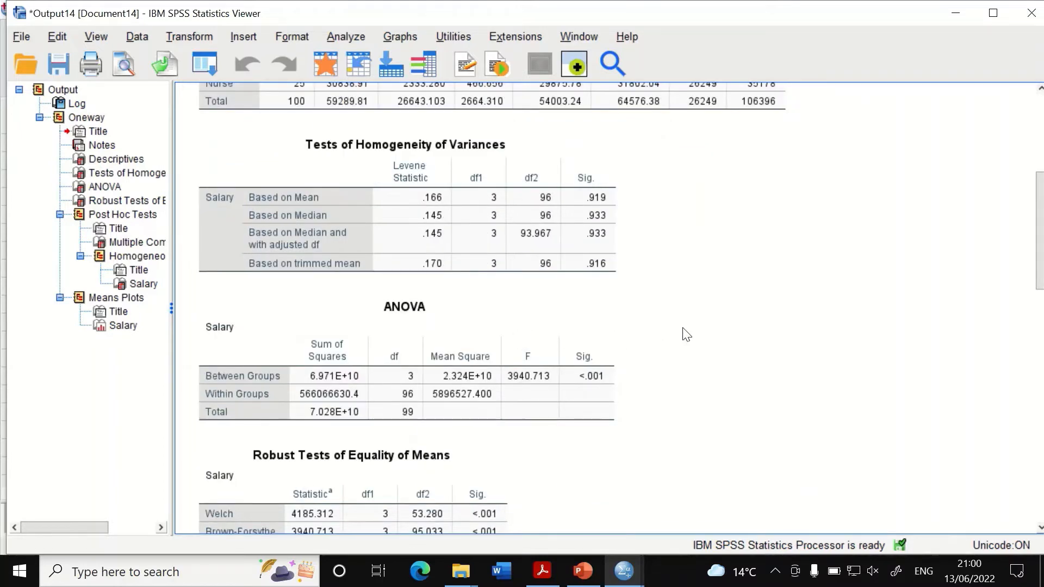
Examine the Welch and Brown-Forsythe results in Robust Tests of Equality of Means against the homogeneity and ANOVA tables
scroll(688, 338, "down", 2)
scroll(688, 339, "down", 4)
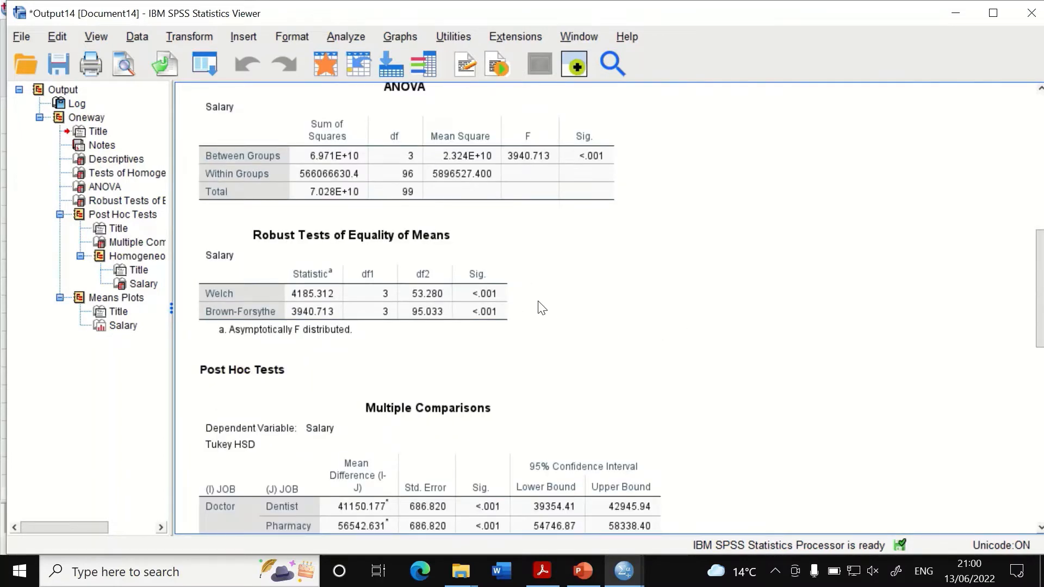
left_click(202, 255)
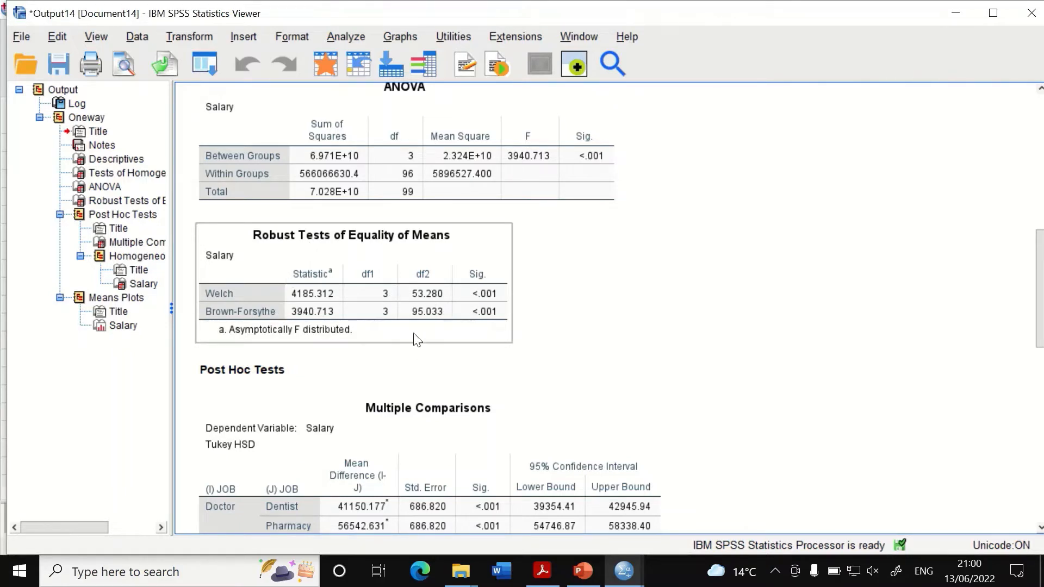
scroll(429, 335, "up", 6)
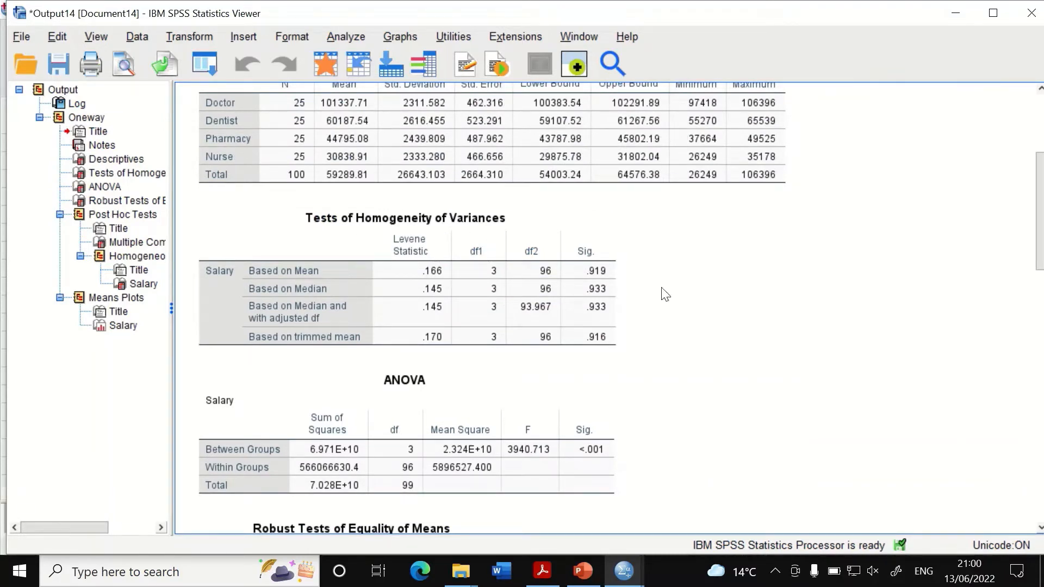
scroll(541, 326, "up", 1)
scroll(569, 341, "down", 4)
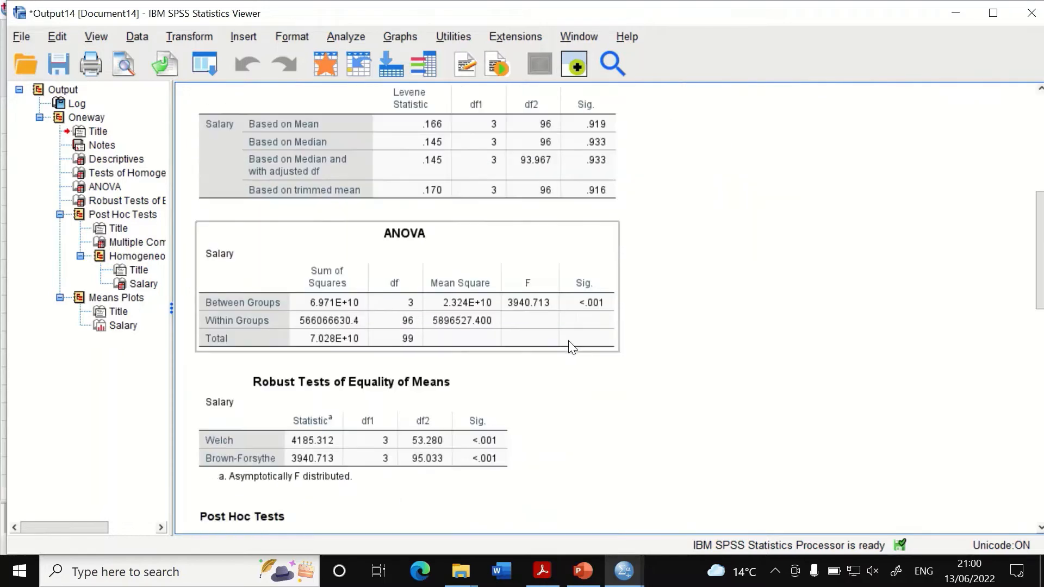
scroll(529, 401, "down", 2)
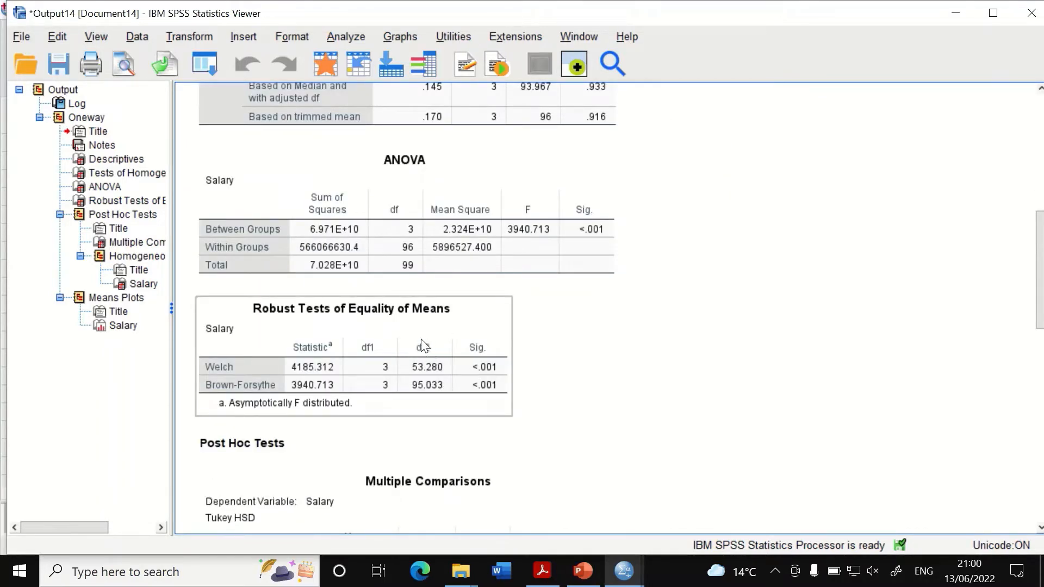
Examine the Tukey HSD mean differences and significance values in the Multiple Comparisons table against the Descriptives, homogeneity and ANOVA tables
scroll(535, 349, "down", 2)
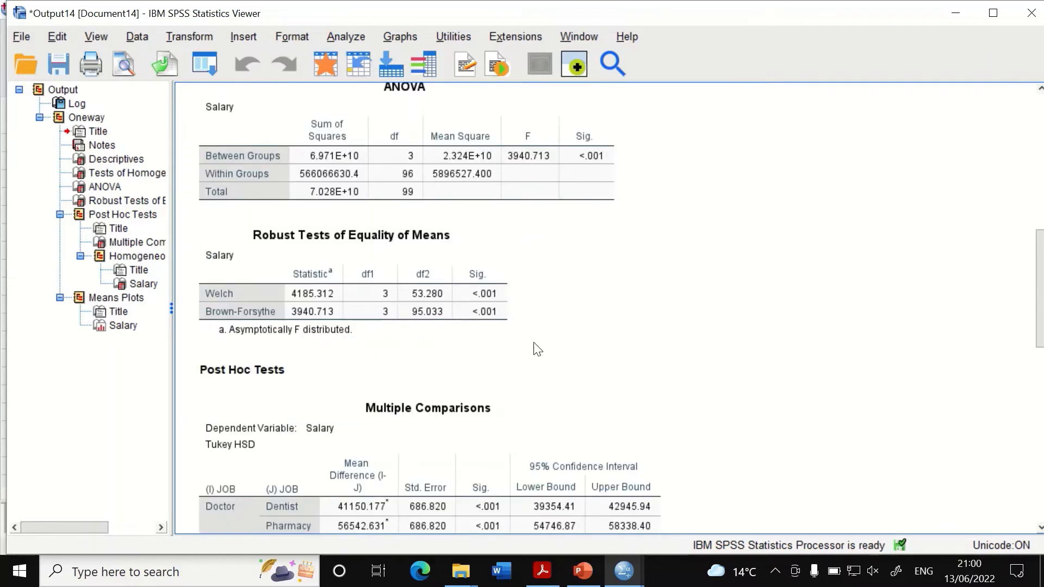
scroll(513, 352, "down", 2)
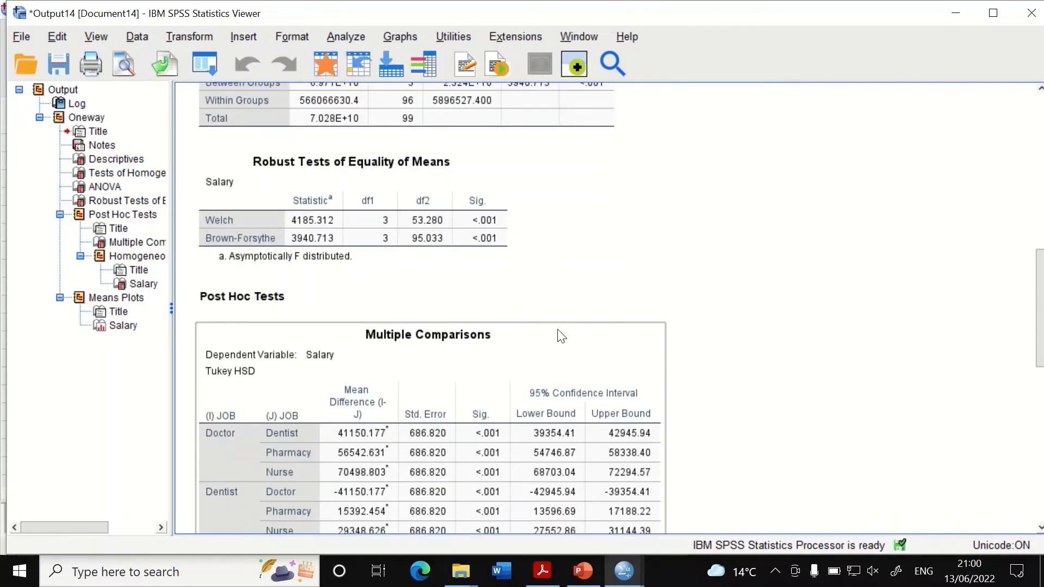
scroll(595, 344, "down", 4)
scroll(595, 341, "down", 2)
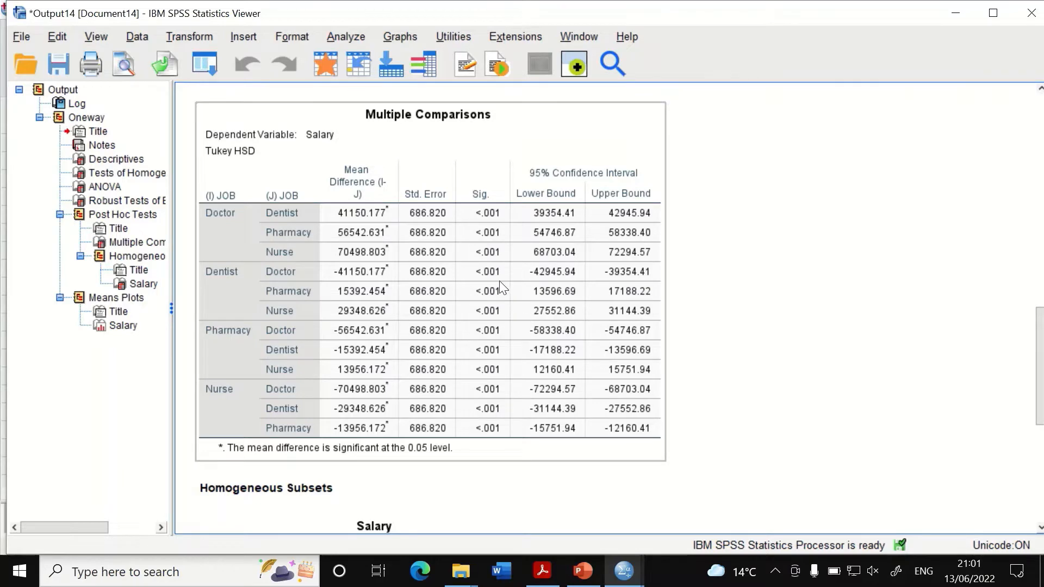
scroll(501, 282, "down", 4)
scroll(518, 284, "up", 2)
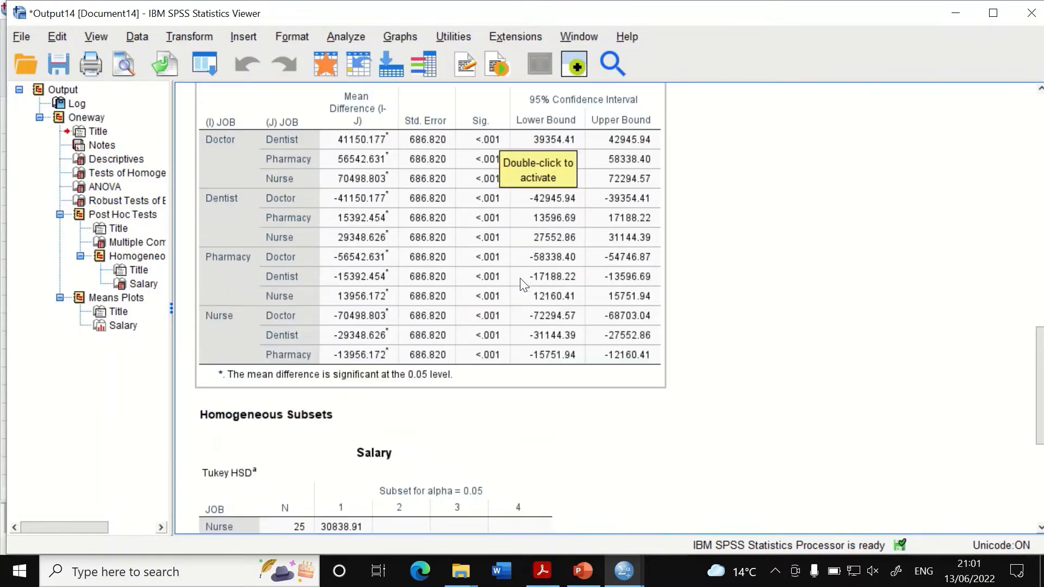
scroll(412, 214, "up", 2)
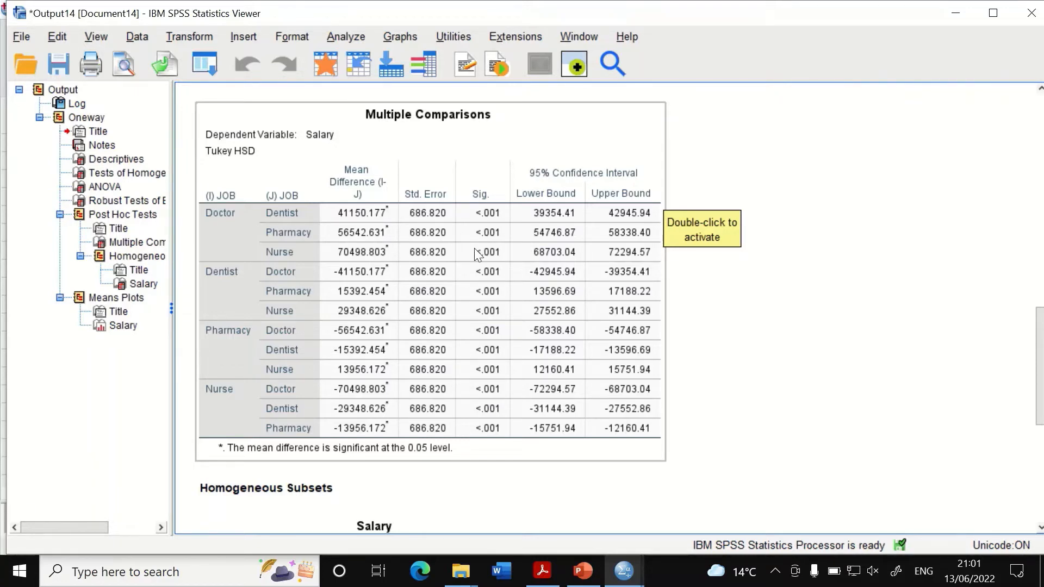
scroll(468, 266, "up", 15)
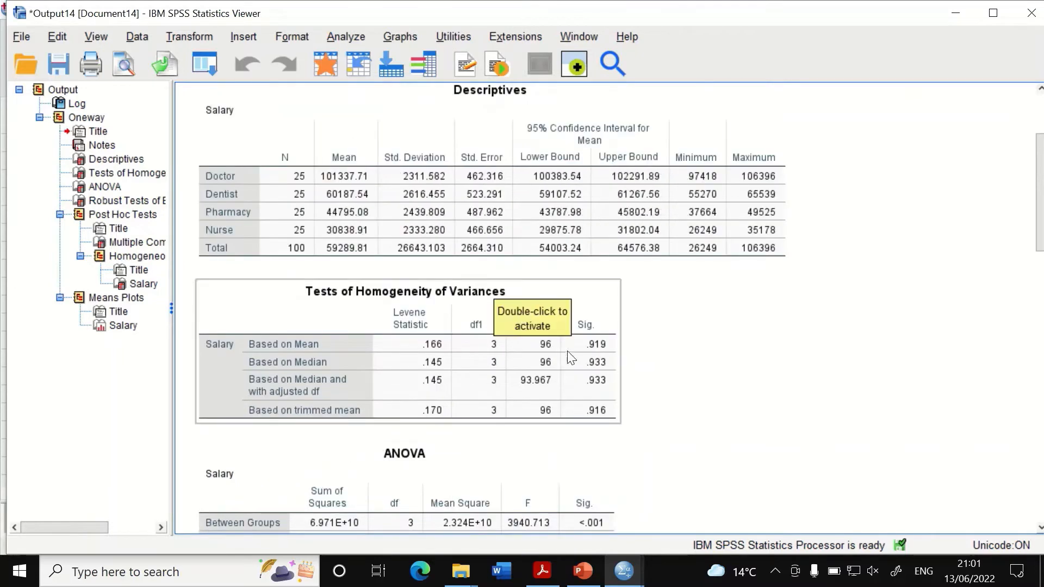
scroll(571, 376, "down", 5)
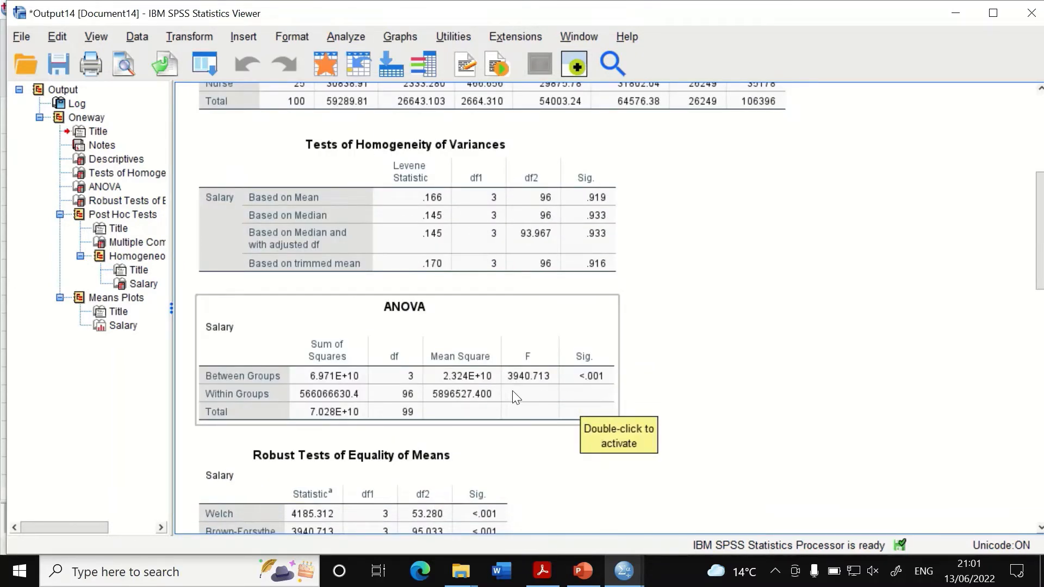
scroll(531, 380, "down", 12)
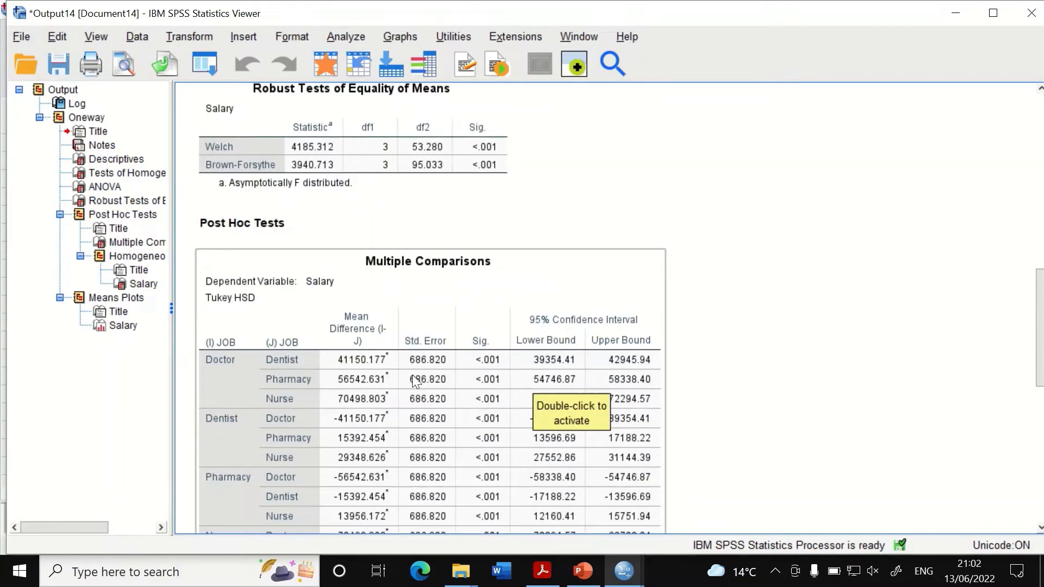
scroll(338, 319, "down", 5)
scroll(347, 320, "up", 2)
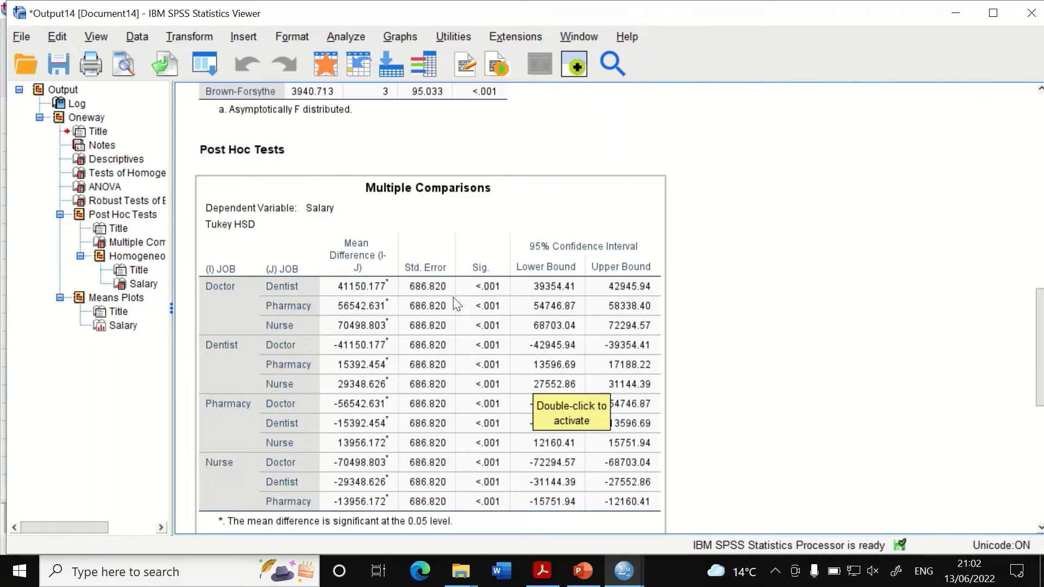
Examine the means plot of Salary by JOB and compare it with the Homogeneous Subsets and Descriptives tables
scroll(463, 305, "down", 9)
scroll(463, 310, "down", 9)
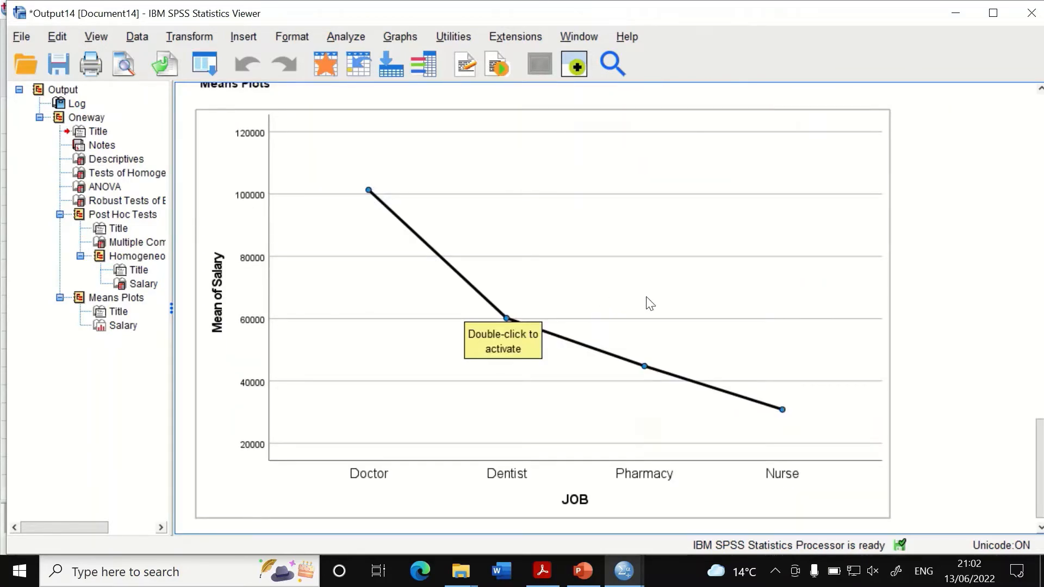
scroll(680, 305, "down", 1)
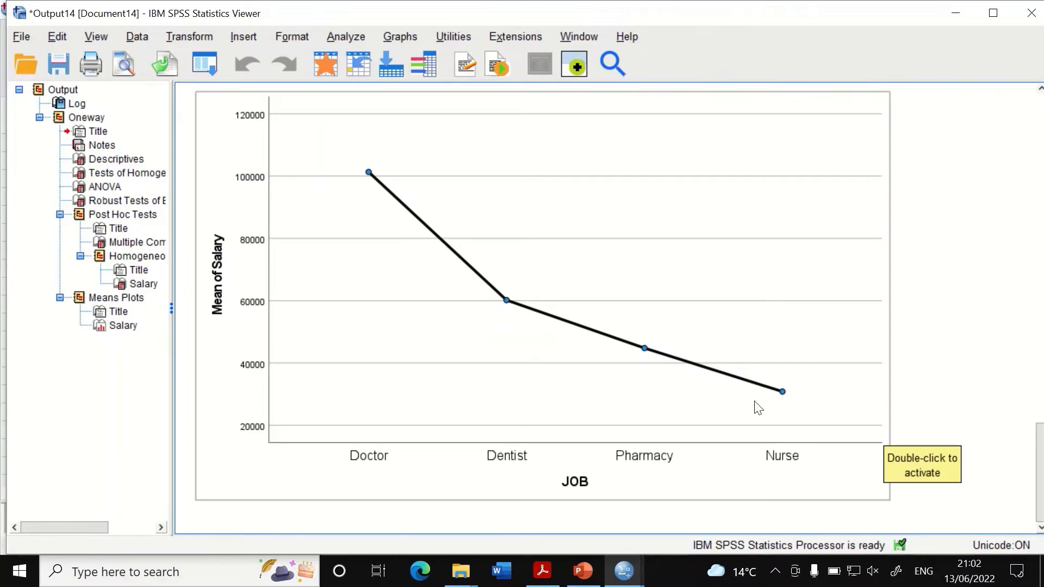
scroll(634, 420, "up", 10)
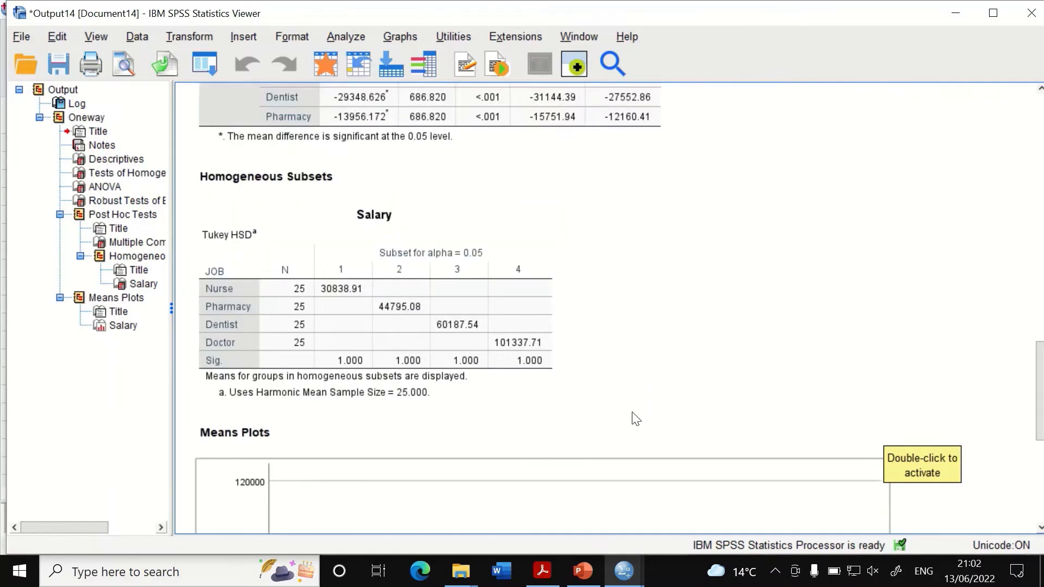
scroll(634, 419, "up", 15)
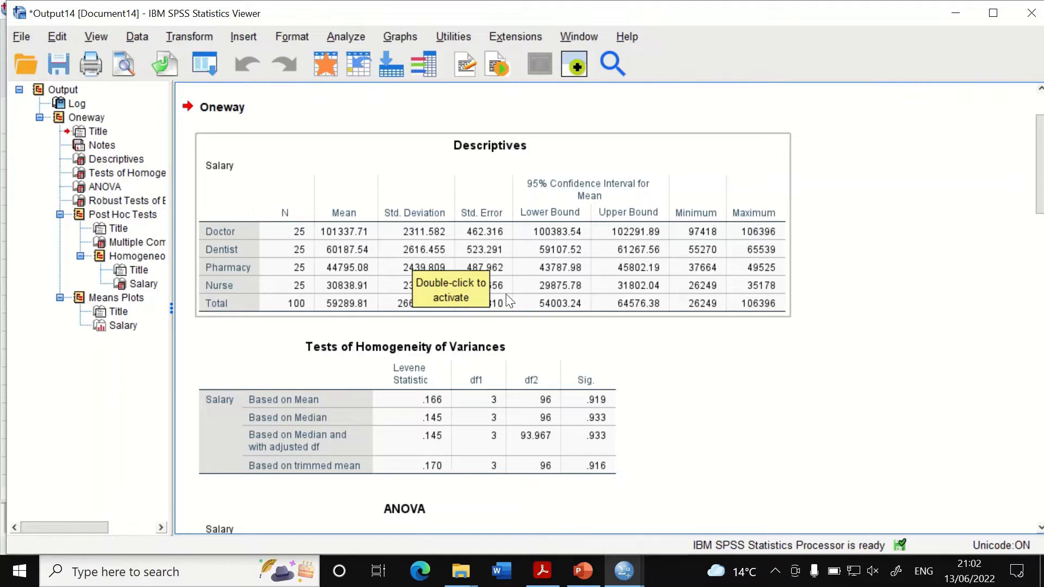
Set up a fresh Univariate general linear model with Salary as the dependent variable and JOB as the fixed factor
left_click(341, 37)
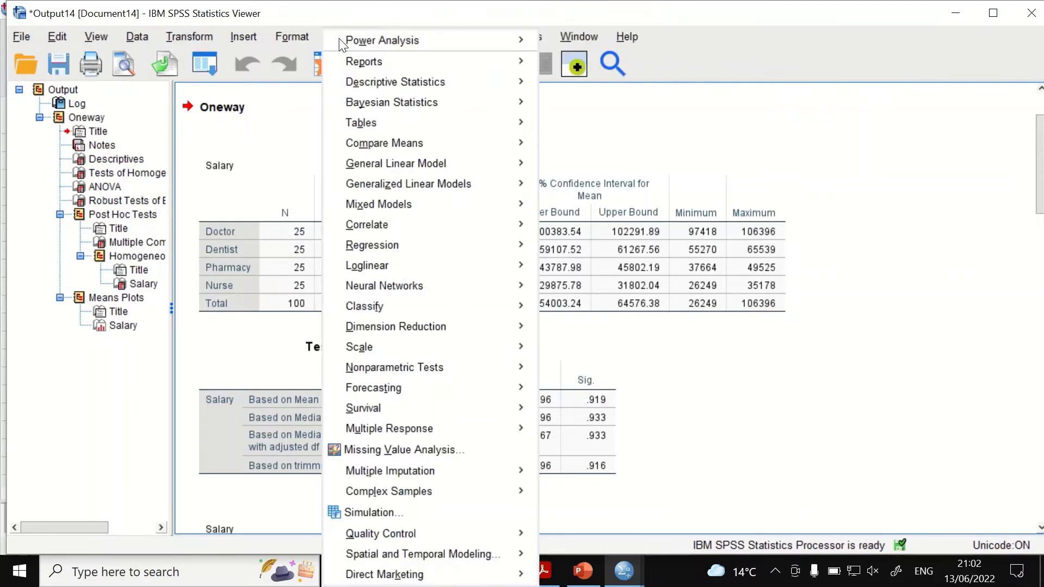
mouse_move(355, 188)
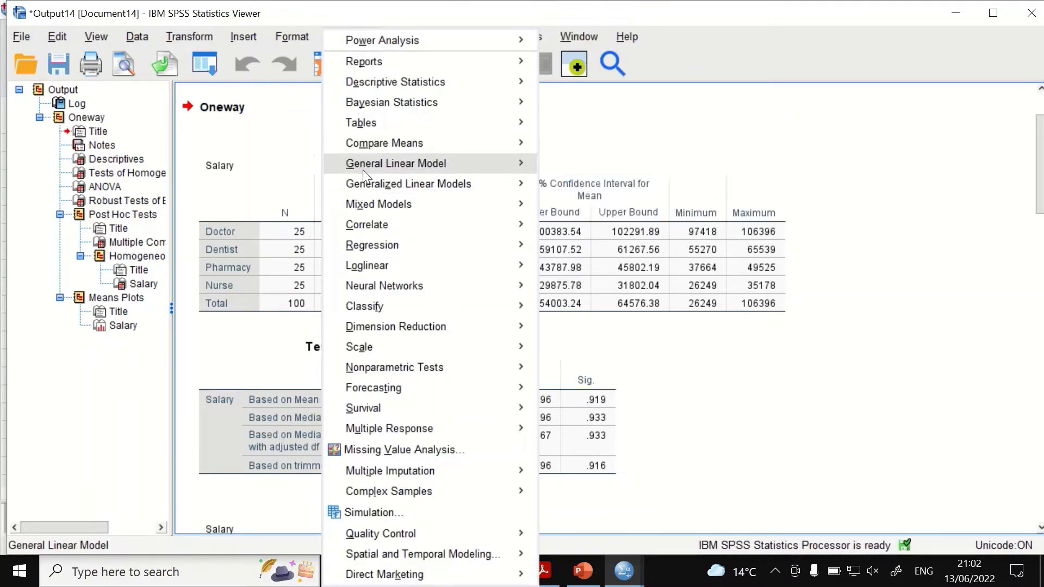
mouse_move(363, 168)
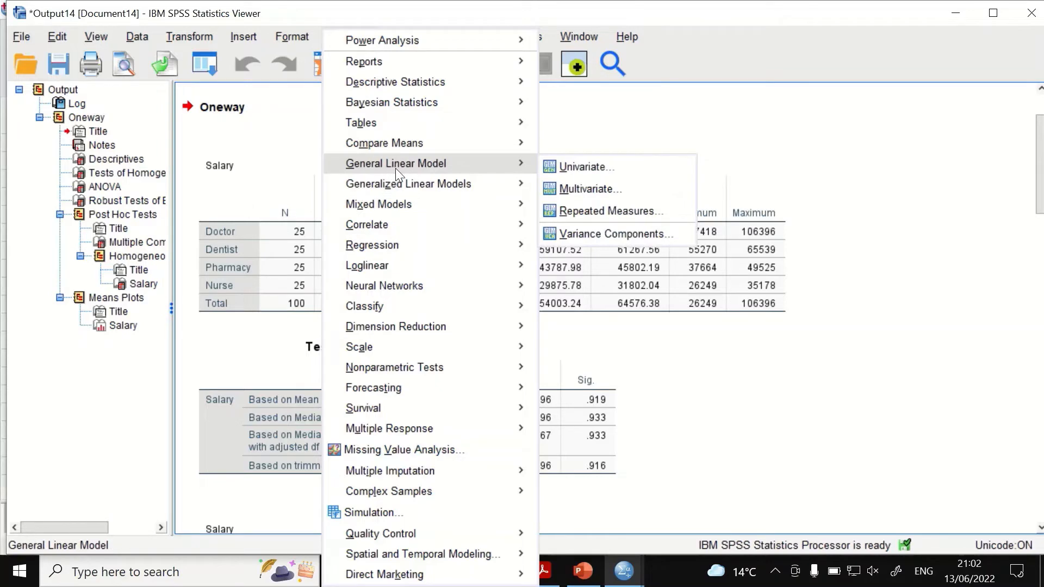
left_click(569, 169)
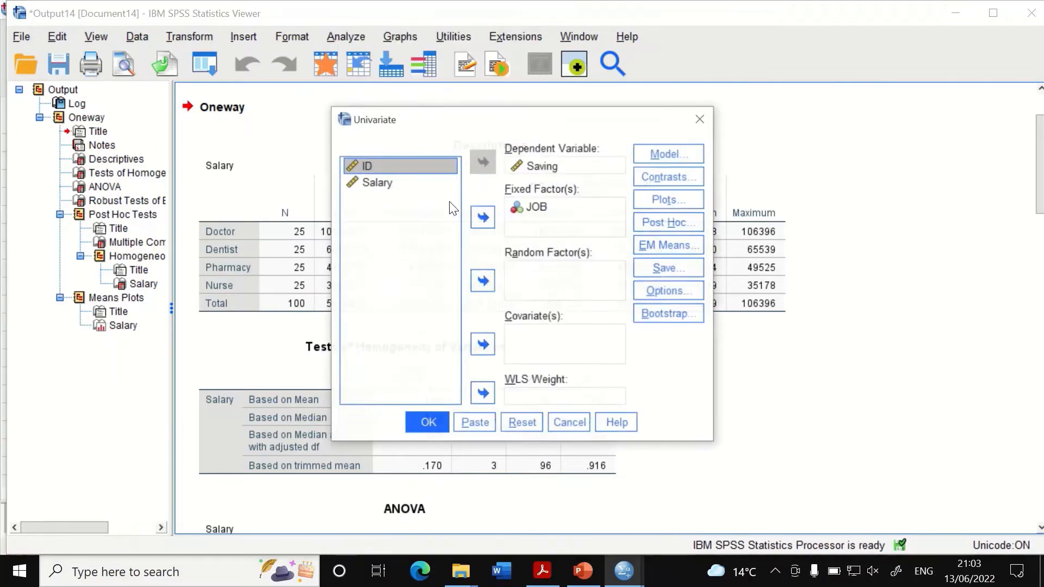
left_click(522, 423)
left_click(372, 185)
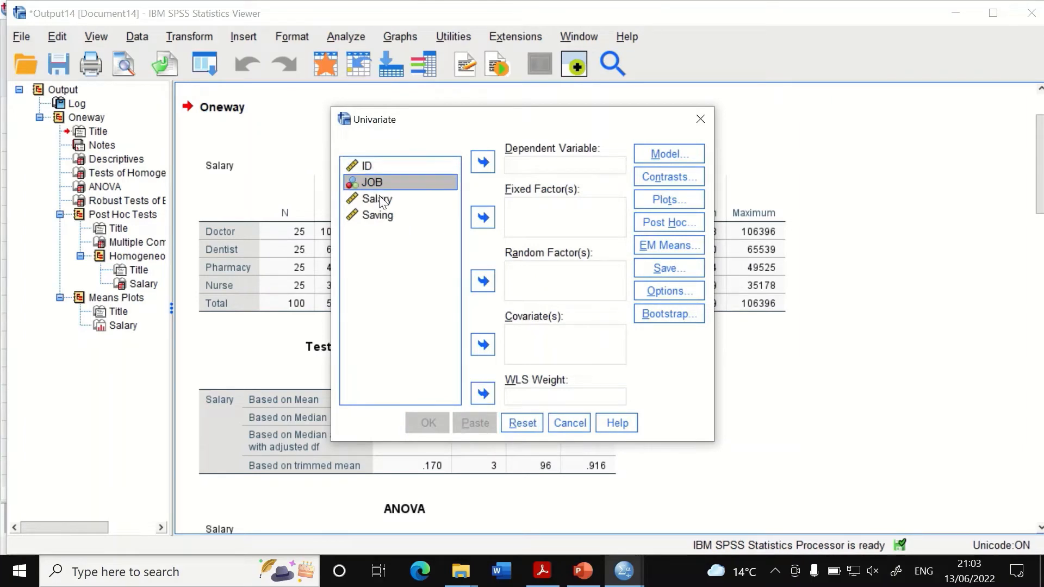
left_click(483, 221)
left_click_drag(380, 185, 383, 182)
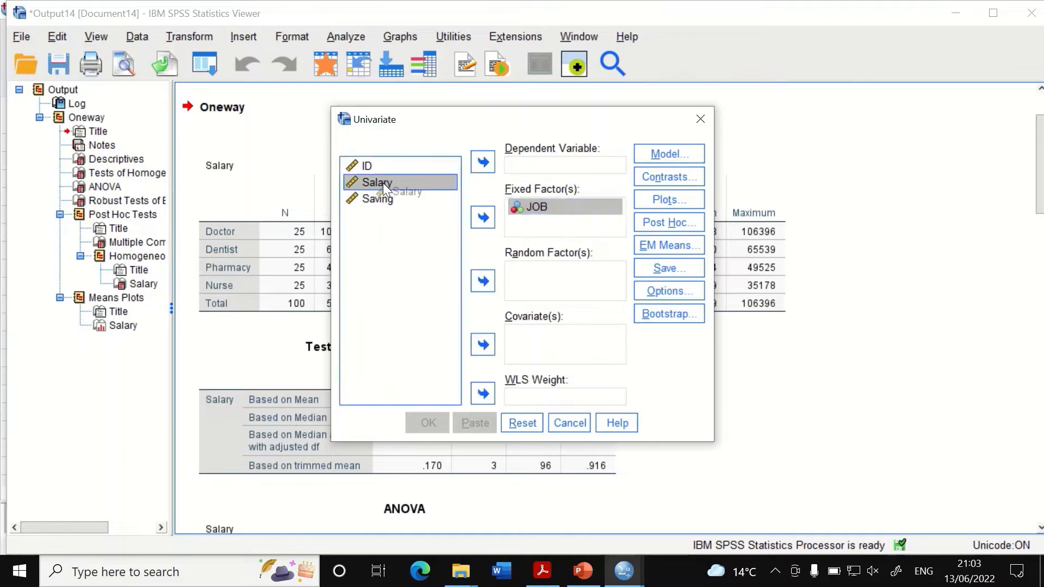
left_click(483, 168)
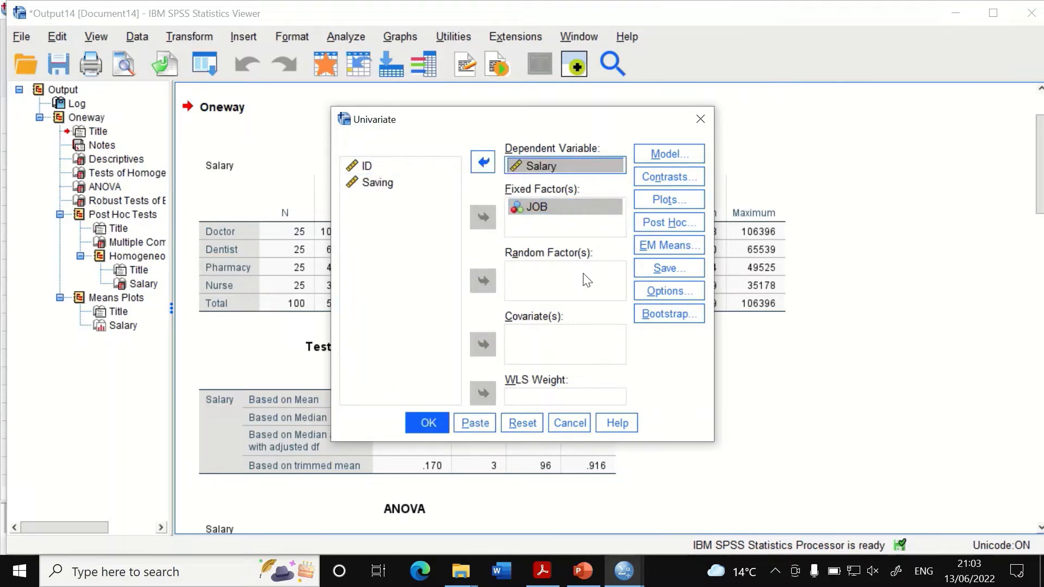
Request Tukey post hoc comparisons for JOB in the Univariate model
left_click(675, 206)
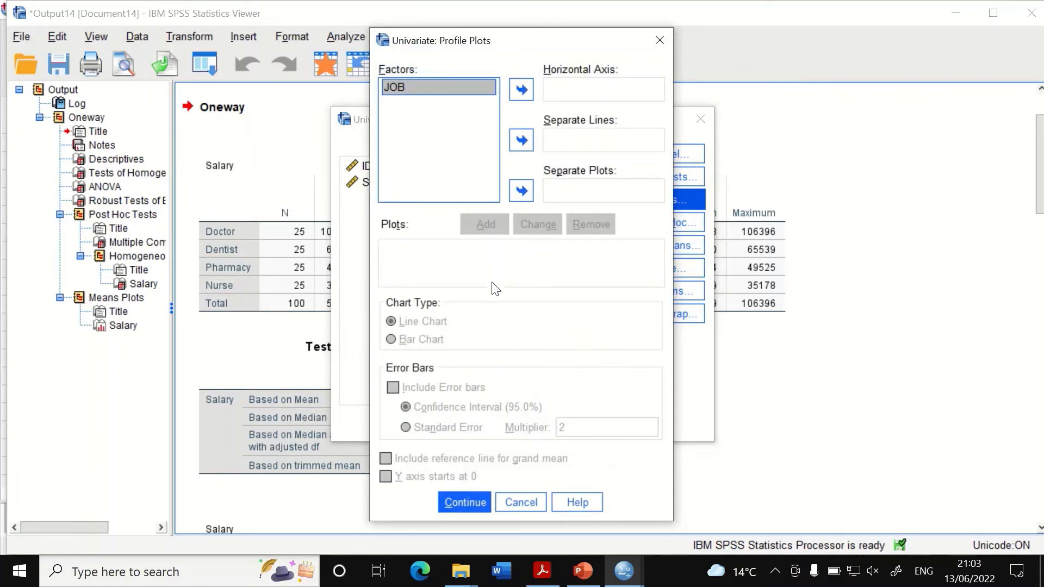
left_click(519, 499)
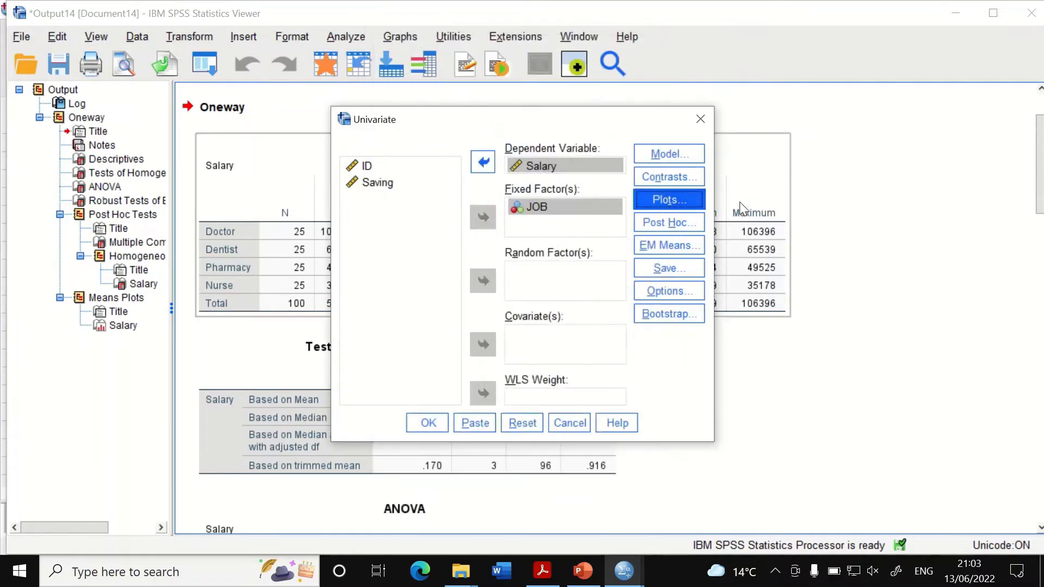
left_click(655, 221)
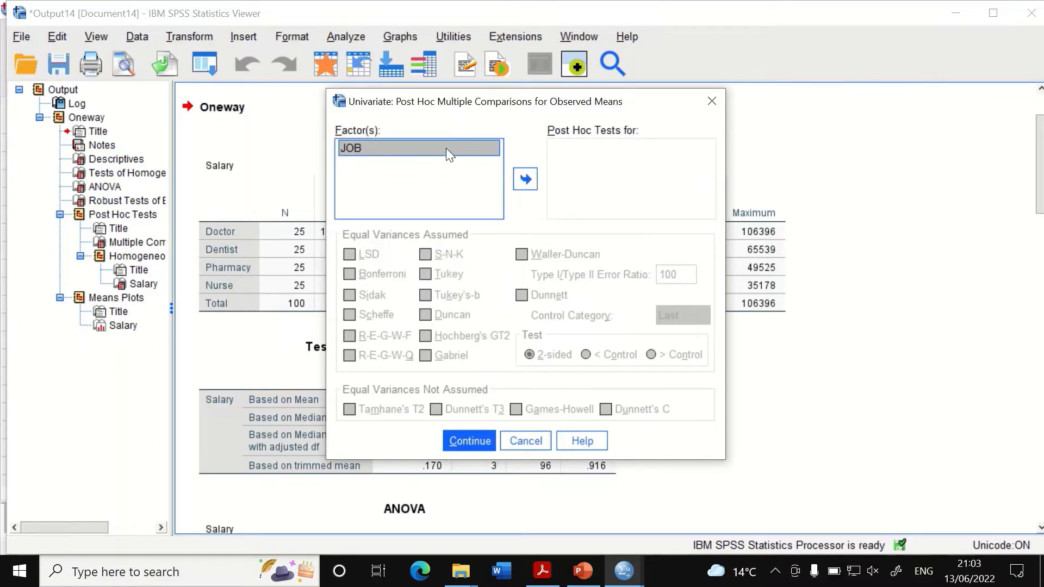
left_click(523, 184)
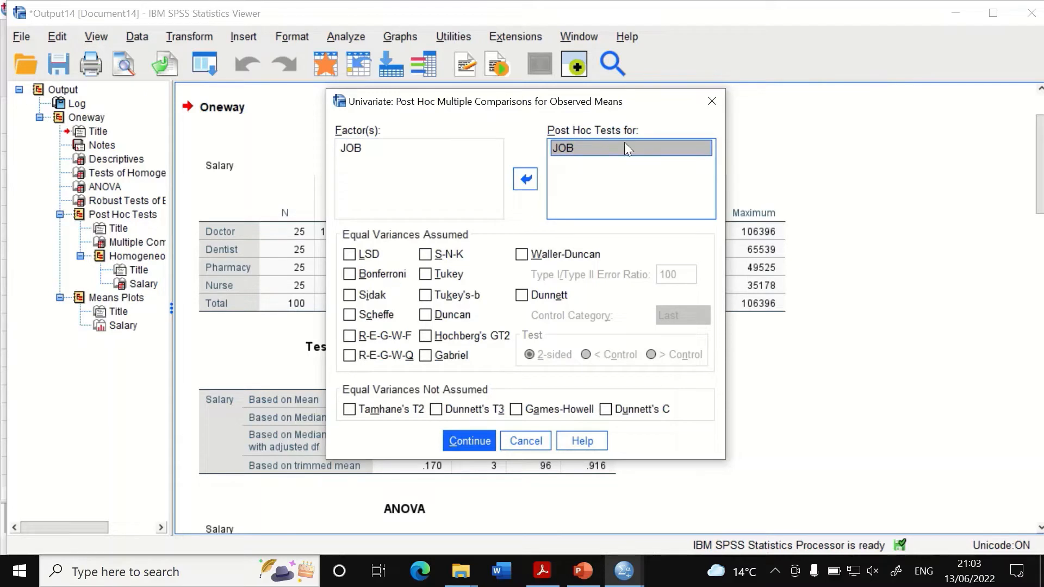
left_click(432, 275)
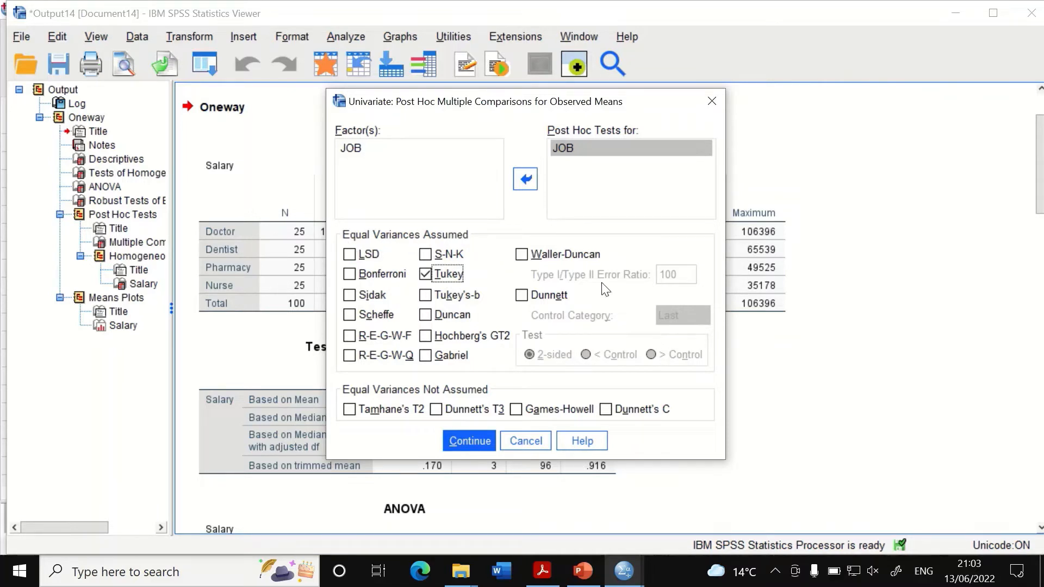
left_click(470, 440)
Display estimated marginal means for (OVERALL) and JOB, and compare main effects with the LSD(none) adjustment
left_click(675, 248)
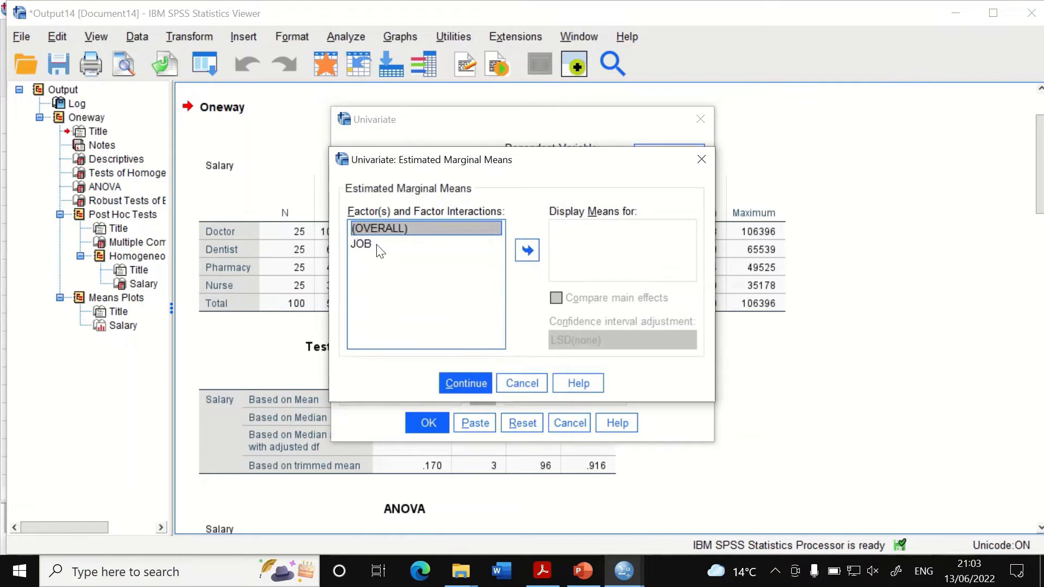
left_click(530, 250)
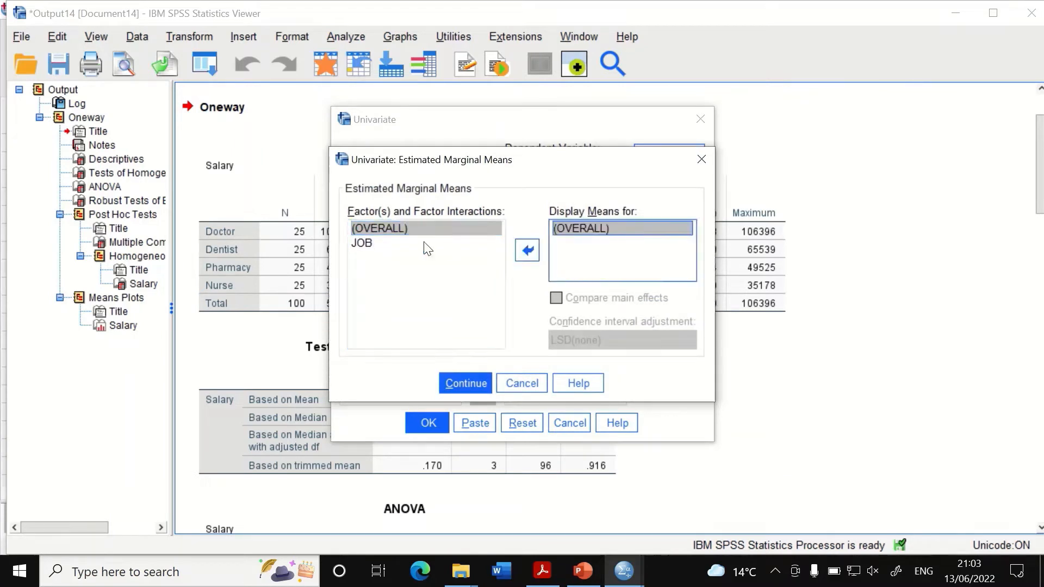
left_click(382, 242)
left_click(528, 250)
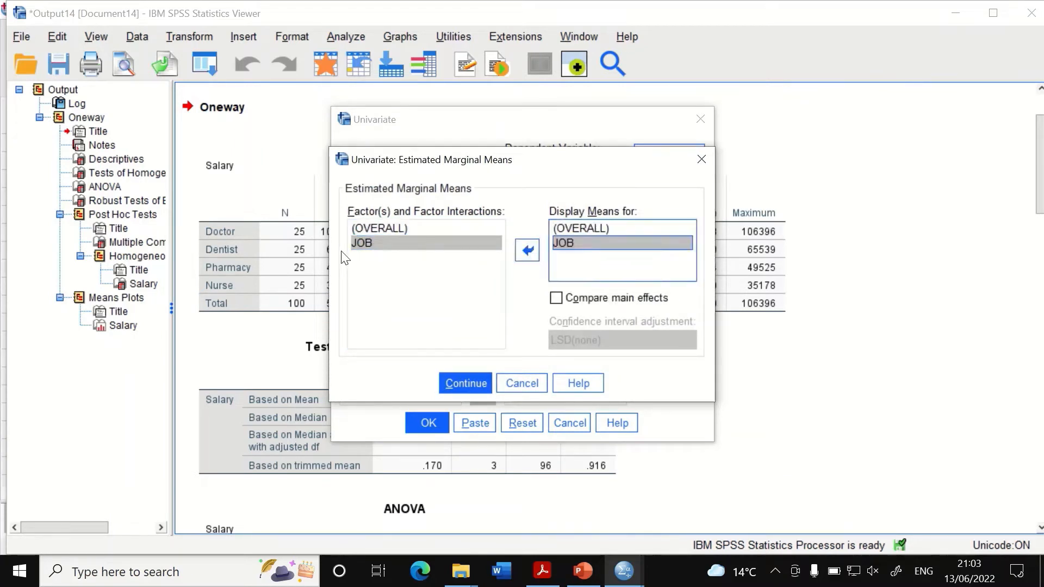
left_click(555, 299)
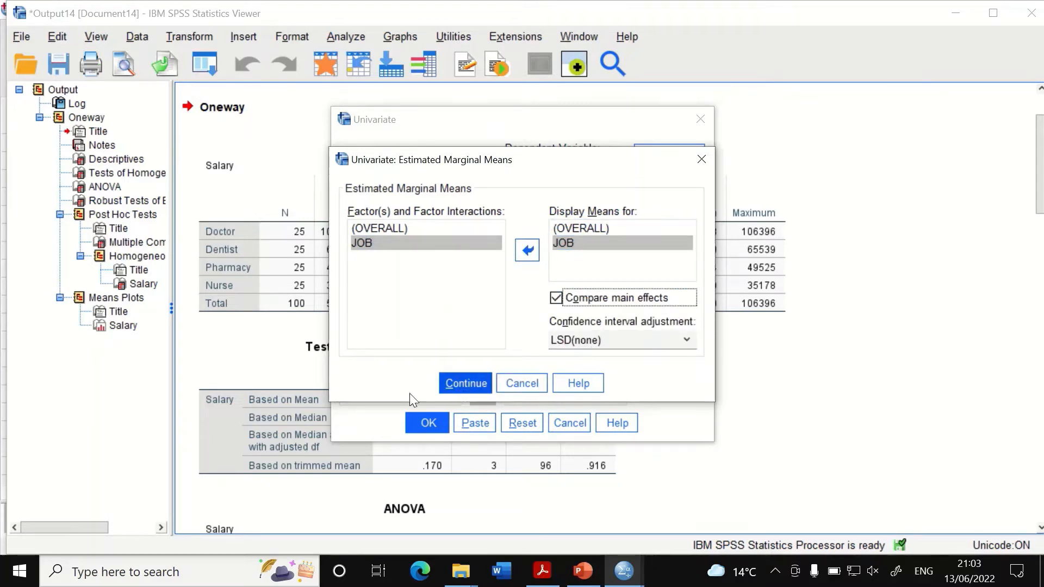
left_click(447, 381)
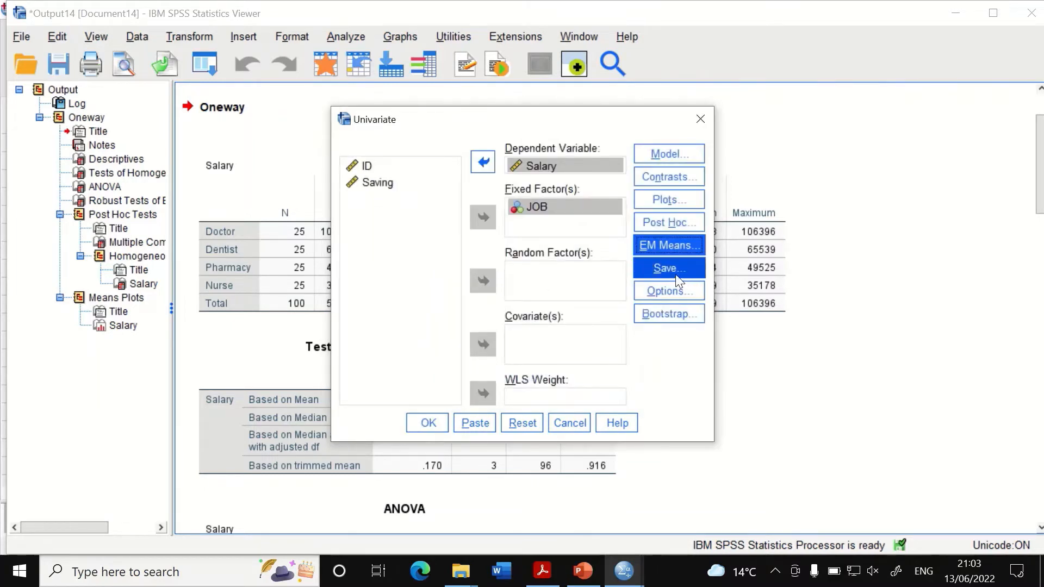
Set the Univariate model to save unstandardized predicted values
left_click(673, 270)
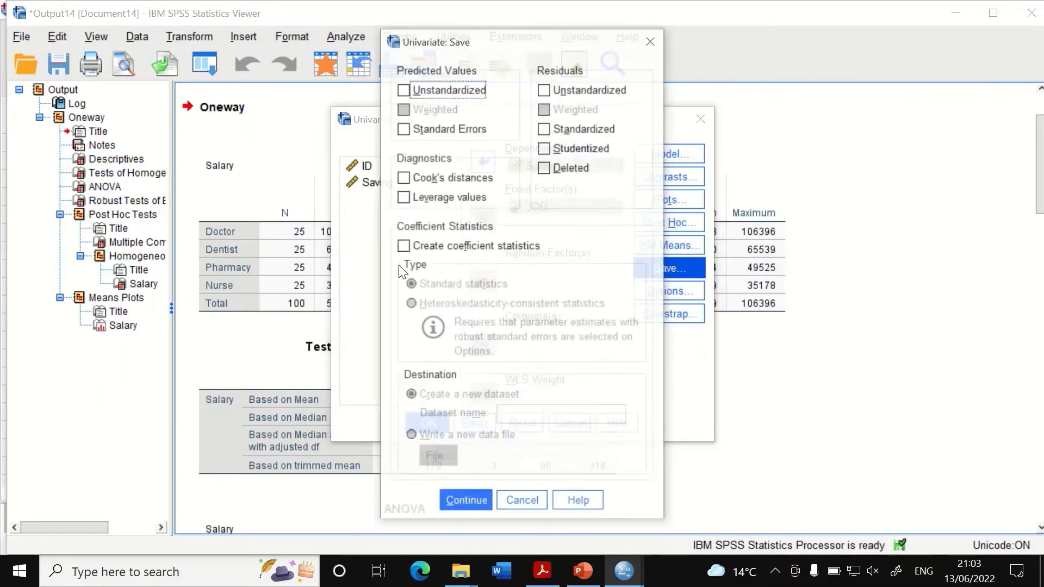
left_click(437, 92)
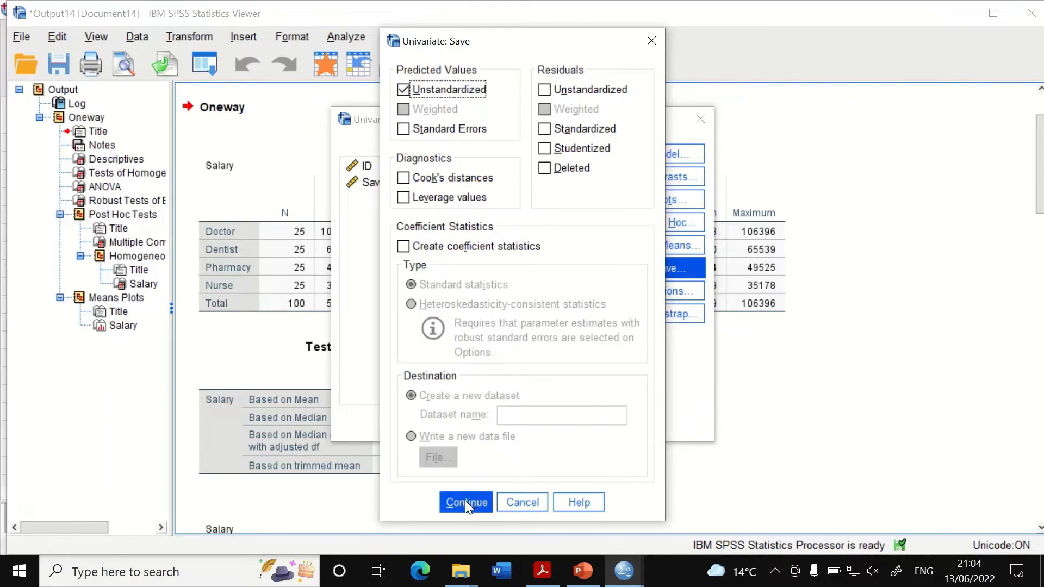
left_click(445, 502)
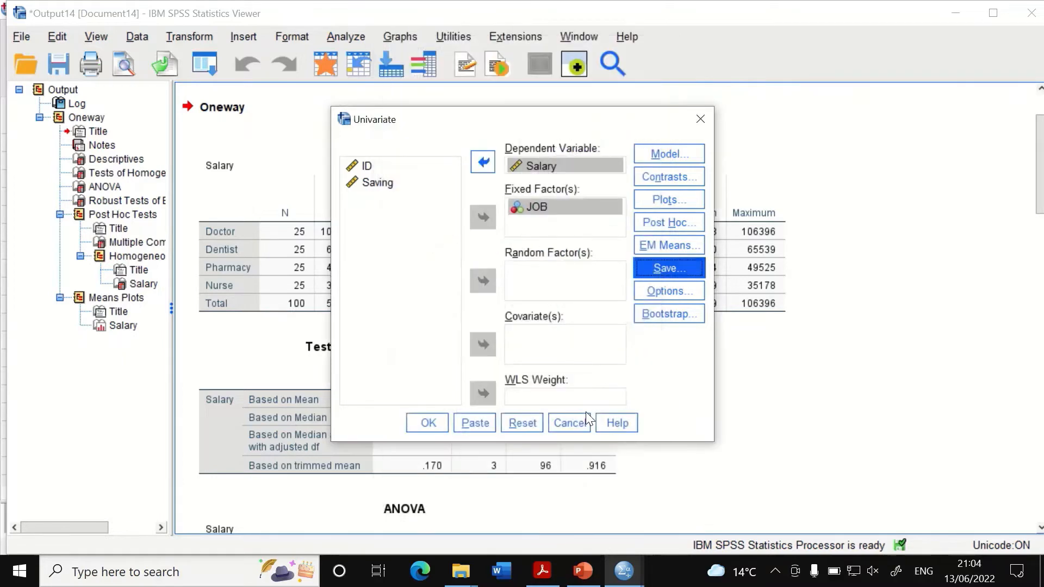
Add descriptive statistics, homogeneity tests and estimates of effect size to the Univariate model and run the analysis
left_click(665, 294)
left_click(389, 116)
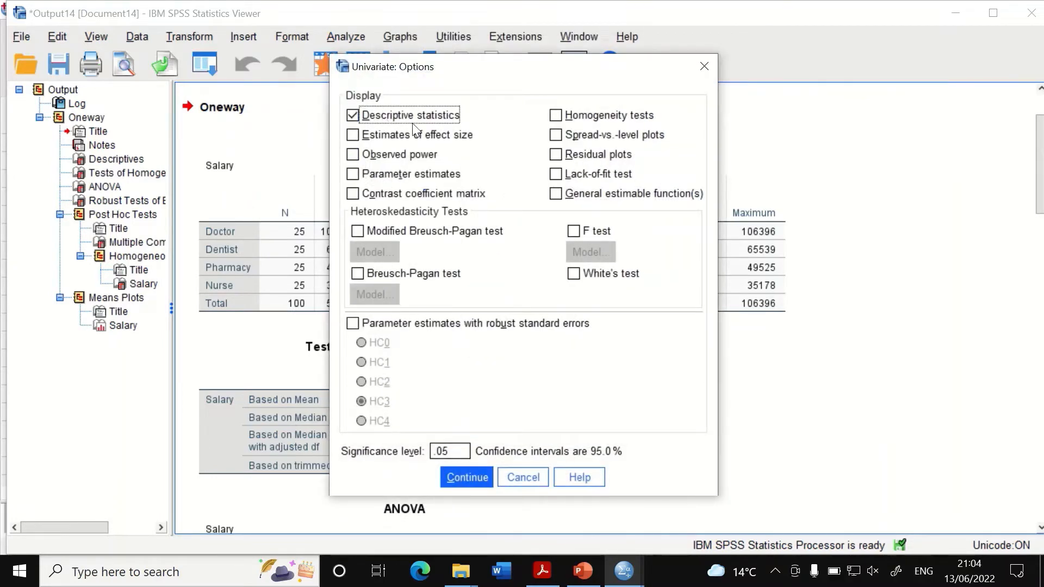
left_click(578, 119)
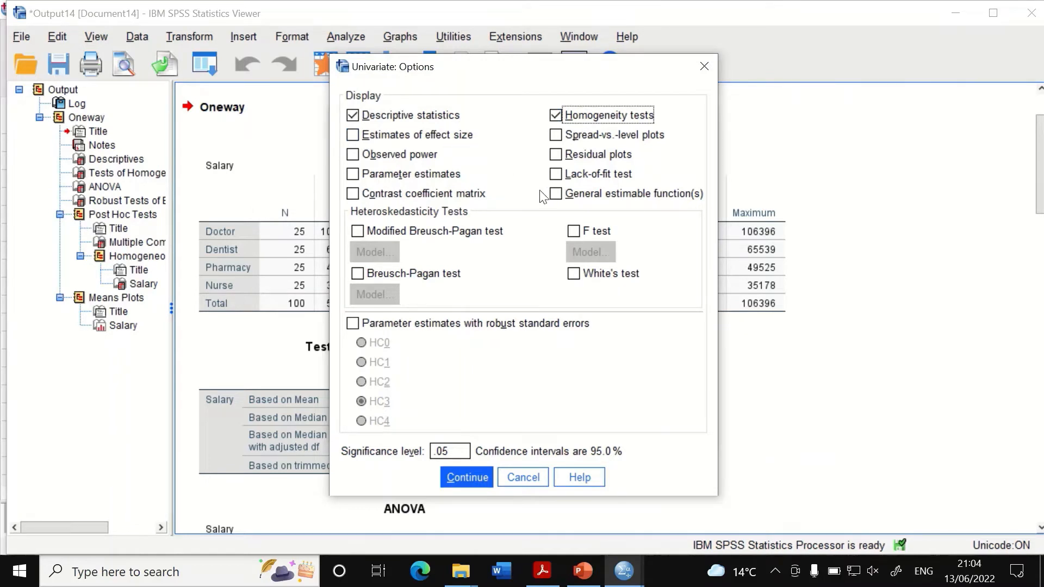
left_click(412, 136)
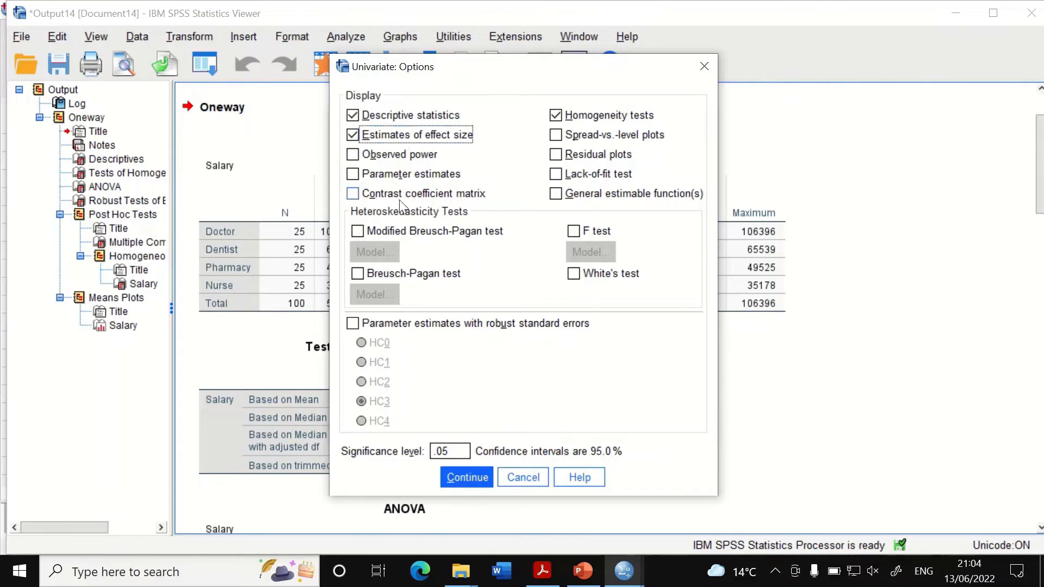
left_click(454, 477)
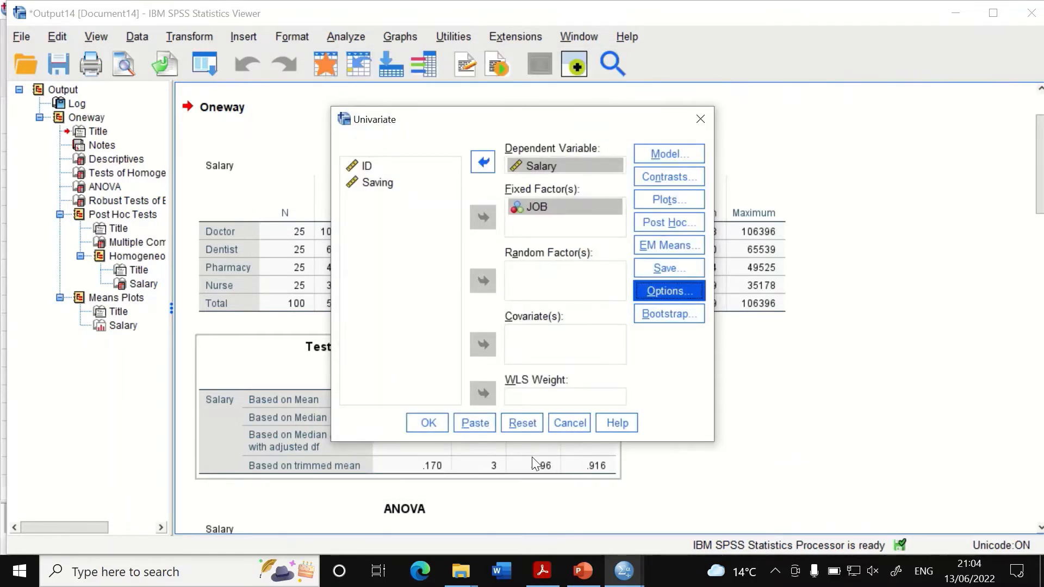
left_click(439, 421)
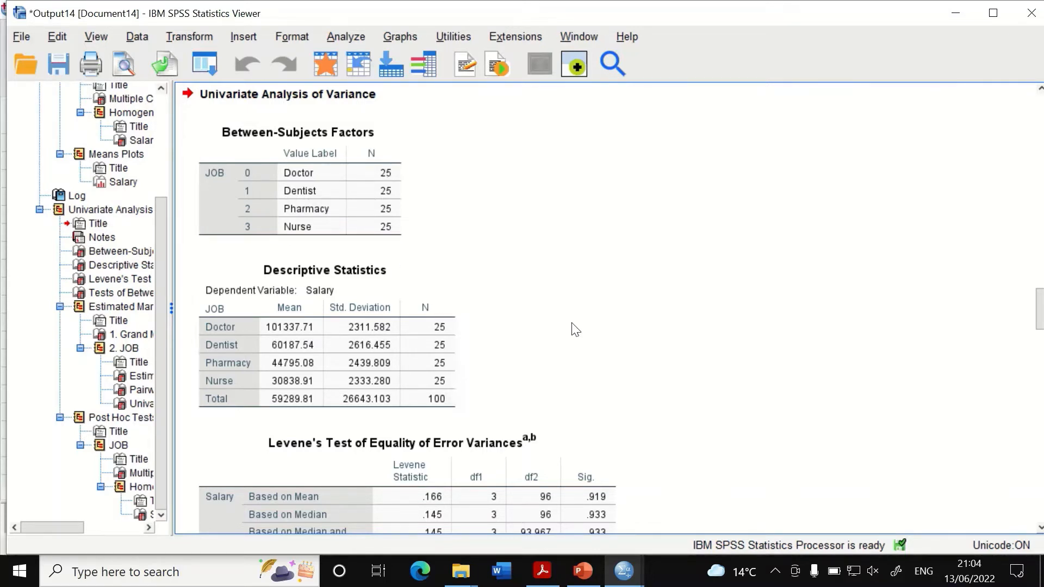
Examine the Univariate output's descriptive statistics, Levene's test of equality of error variances, and tests of between-subjects effects
scroll(572, 324, "down", 3)
left_click(409, 218)
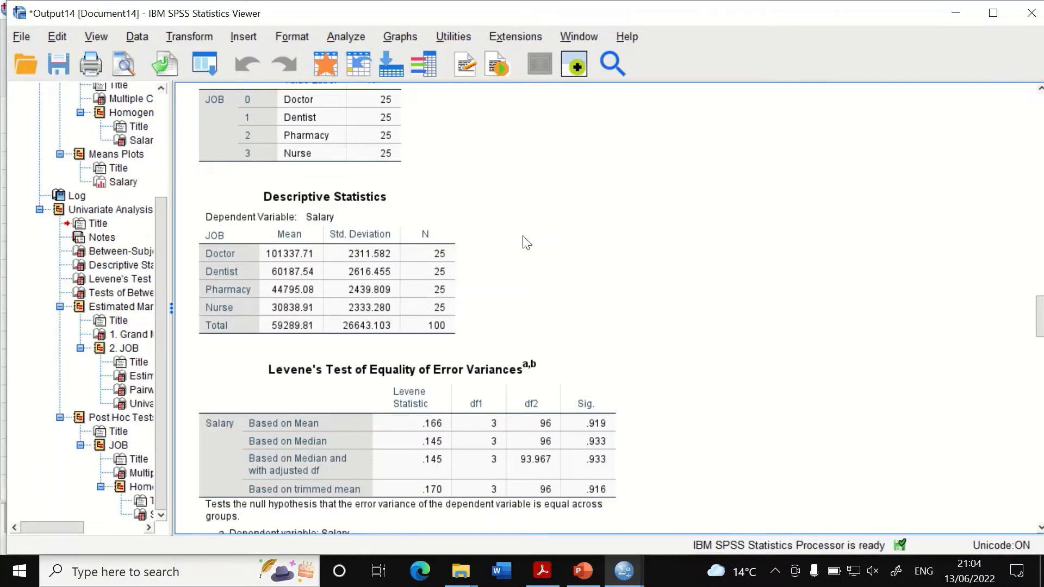
scroll(477, 315, "down", 3)
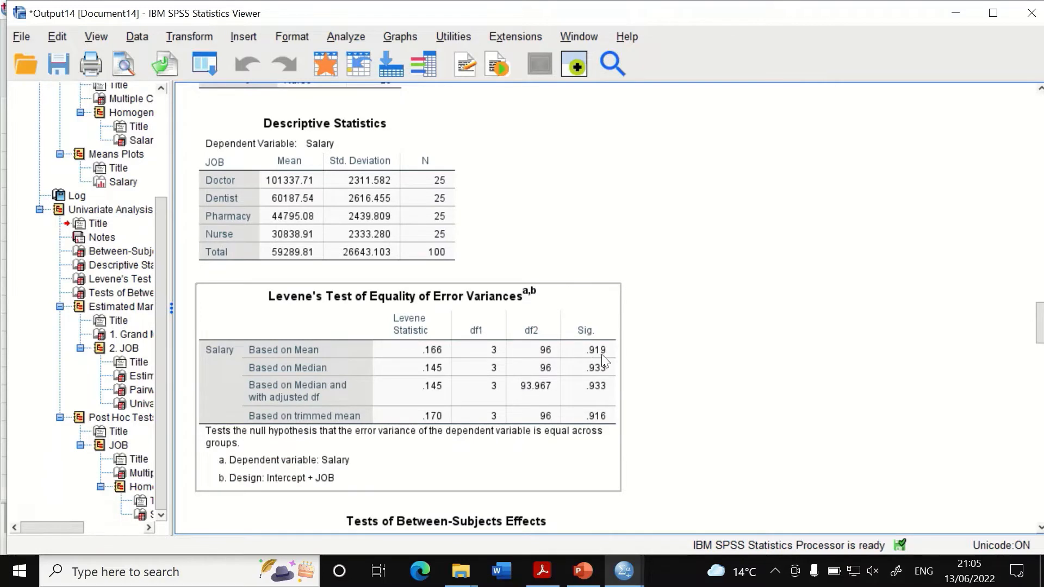
scroll(603, 359, "down", 3)
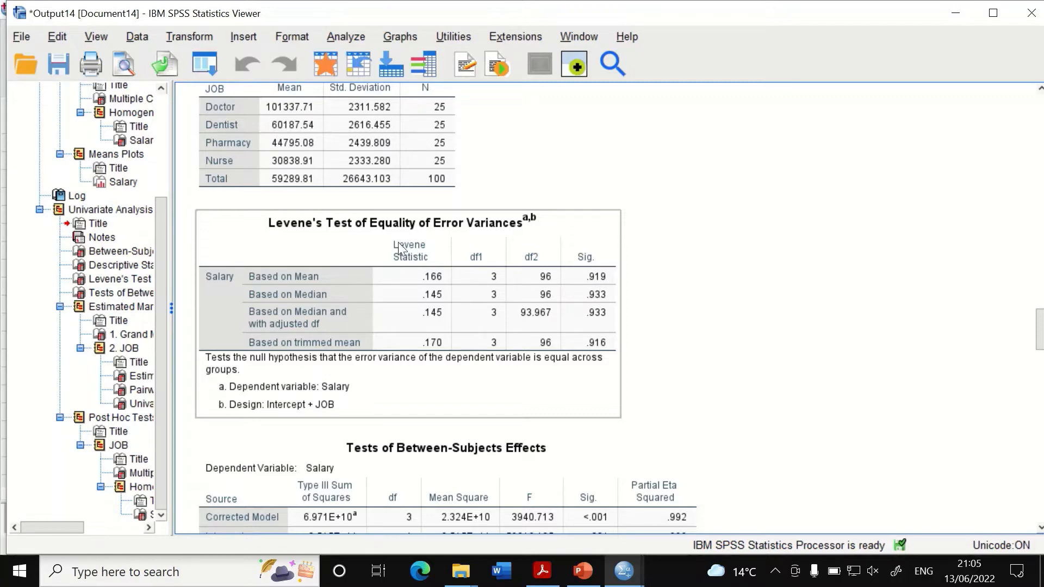
scroll(406, 245, "up", 2)
scroll(544, 261, "down", 4)
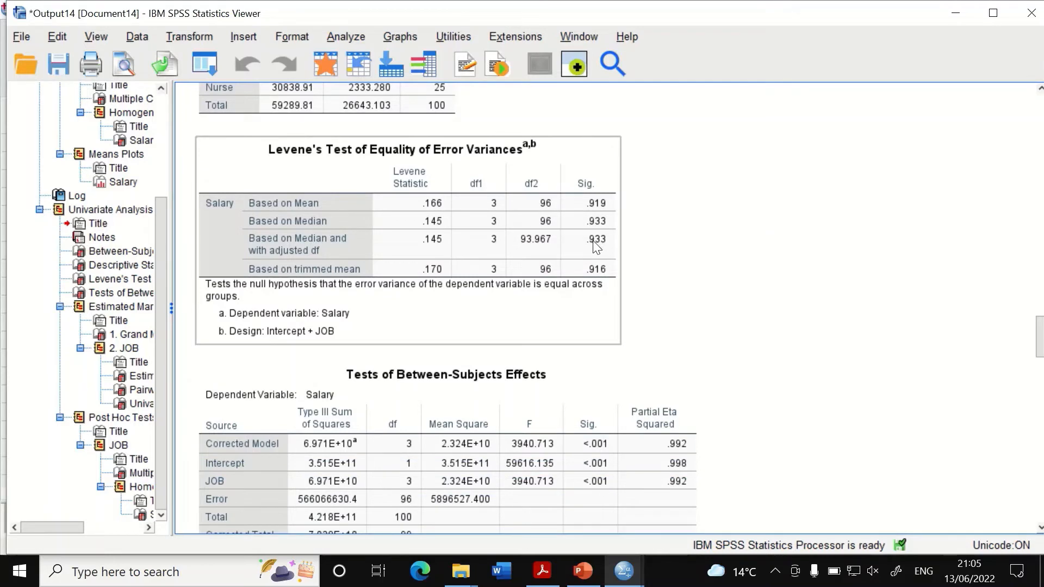
scroll(597, 247, "down", 3)
scroll(596, 247, "up", 5)
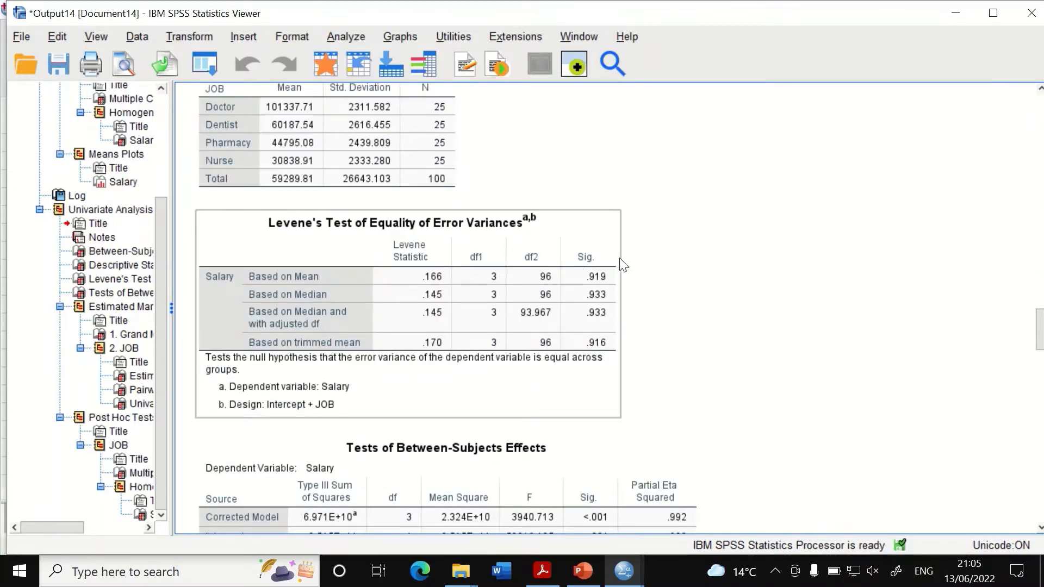
scroll(580, 320, "down", 6)
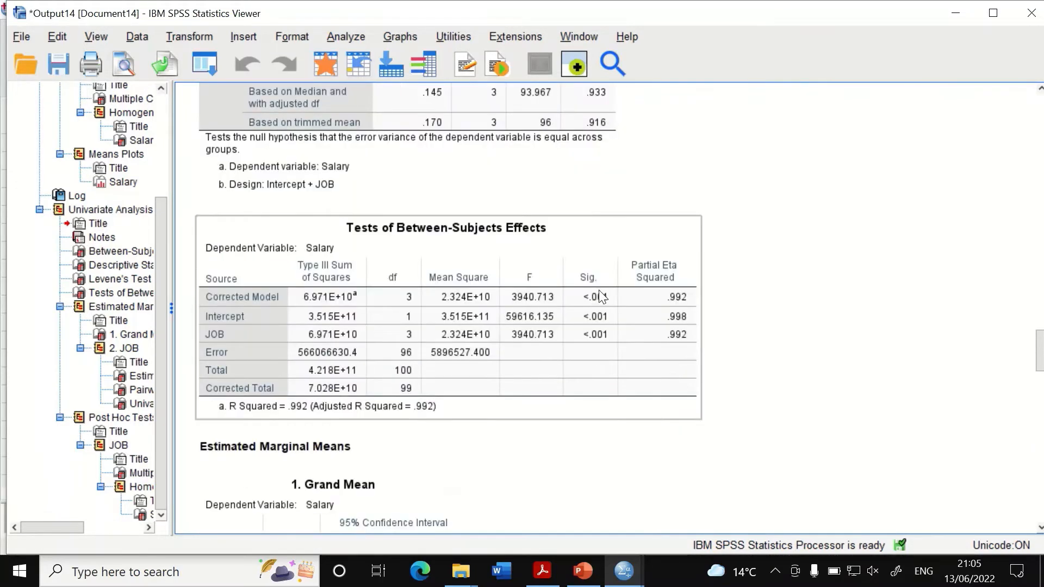
scroll(600, 296, "up", 2)
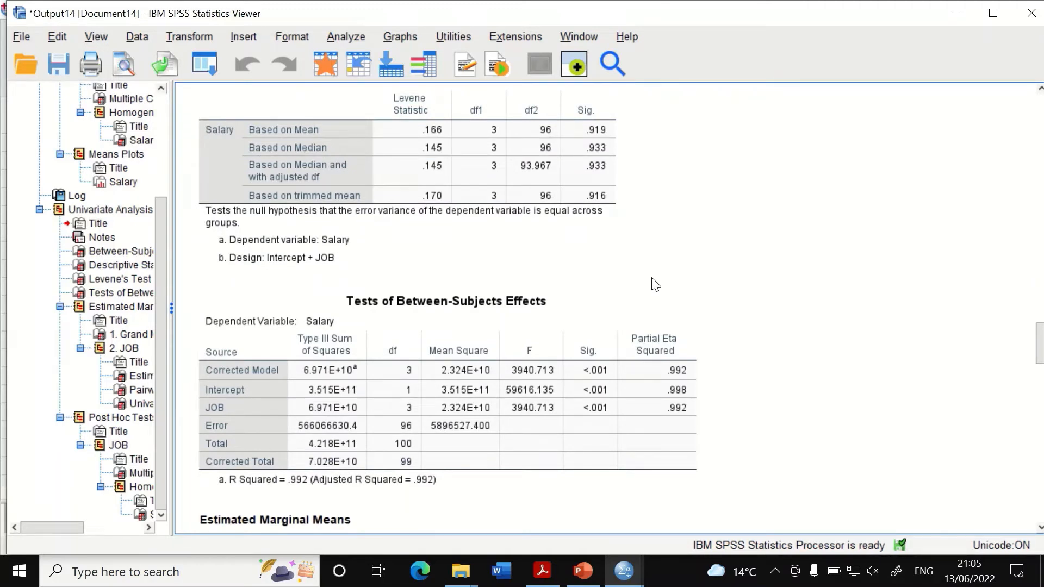
scroll(667, 287, "down", 2)
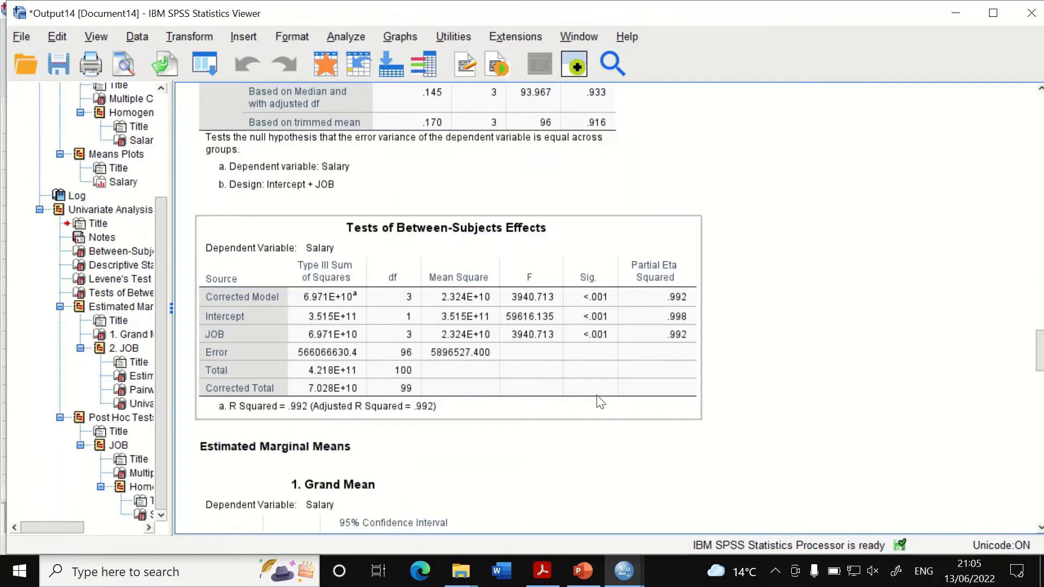
left_click(654, 244)
Review the estimated marginal means for JOB and their pairwise comparisons of Salary
scroll(686, 405, "down", 3)
scroll(689, 402, "down", 12)
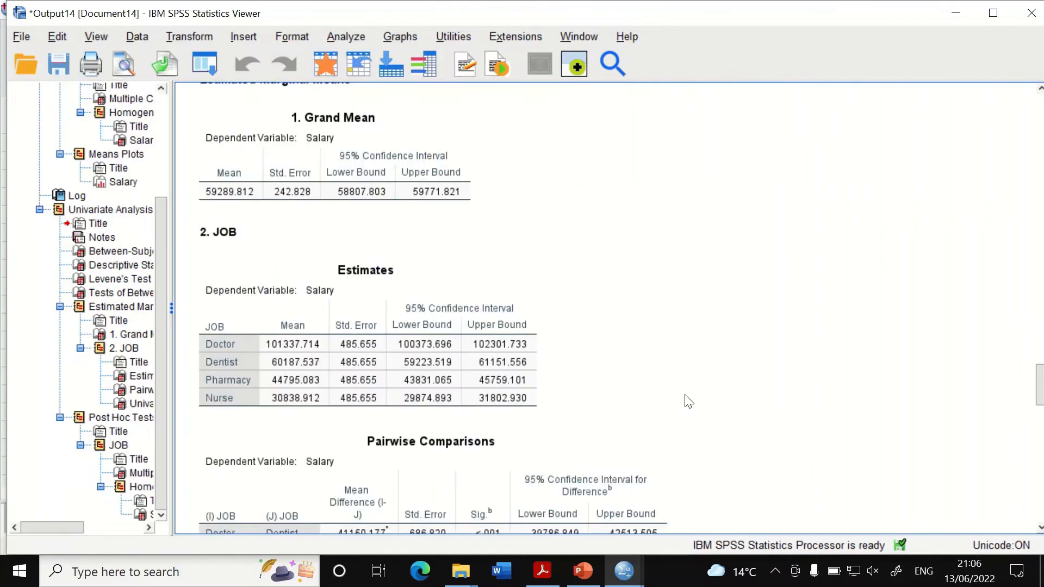
left_click(538, 394)
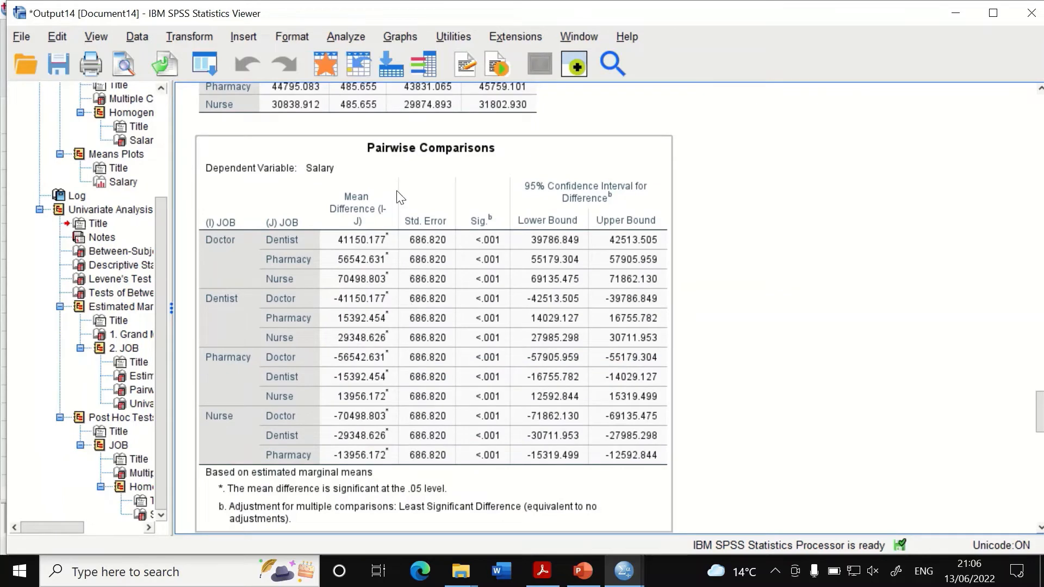
scroll(504, 207, "down", 4)
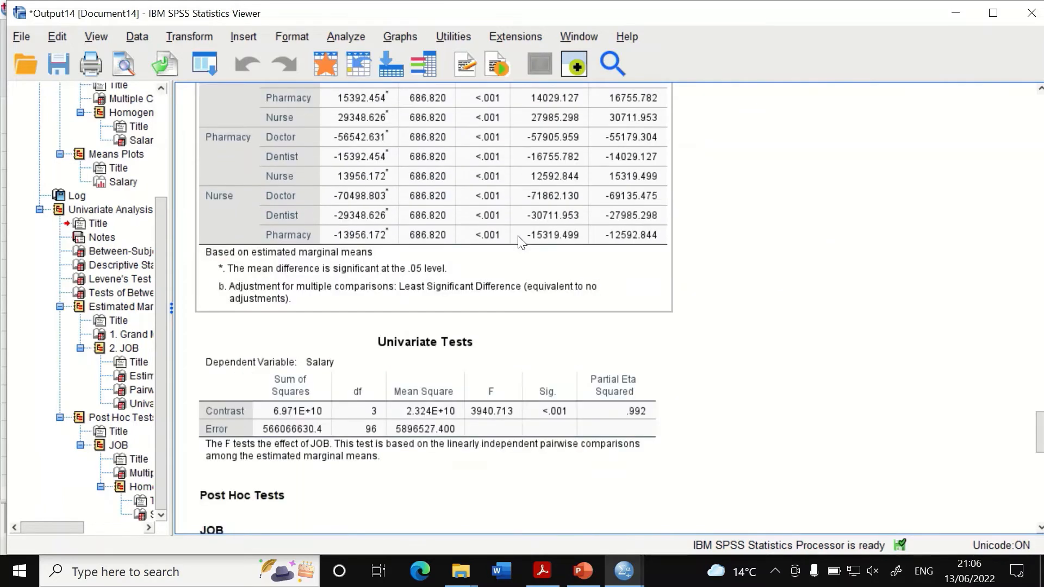
scroll(519, 241, "up", 3)
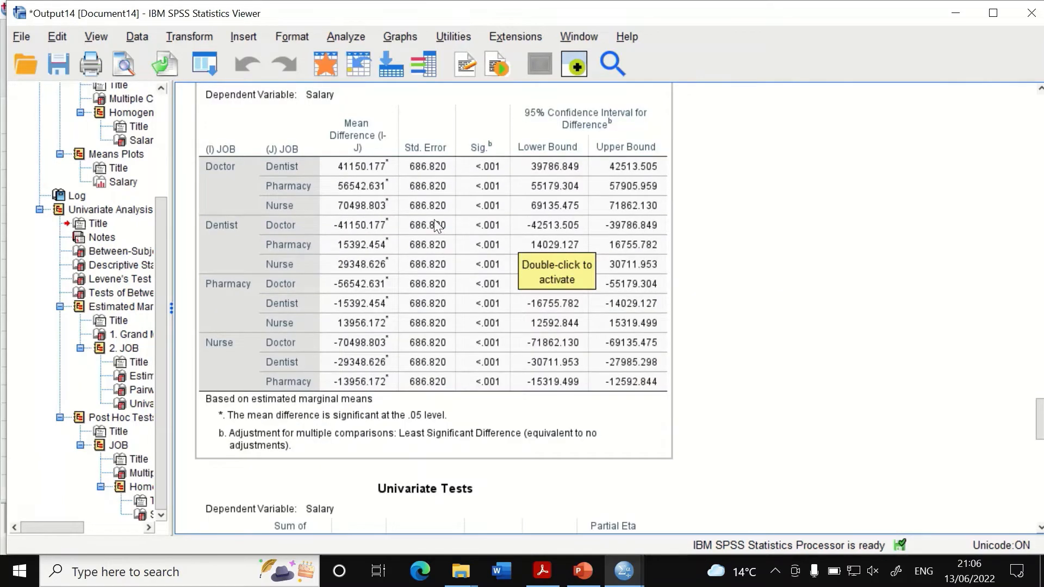
scroll(437, 226, "up", 1)
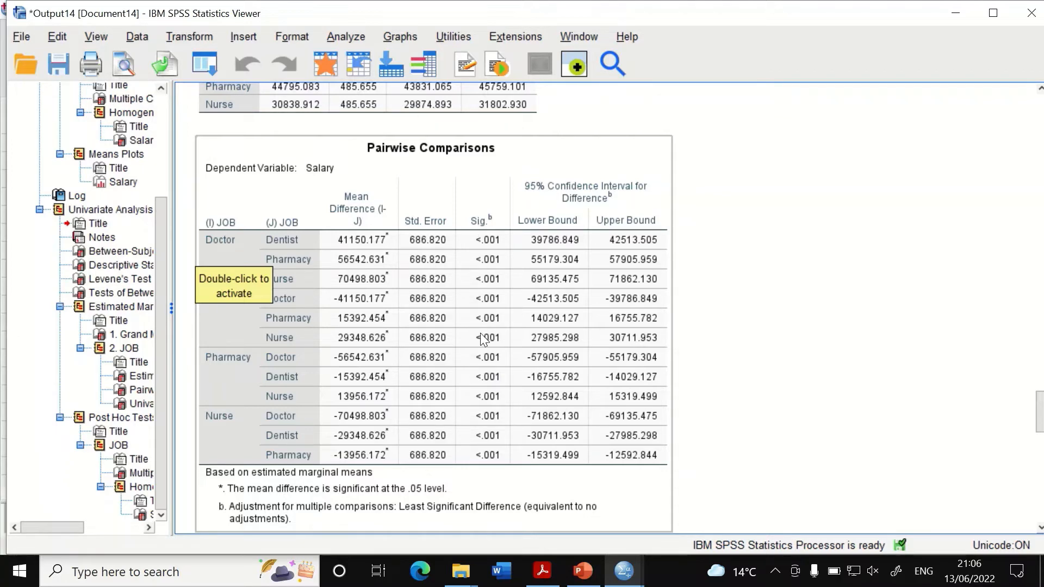
scroll(484, 335, "down", 3)
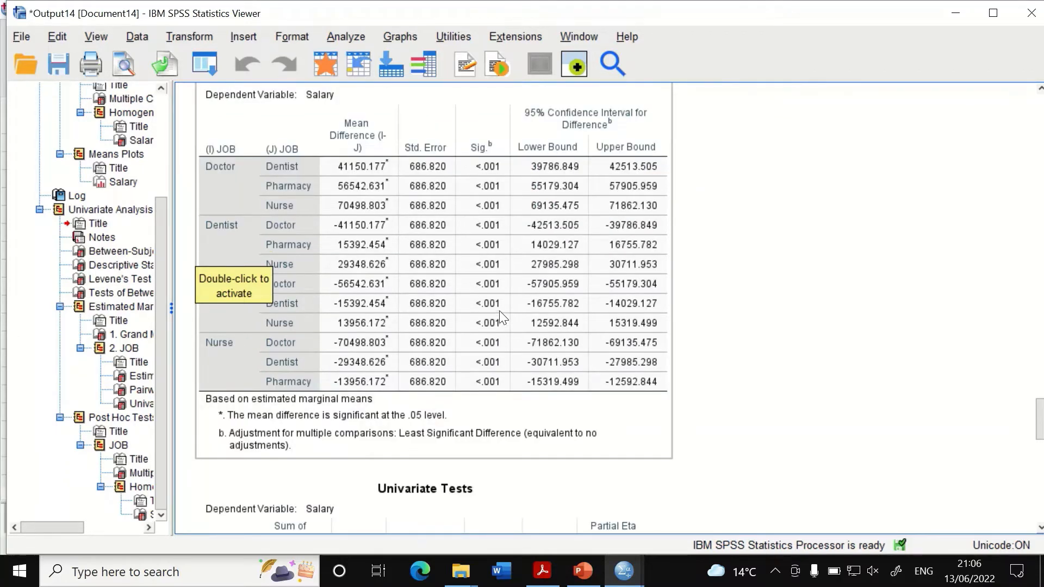
Review the Tukey HSD multiple comparisons, homogeneous subsets and univariate tests for Salary by JOB
scroll(500, 313, "down", 20)
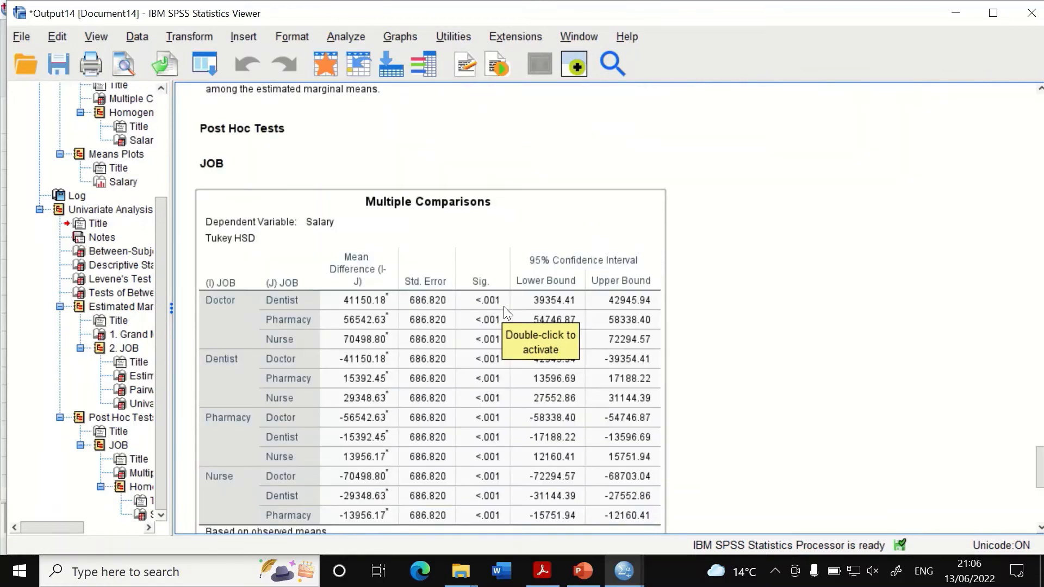
scroll(481, 295, "down", 6)
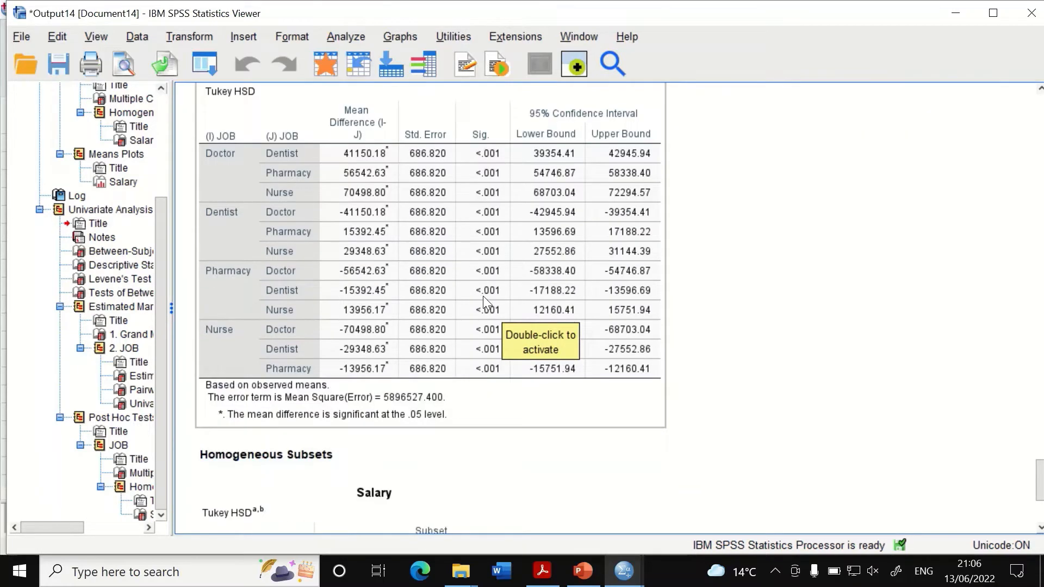
scroll(483, 296, "up", 3)
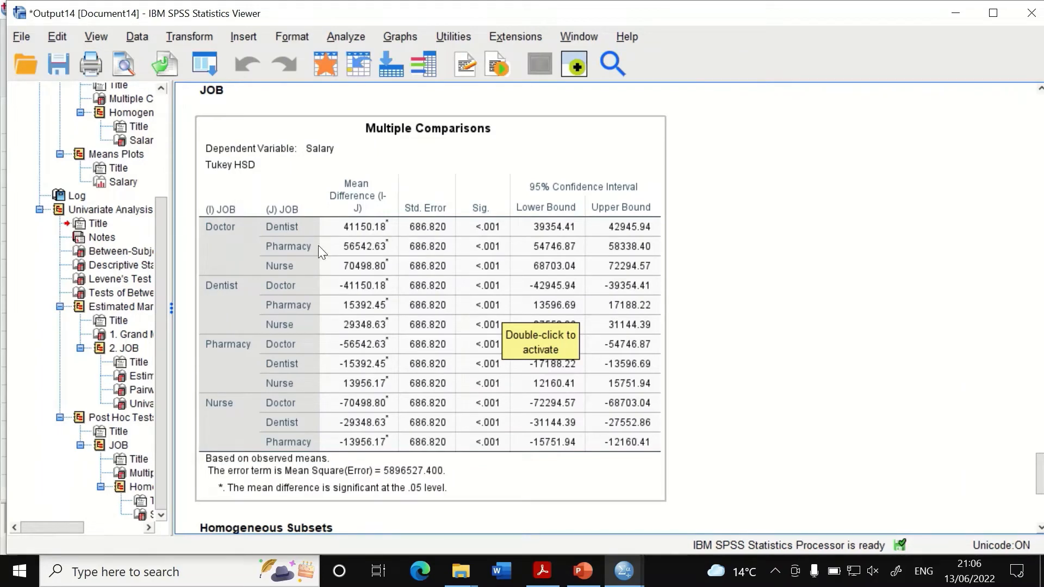
scroll(475, 262, "down", 12)
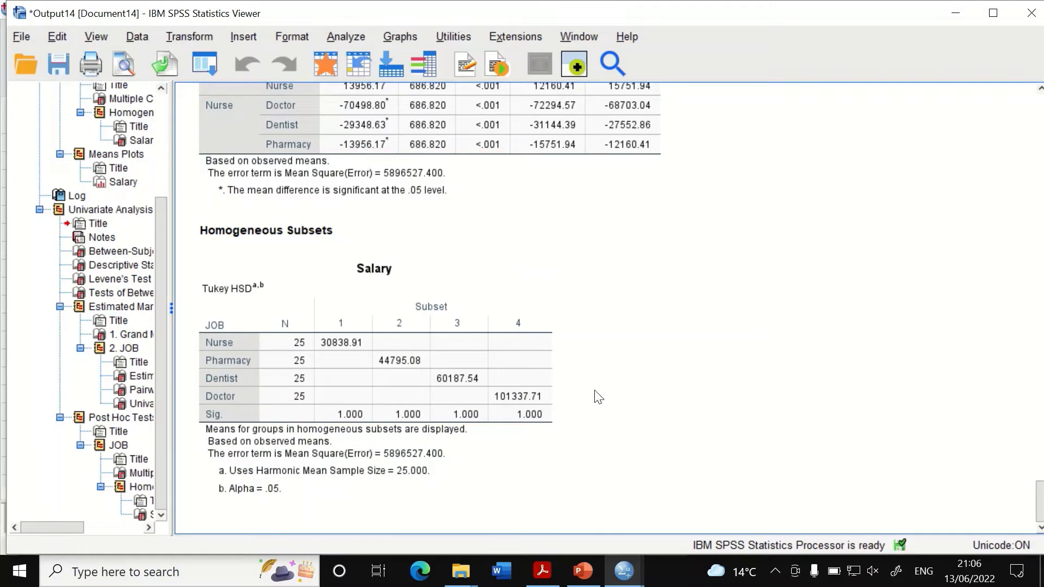
scroll(606, 391, "up", 9)
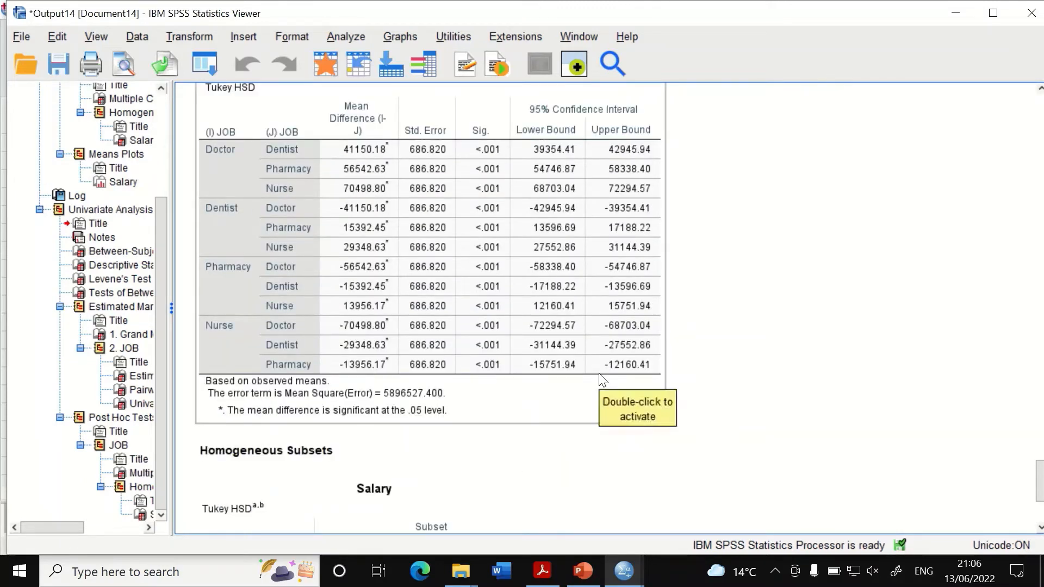
scroll(621, 326, "up", 20)
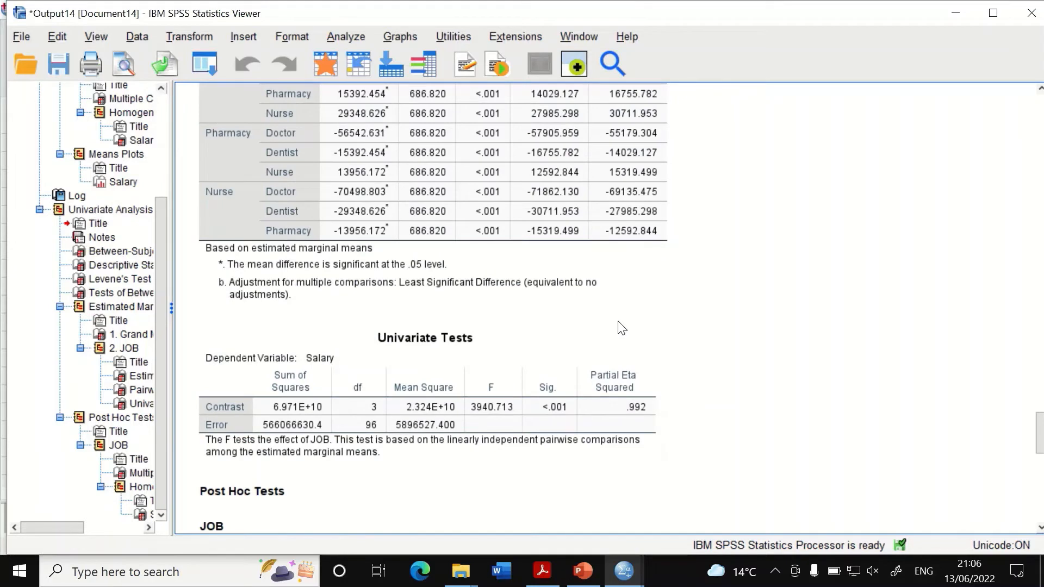
left_click(631, 332)
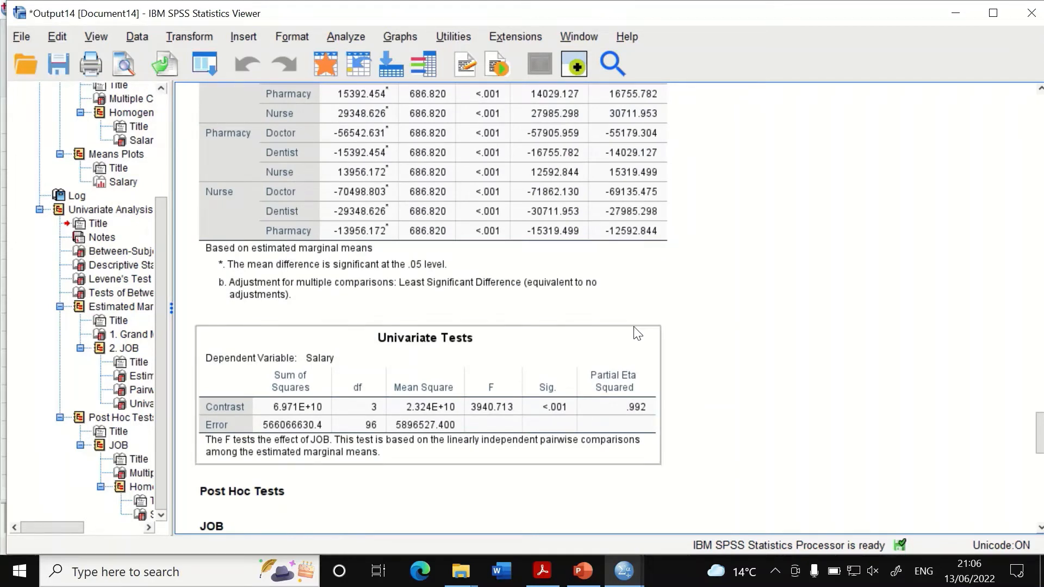
scroll(636, 329, "up", 20)
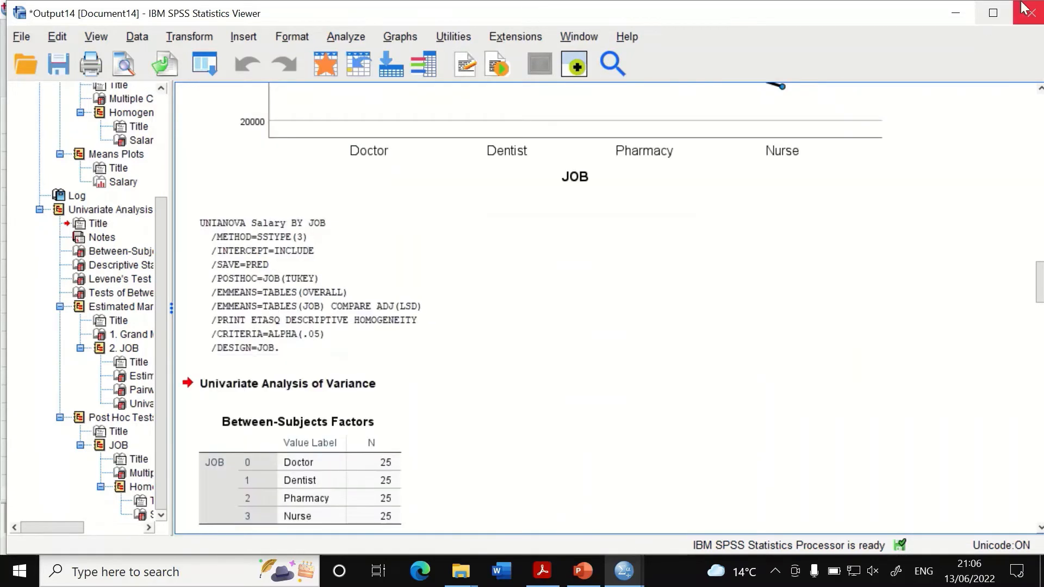
From the data editor, run a one-way ANOVA with Saving replacing Salary as the dependent variable and JOB as the factor
left_click(1025, 8)
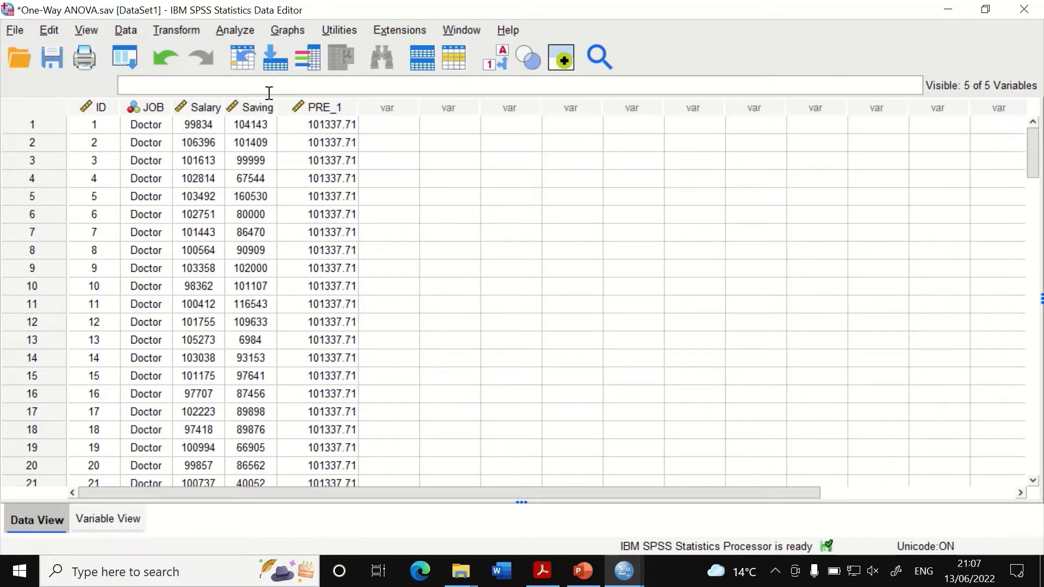
left_click(239, 30)
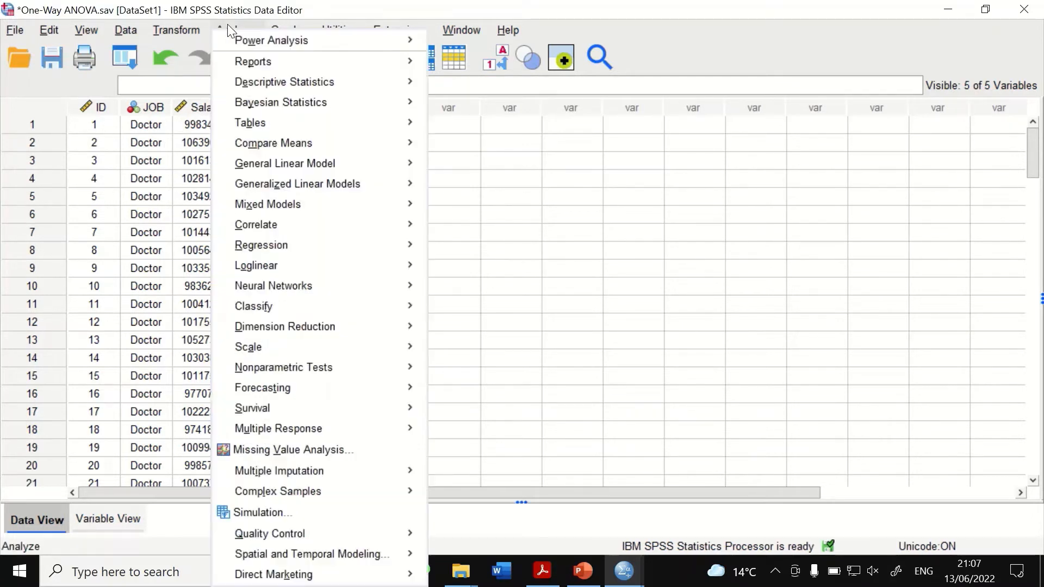
mouse_move(235, 104)
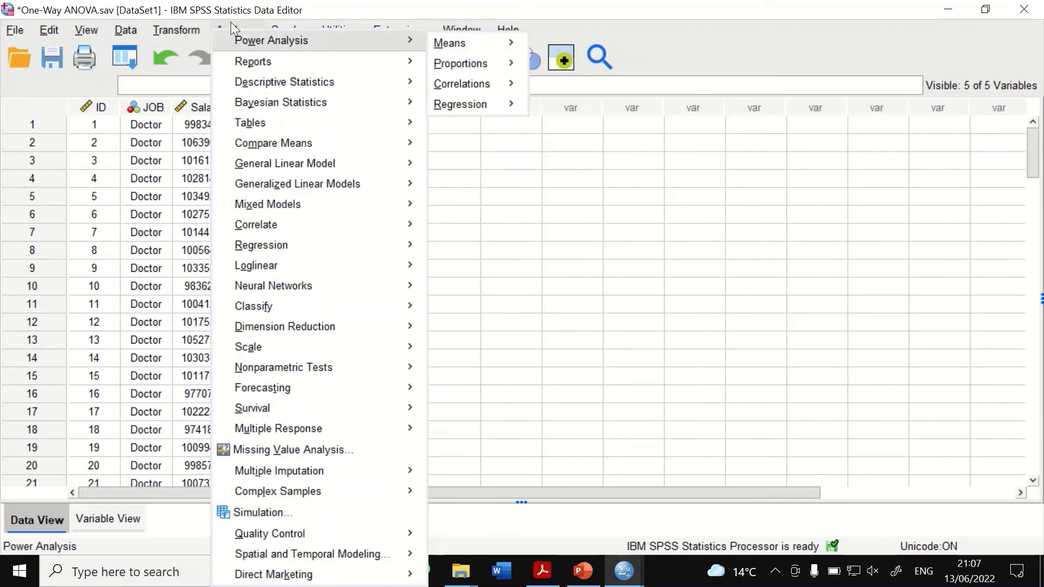
mouse_move(260, 141)
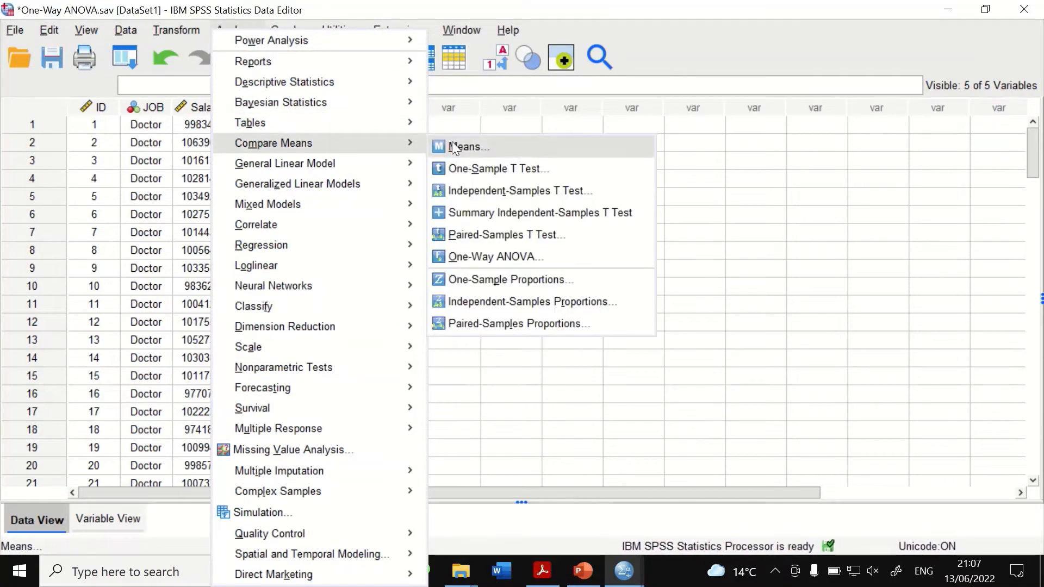
left_click(481, 256)
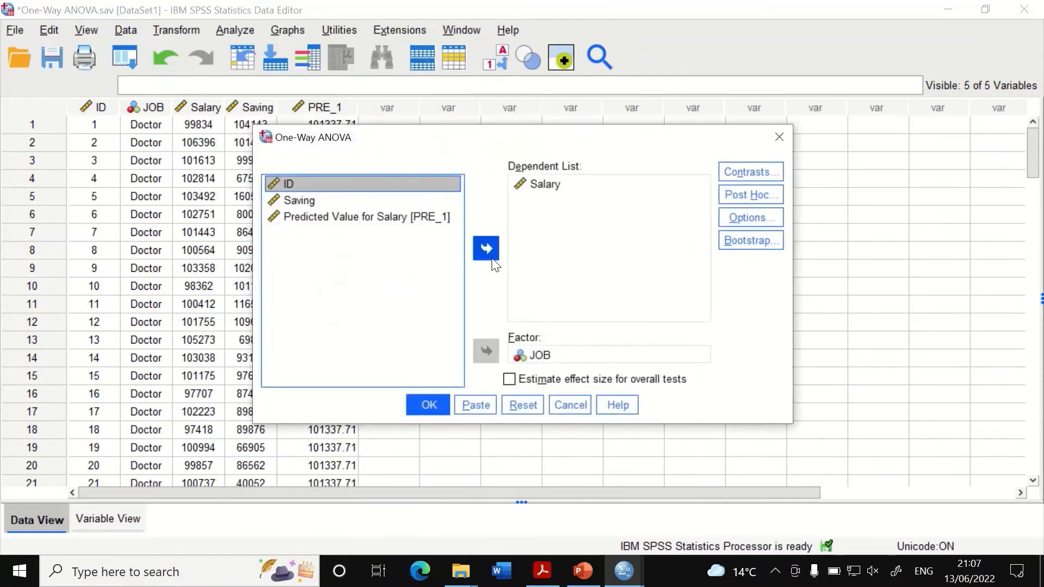
left_click(546, 185)
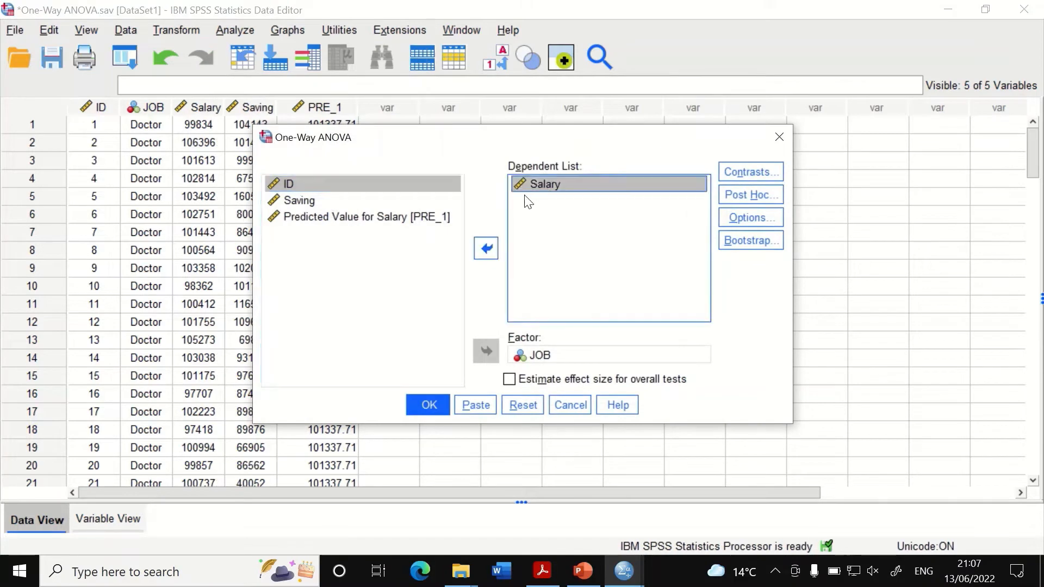
left_click(486, 249)
left_click(298, 218)
left_click(486, 248)
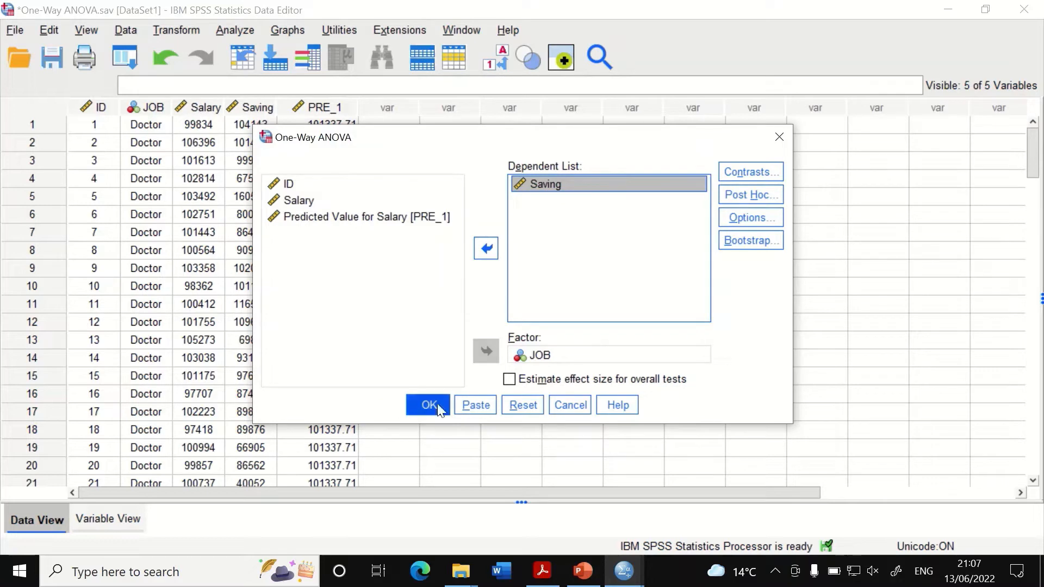
left_click(421, 405)
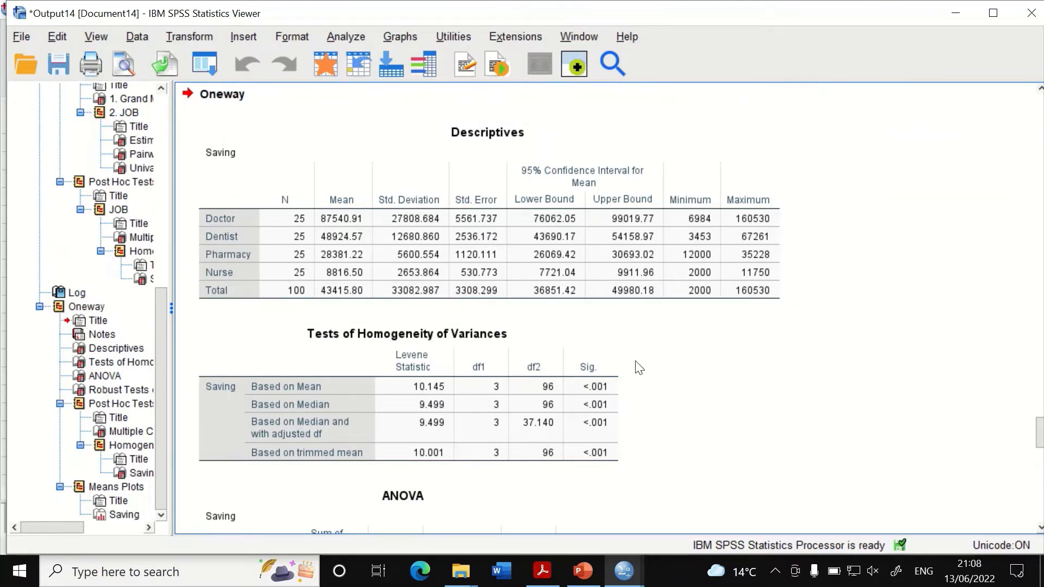
Examine the Saving one-way ANOVA output: descriptives, tests of homogeneity of variances, ANOVA table and robust tests of equality of means
scroll(633, 366, "down", 3)
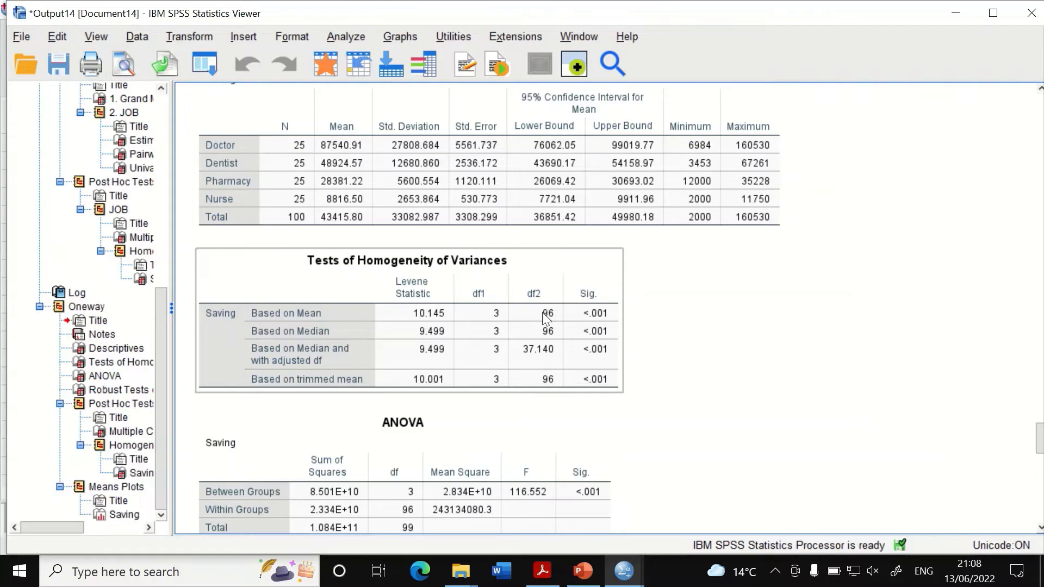
scroll(550, 324, "down", 1)
scroll(599, 318, "up", 1)
scroll(598, 318, "down", 2)
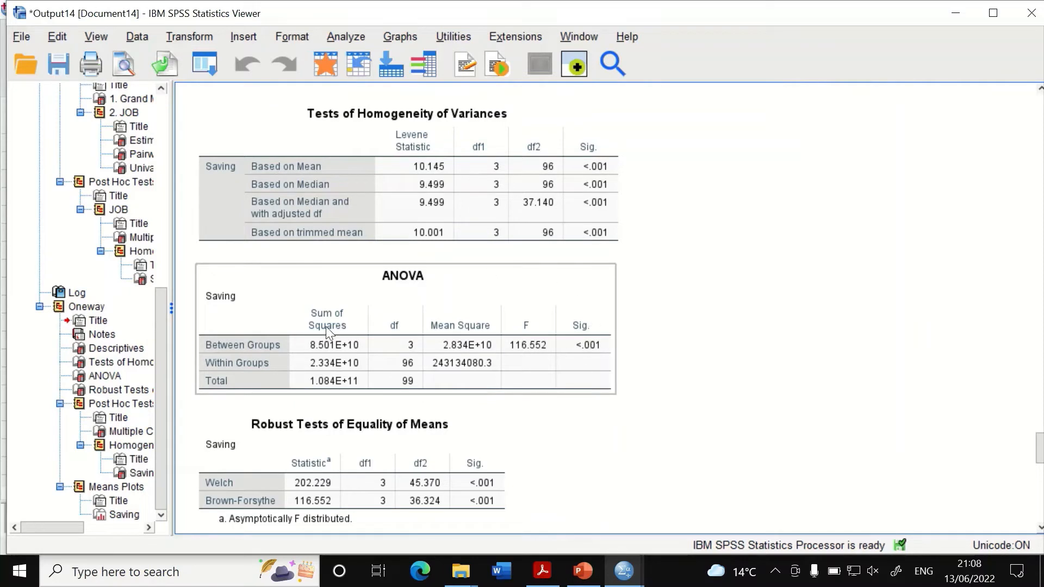
scroll(576, 350, "down", 2)
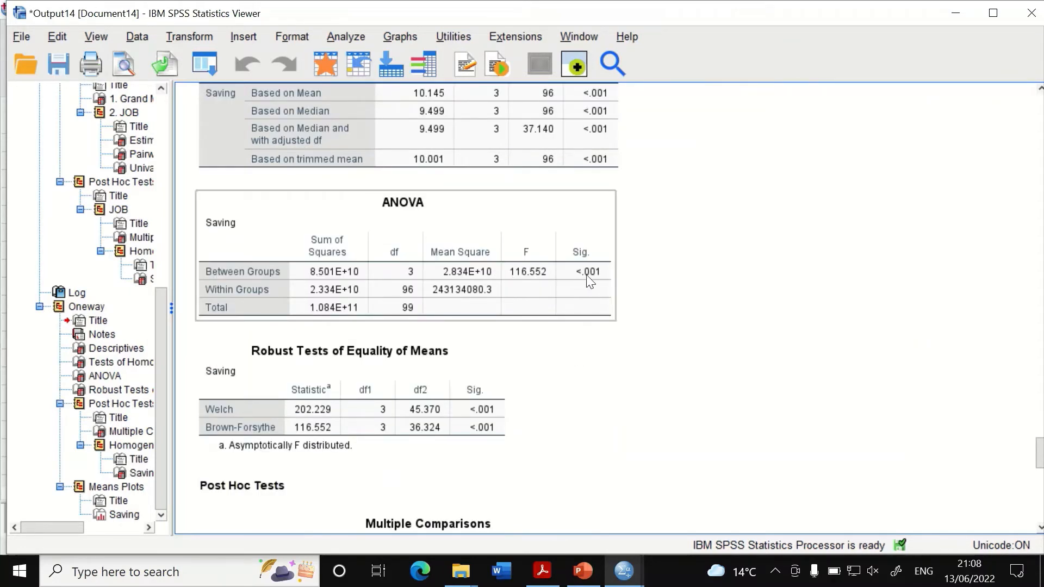
scroll(480, 370, "down", 2)
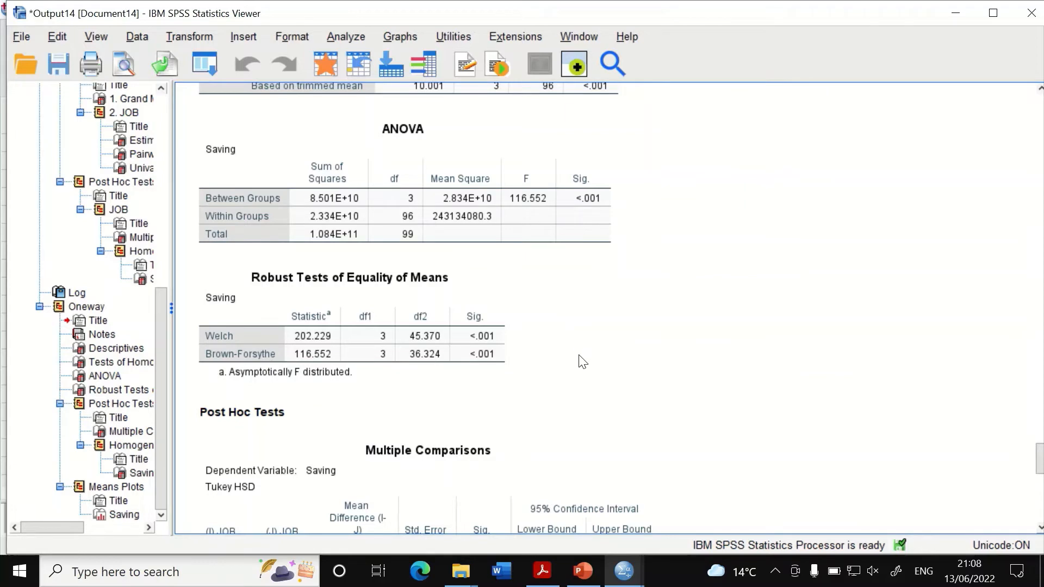
scroll(580, 364, "down", 3)
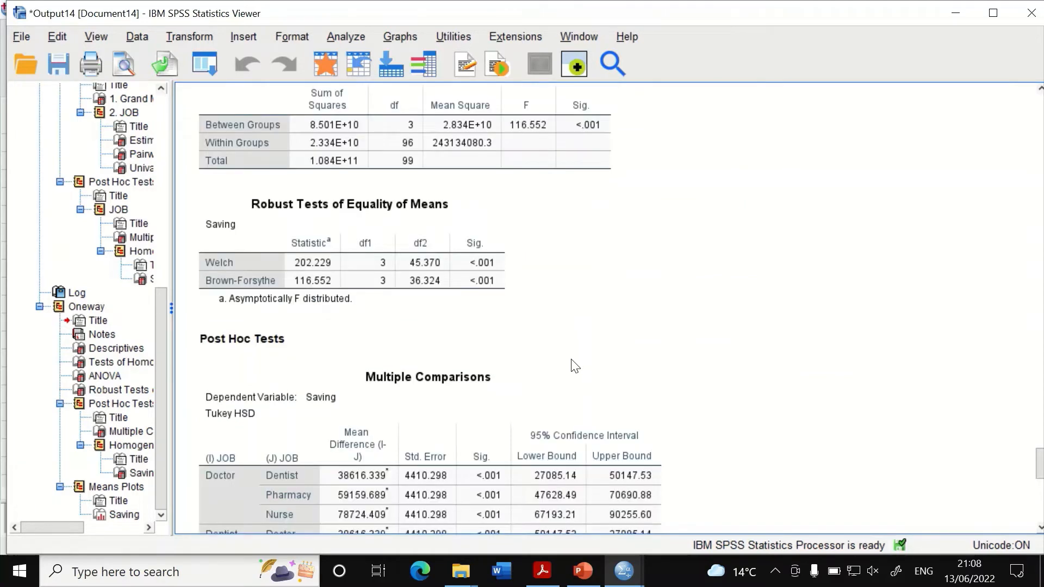
scroll(576, 366, "up", 3)
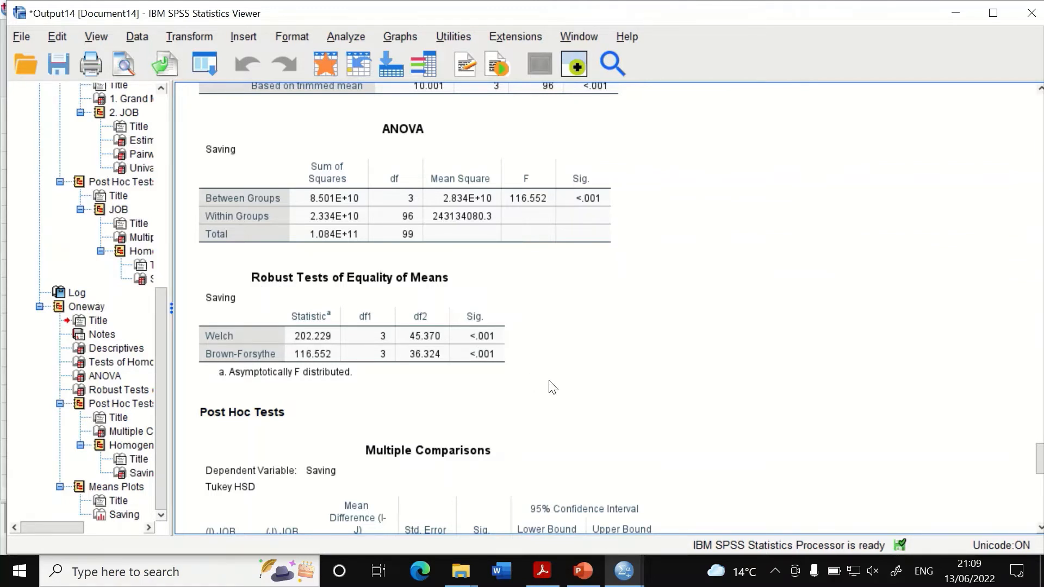
scroll(532, 355, "up", 3)
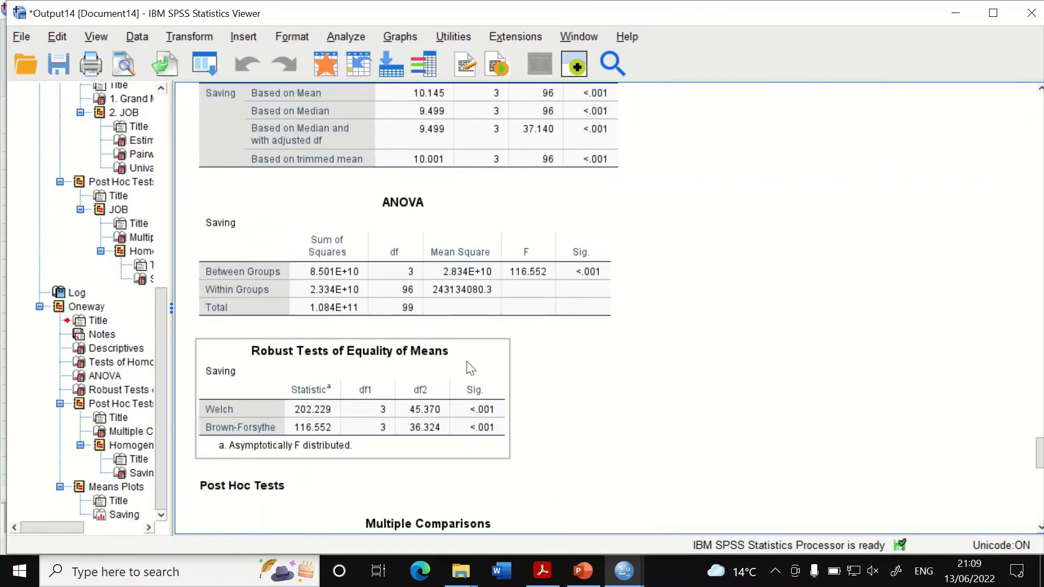
scroll(488, 305, "down", 3)
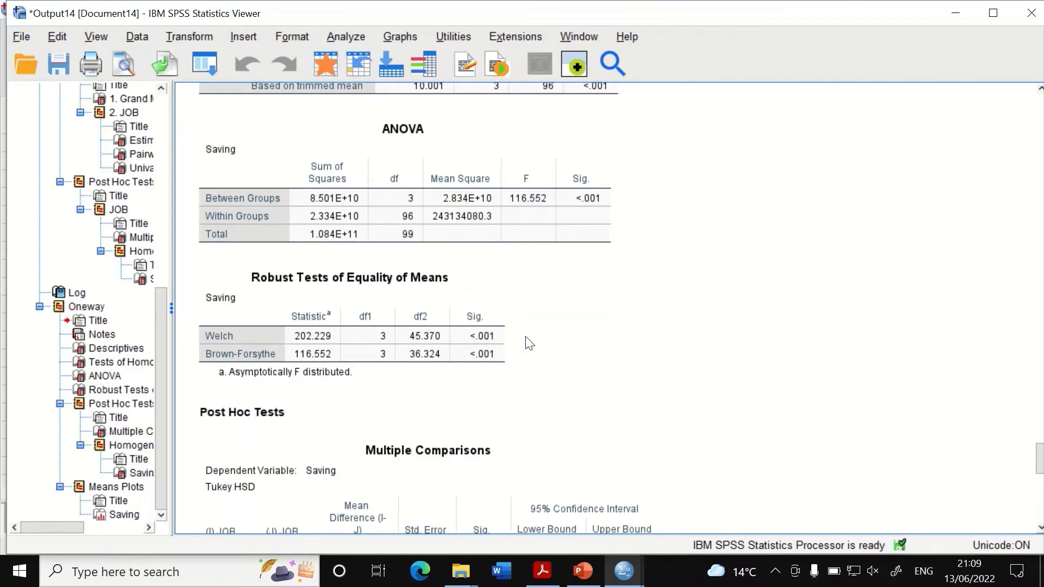
Review the Tukey HSD multiple comparisons and homogeneous subsets for Saving by JOB
scroll(525, 348, "down", 9)
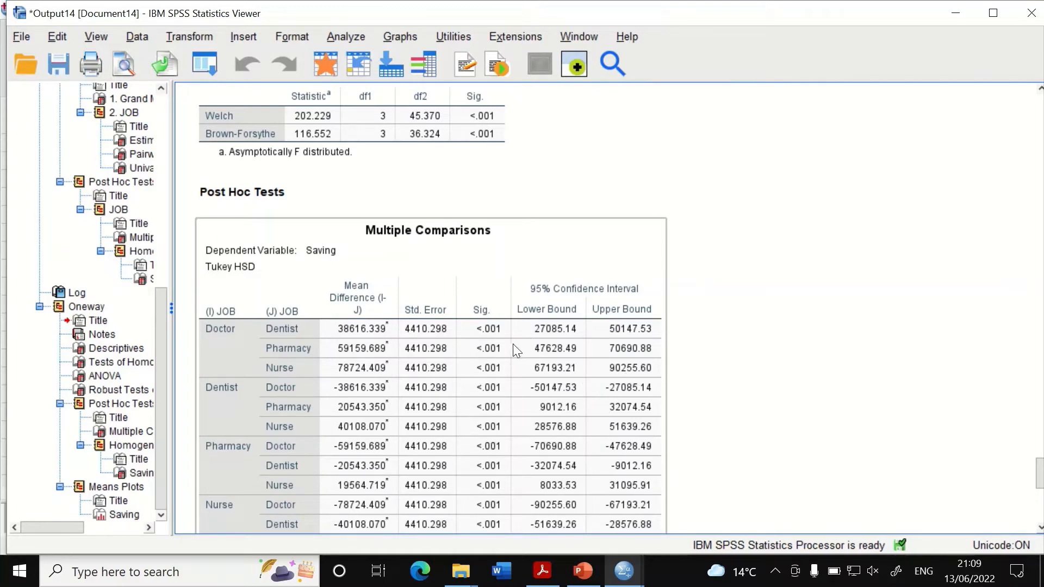
scroll(513, 344, "up", 3)
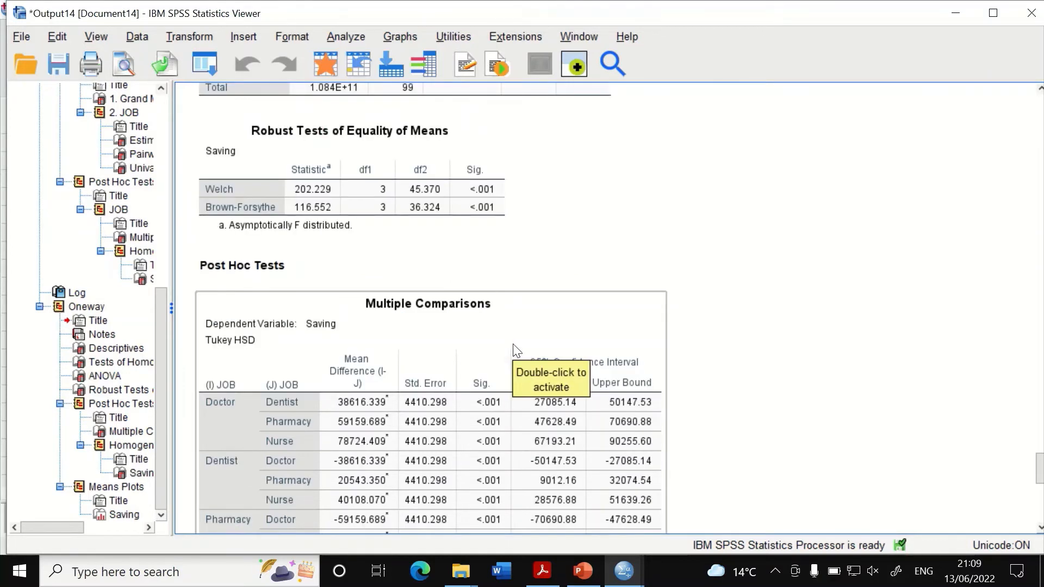
scroll(513, 345, "down", 13)
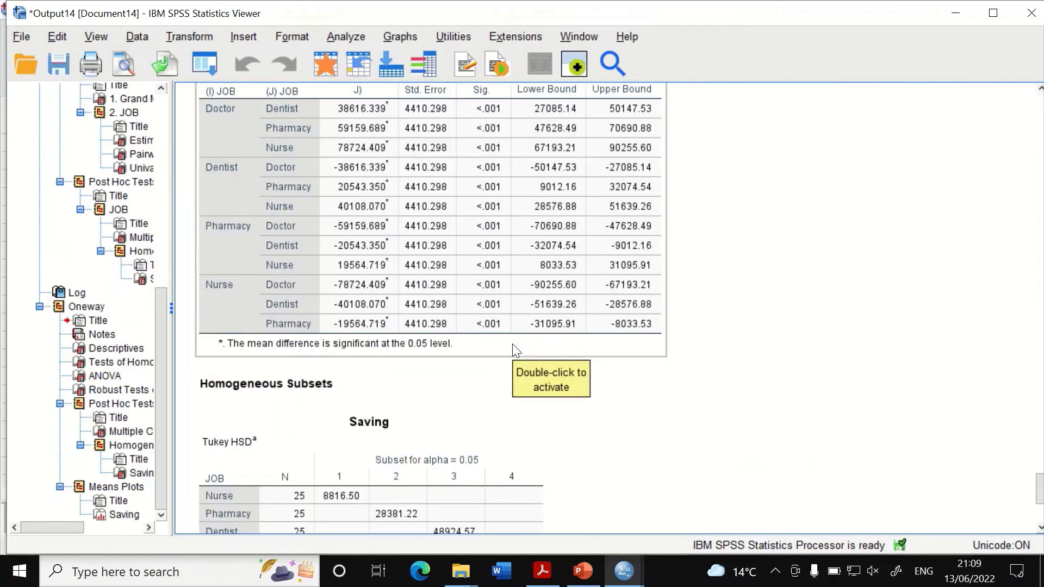
scroll(514, 345, "down", 2)
scroll(513, 348, "up", 18)
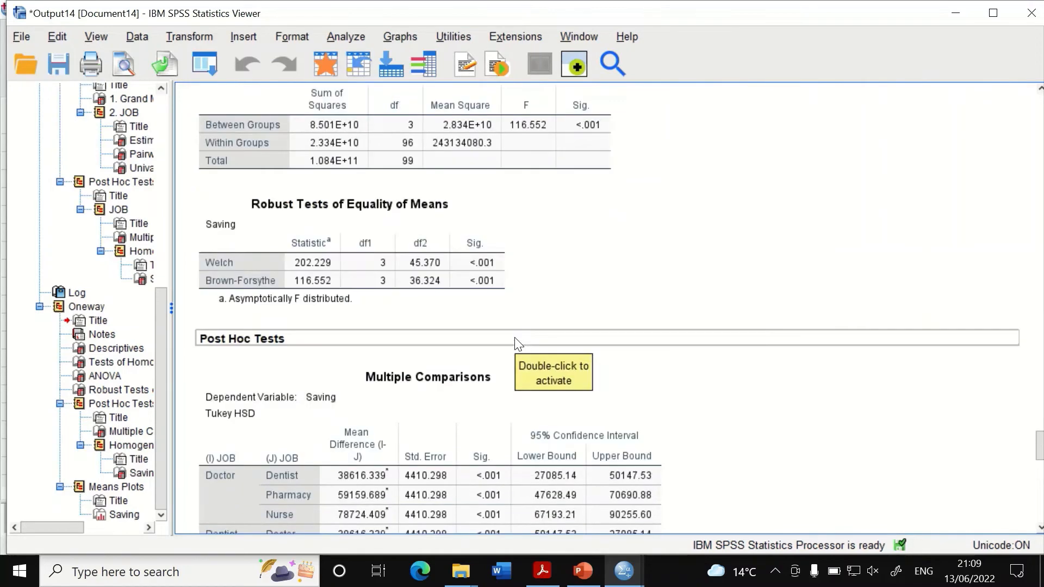
Rerun the one-way ANOVA of Saving by JOB with the Games-Howell post hoc test instead of Tukey
left_click(206, 63)
left_click(210, 94)
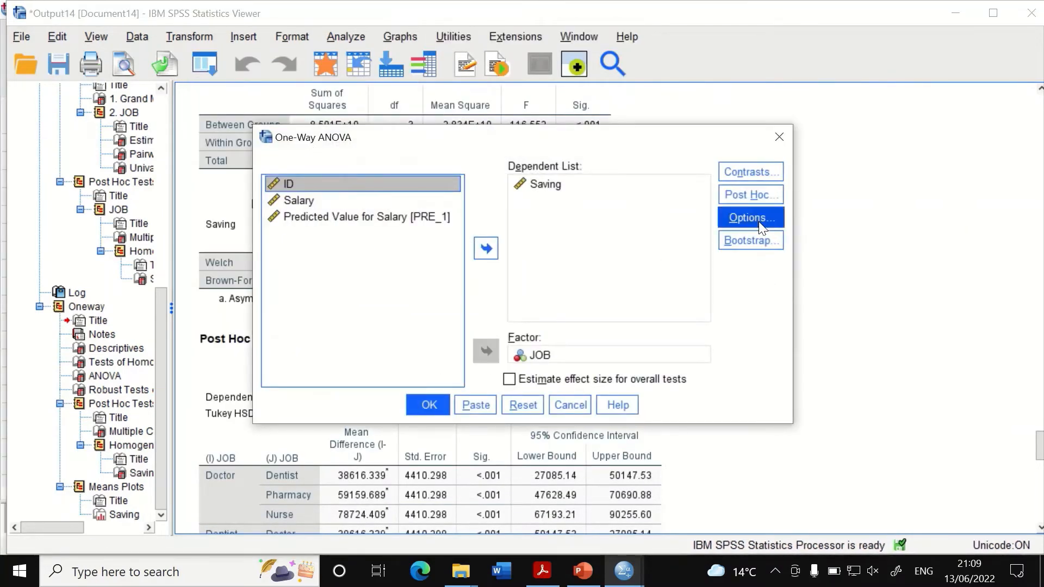
left_click(753, 196)
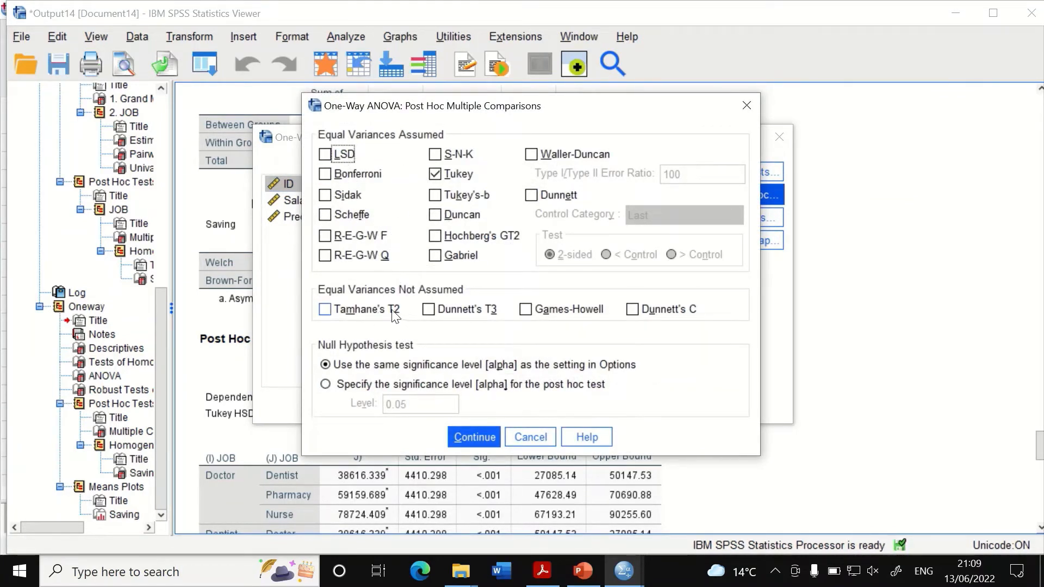
left_click(434, 175)
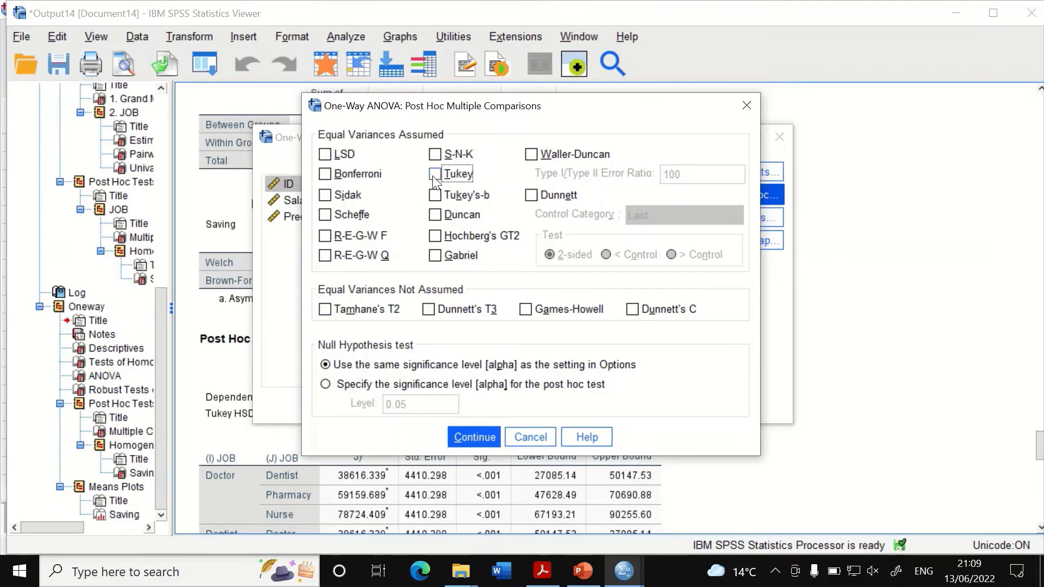
left_click(526, 310)
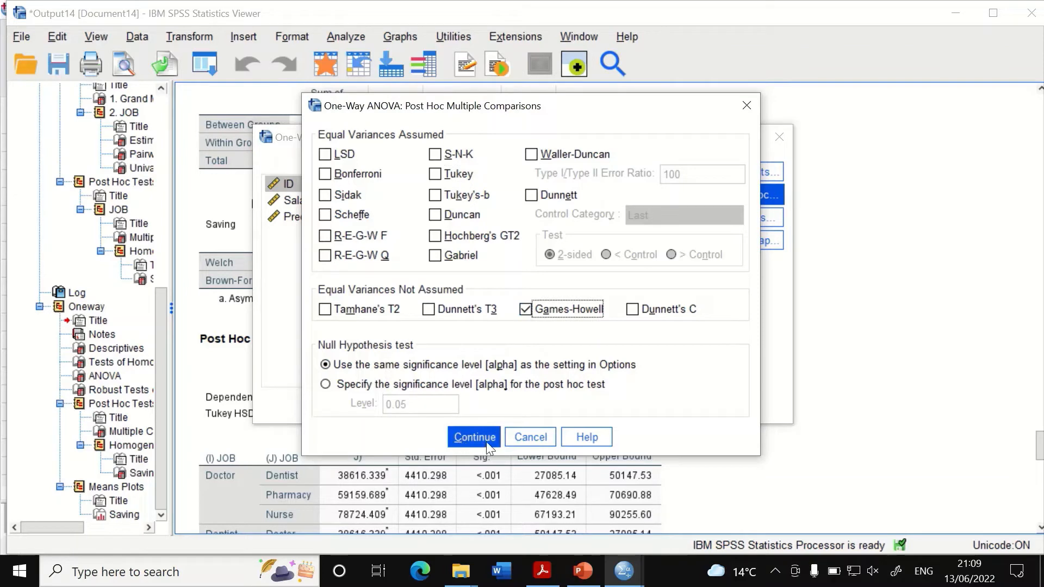
left_click(468, 438)
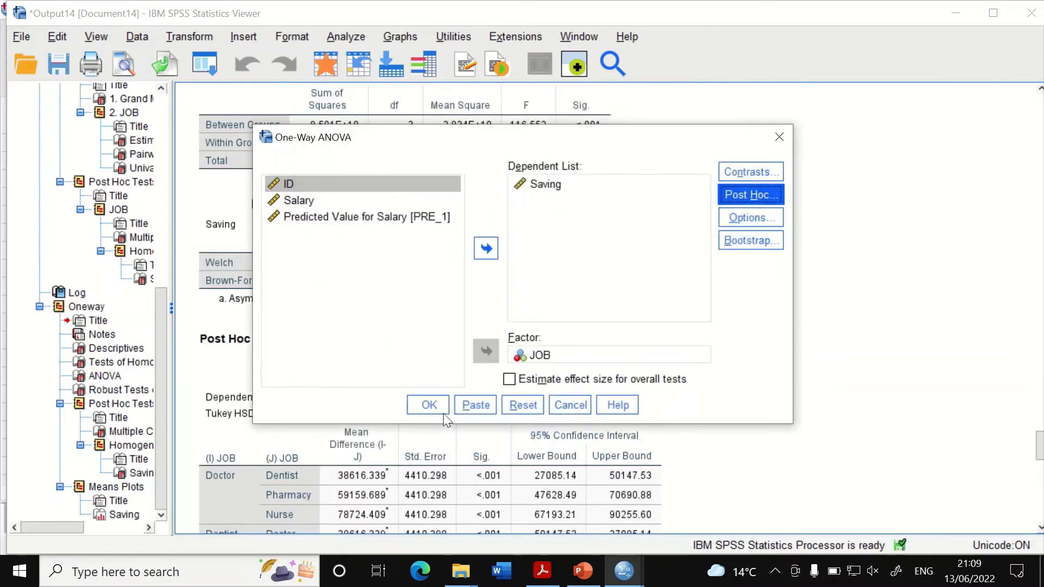
left_click(433, 400)
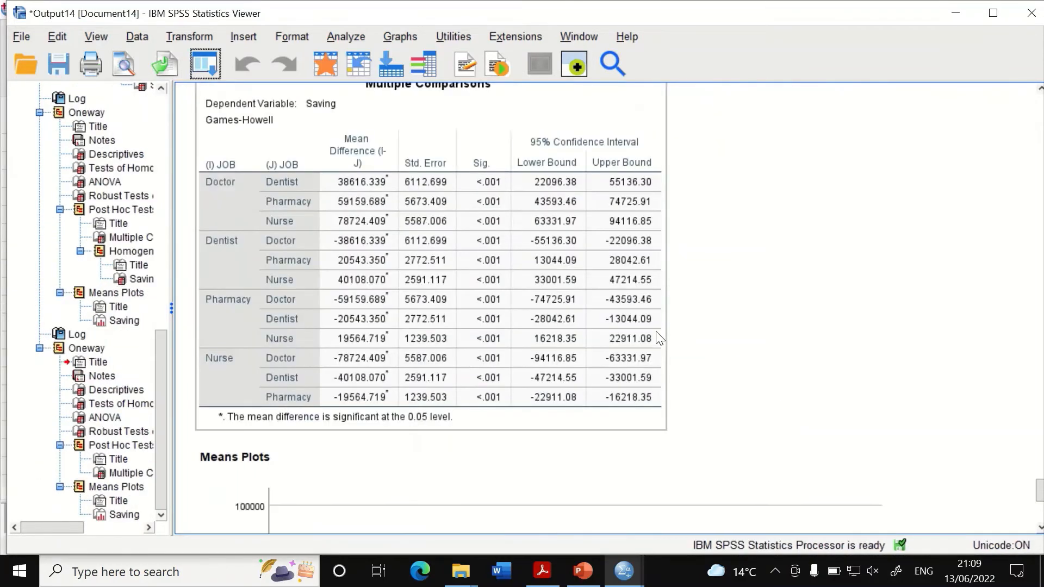
Review the Games-Howell multiple comparisons, the means plot of Saving by JOB, and the homogeneity and ANOVA tables
scroll(652, 340, "up", 5)
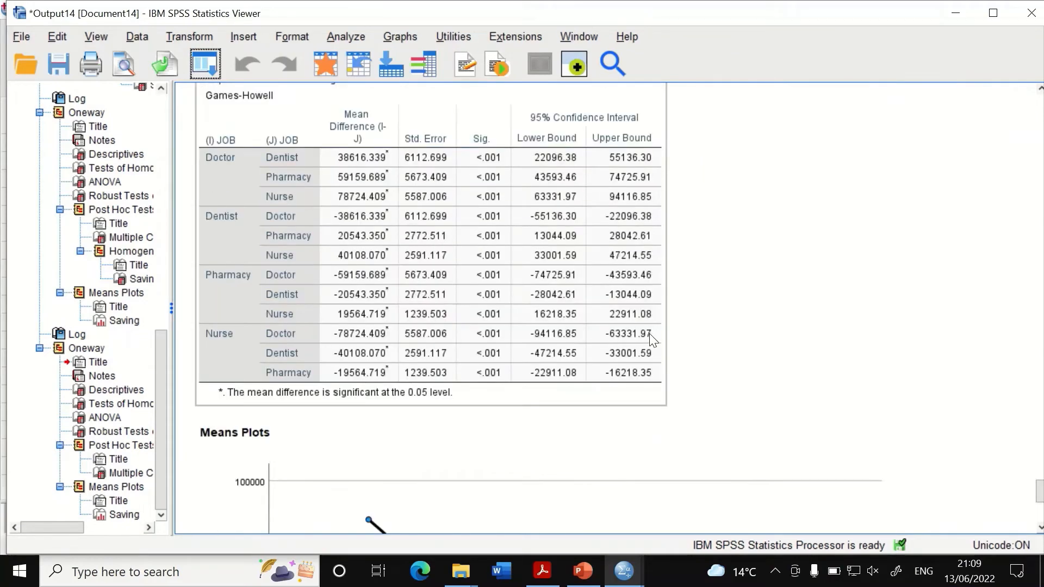
scroll(651, 329, "up", 3)
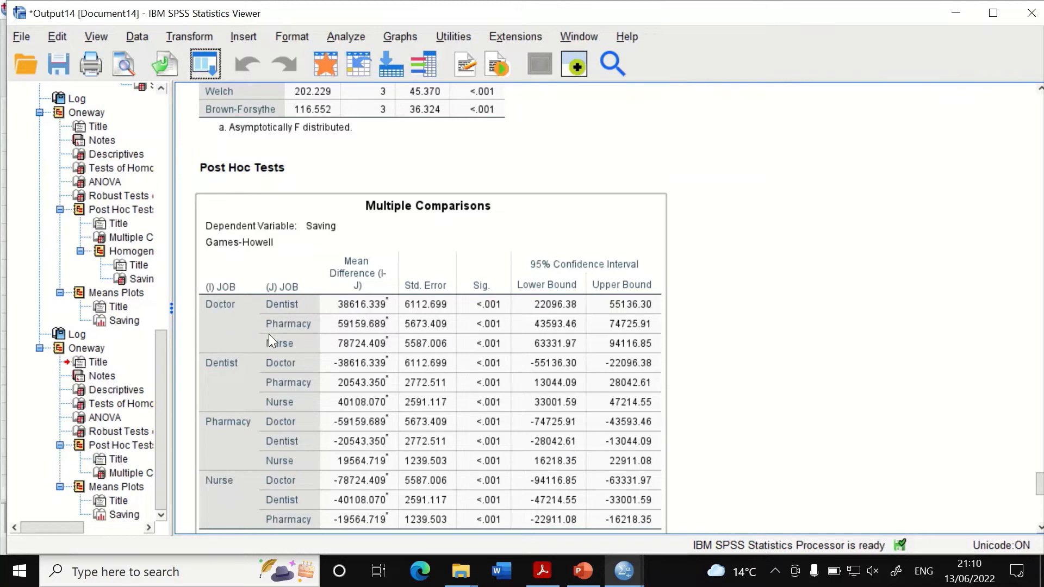
scroll(489, 332, "down", 4)
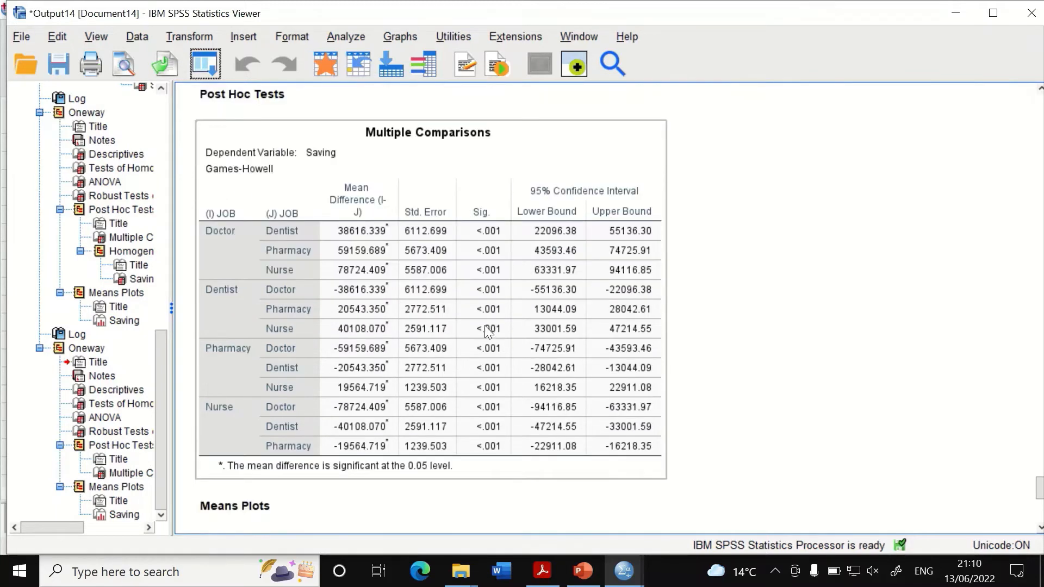
scroll(484, 334, "down", 5)
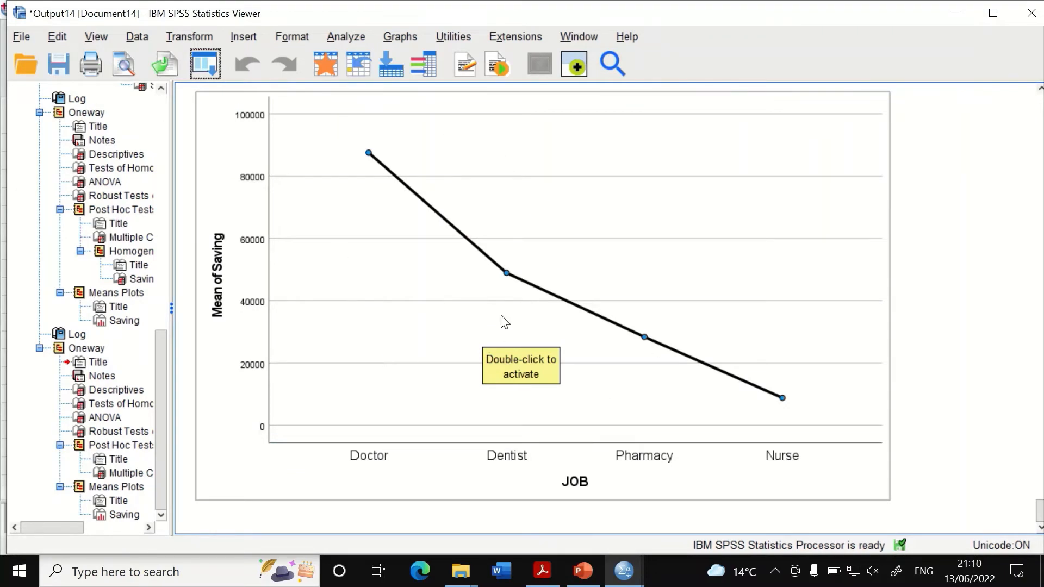
scroll(505, 317, "up", 4)
scroll(504, 316, "down", 4)
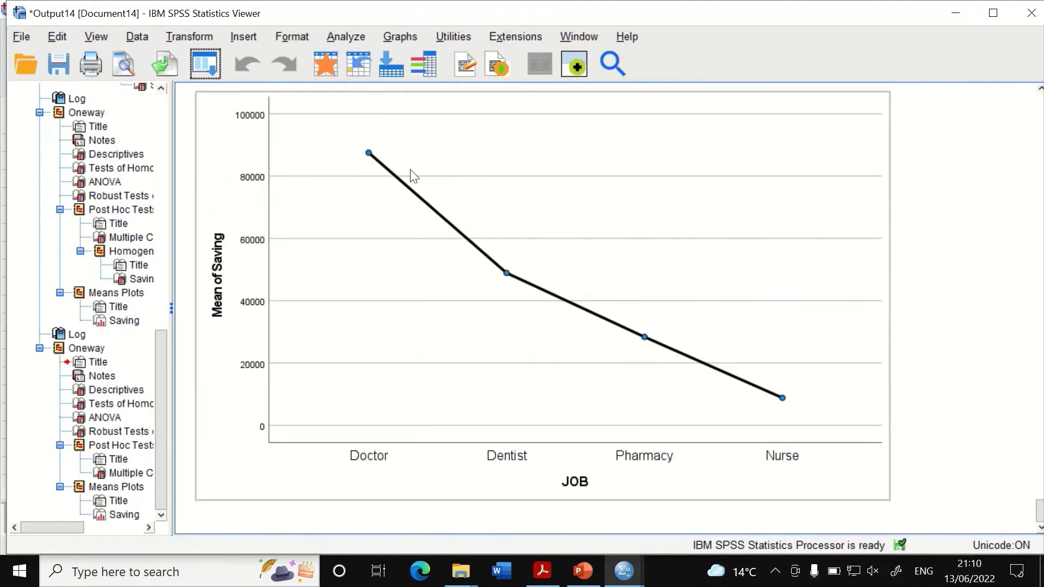
scroll(375, 209, "up", 4)
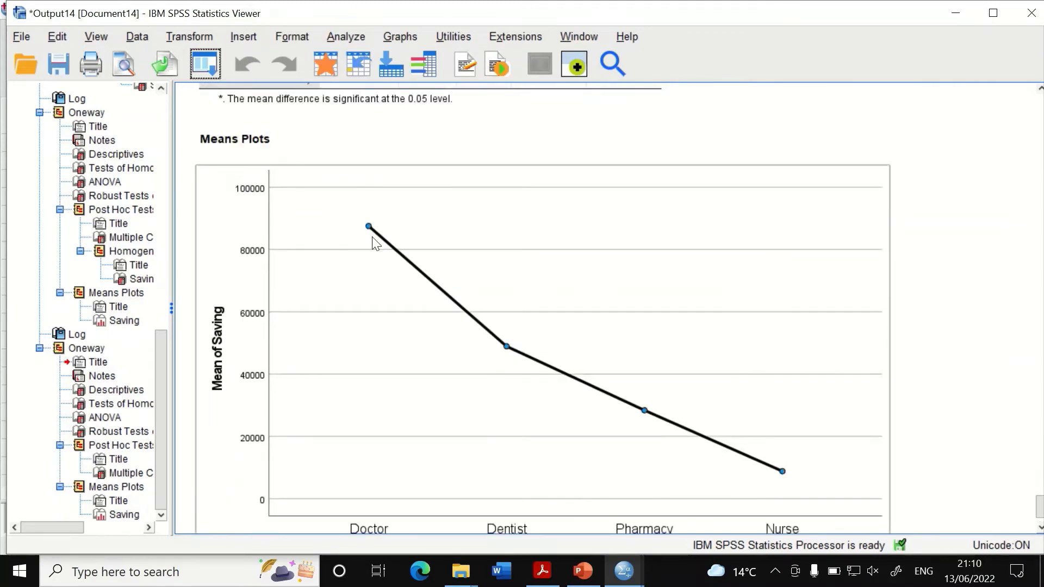
scroll(374, 267, "down", 4)
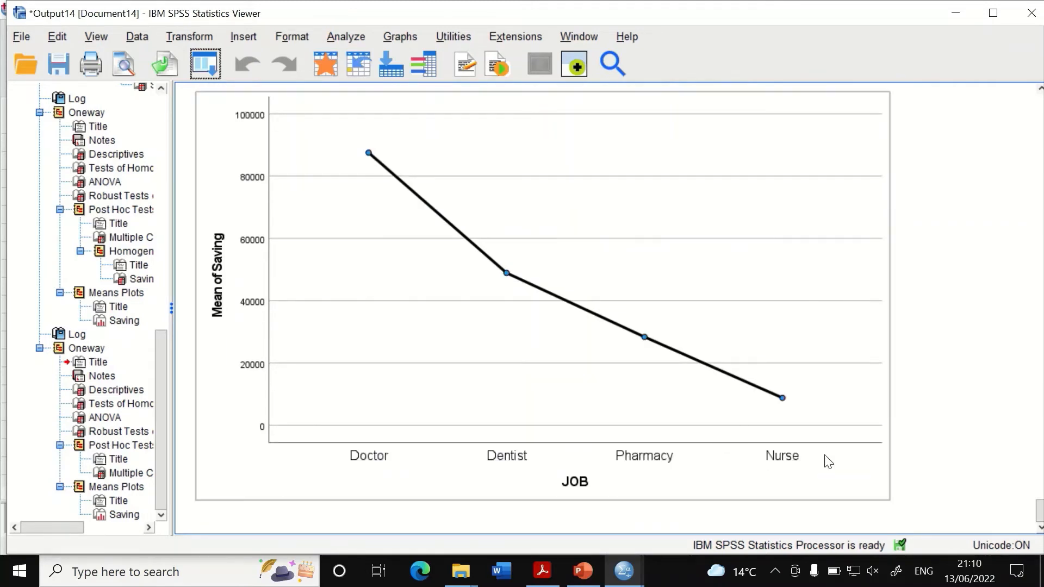
scroll(804, 426, "up", 10)
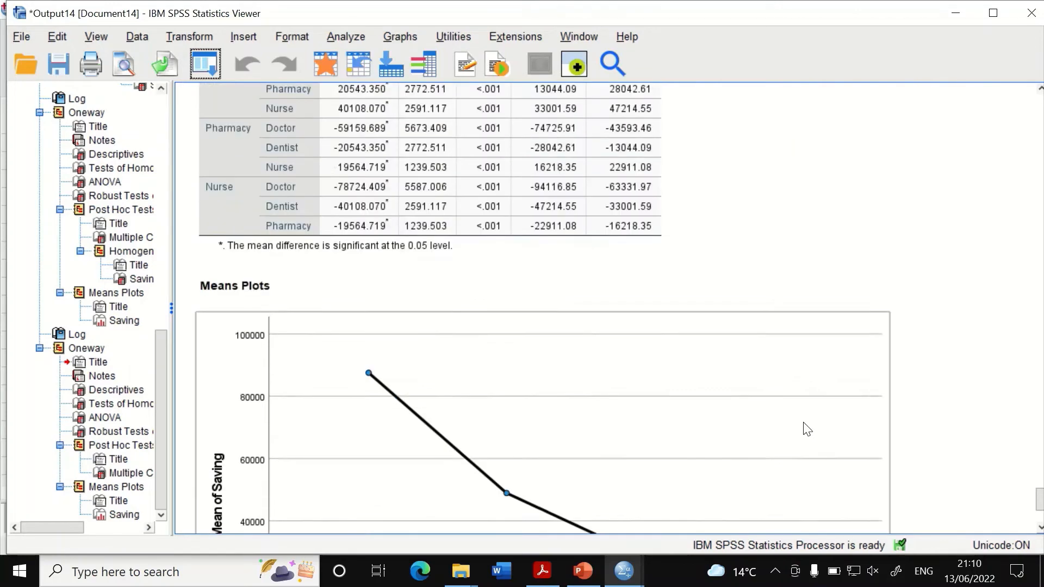
scroll(801, 431, "up", 8)
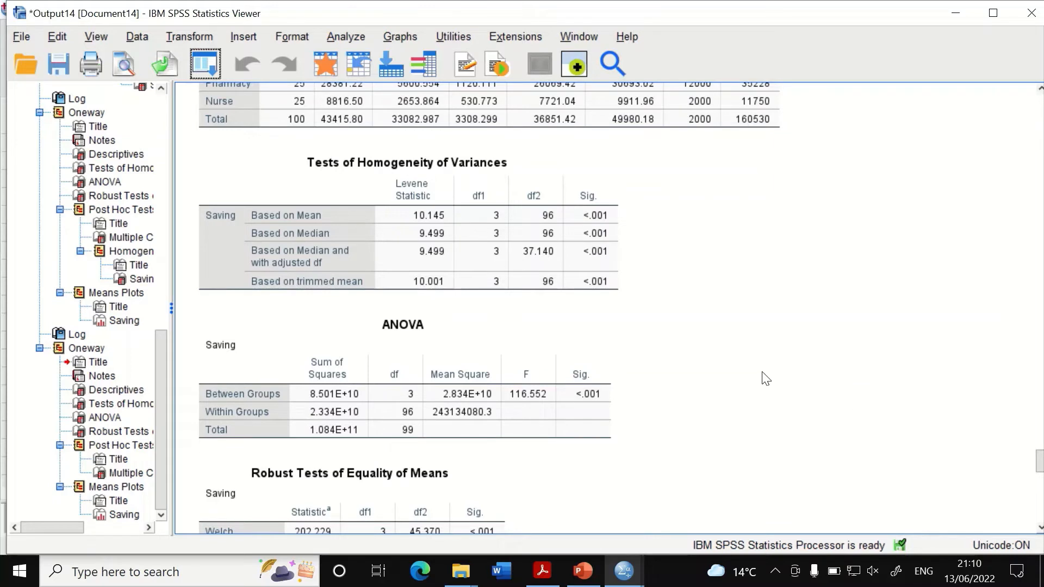
scroll(768, 395, "up", 2)
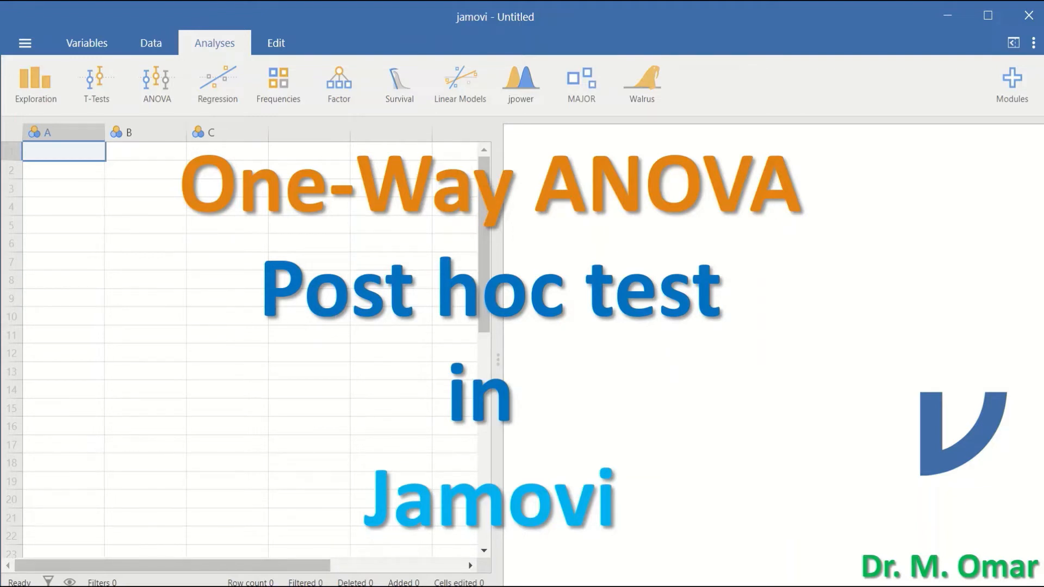
End the slide show and switch to jamovi with the One-Way ANOVA data file
key("Escape")
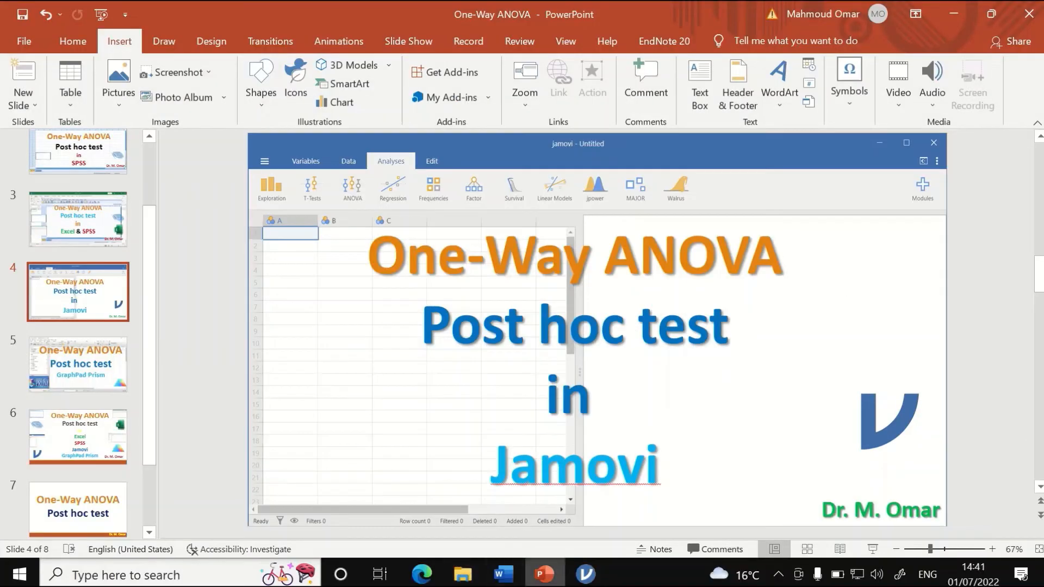
mouse_move(583, 579)
left_click(704, 493)
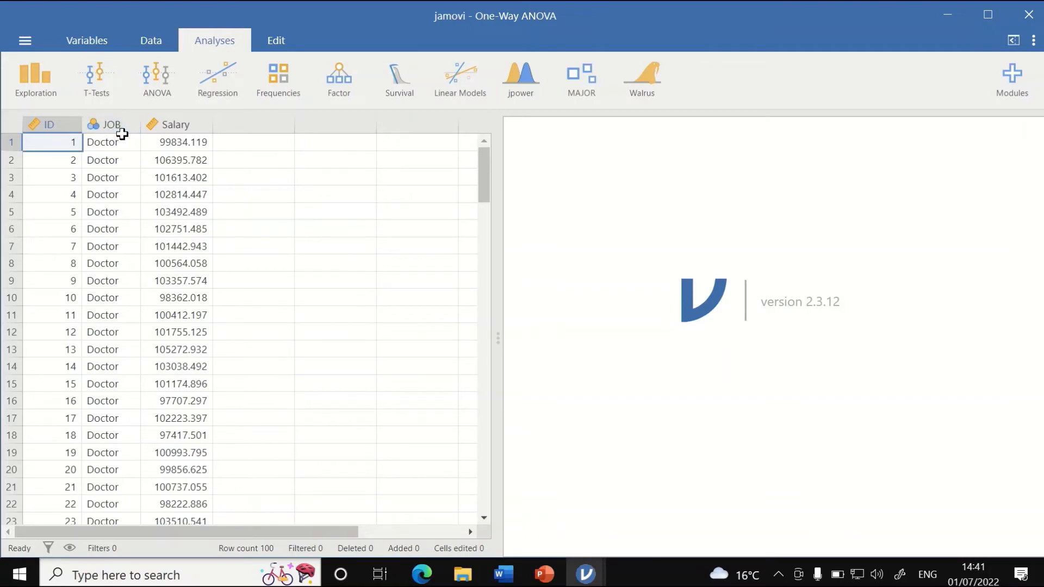
Look through the ID, JOB and Salary data rows across the Doctor, Dentist, Pharmacy and Nurse groups
scroll(107, 187, "down", 7)
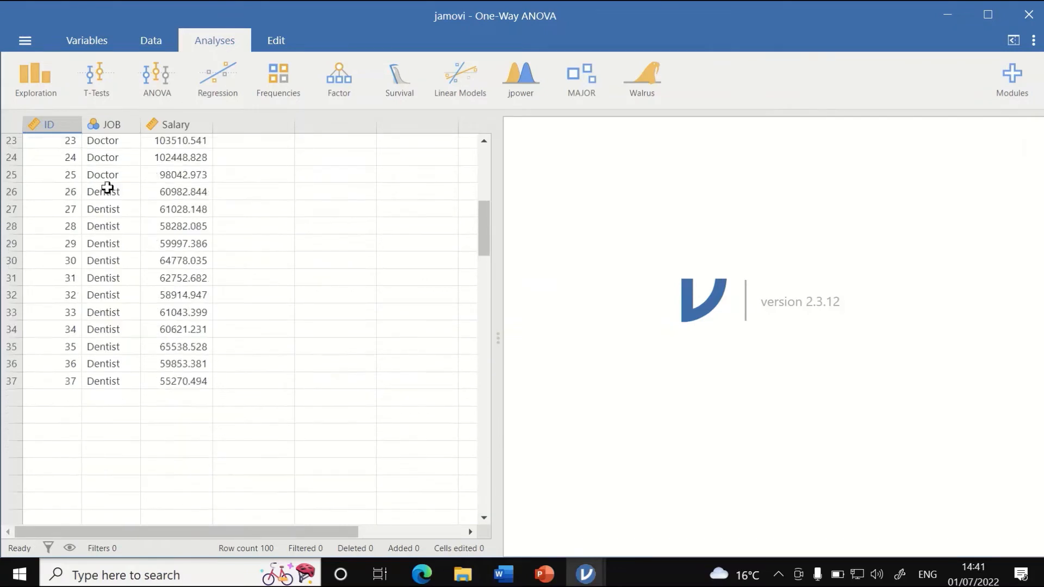
scroll(108, 190, "down", 5)
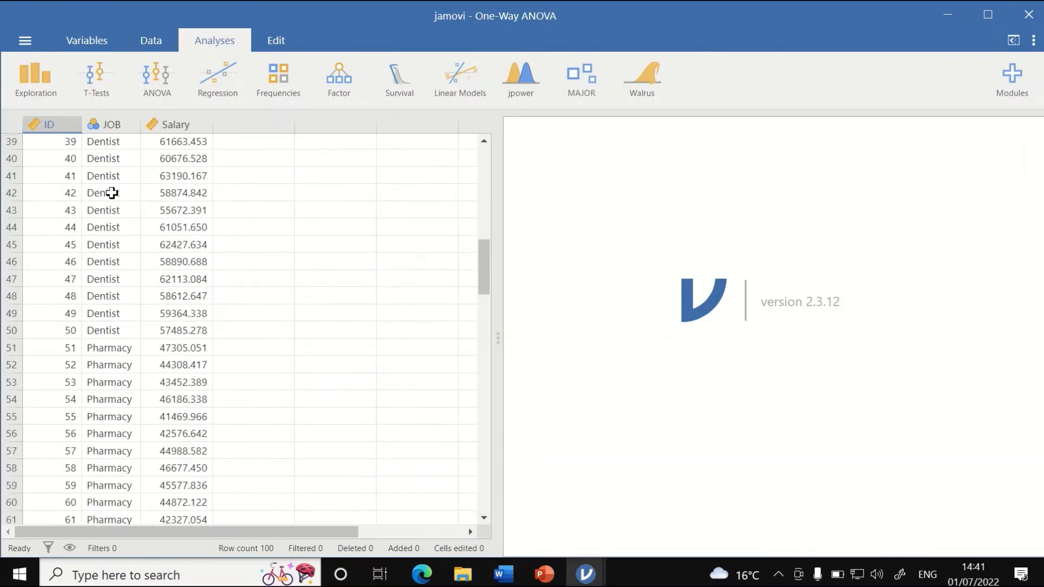
scroll(112, 193, "up", 12)
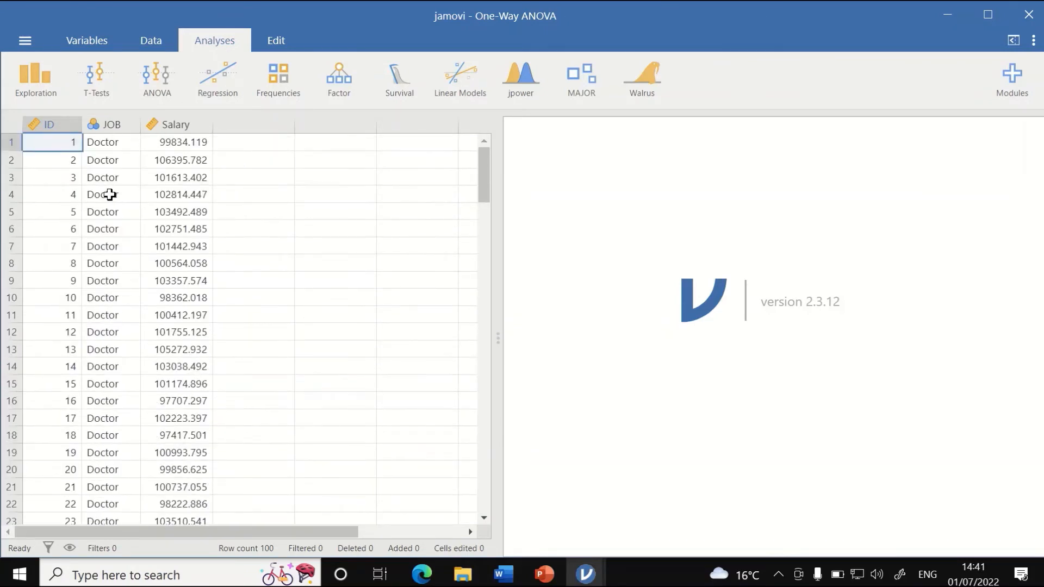
scroll(110, 194, "down", 6)
scroll(93, 239, "down", 5)
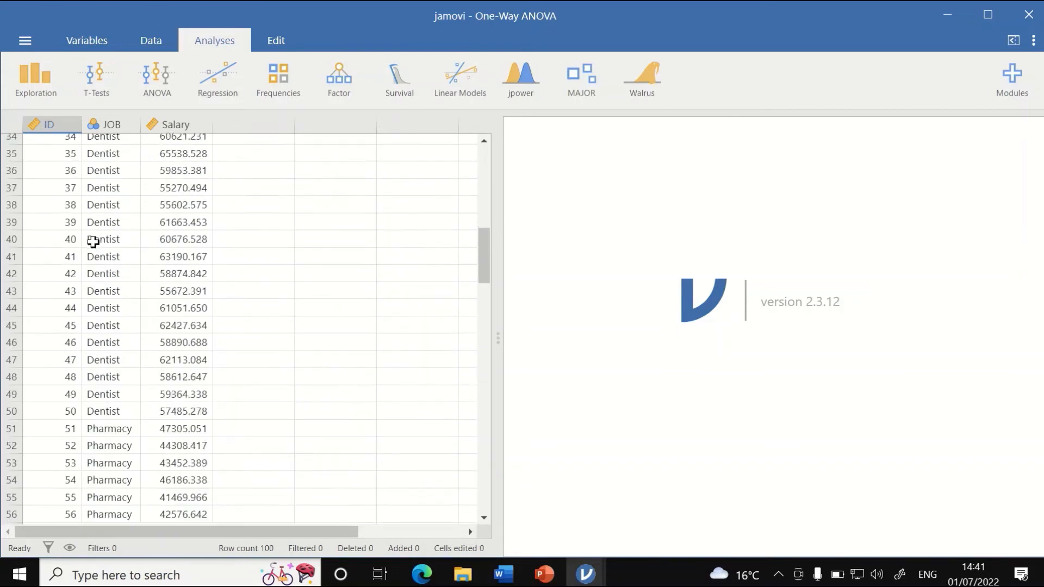
scroll(93, 241, "down", 3)
scroll(117, 273, "down", 7)
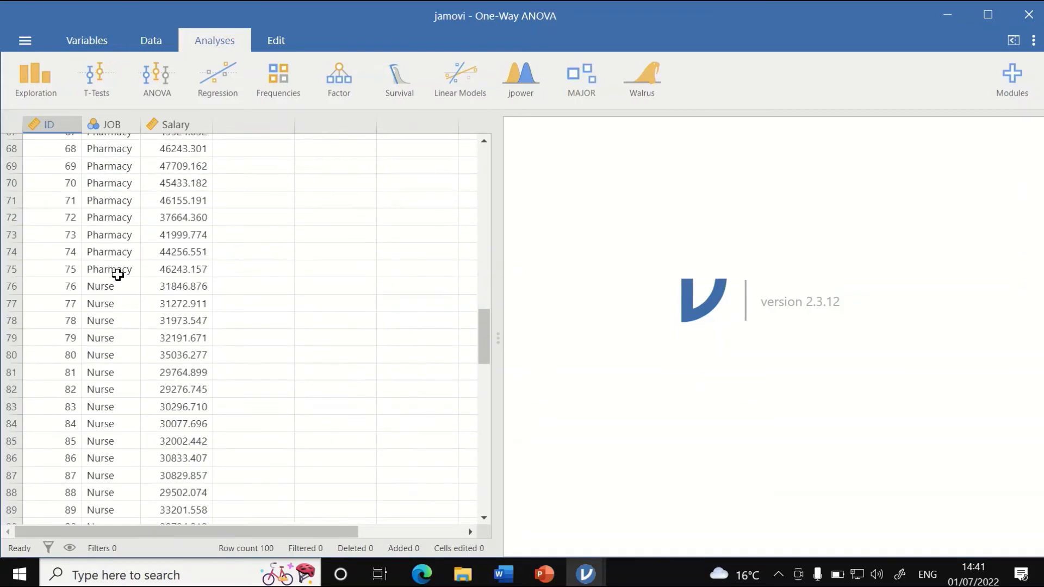
Check again how the data rows are divided between the Doctor, Dentist and Pharmacy groups in the JOB column
scroll(118, 275, "up", 20)
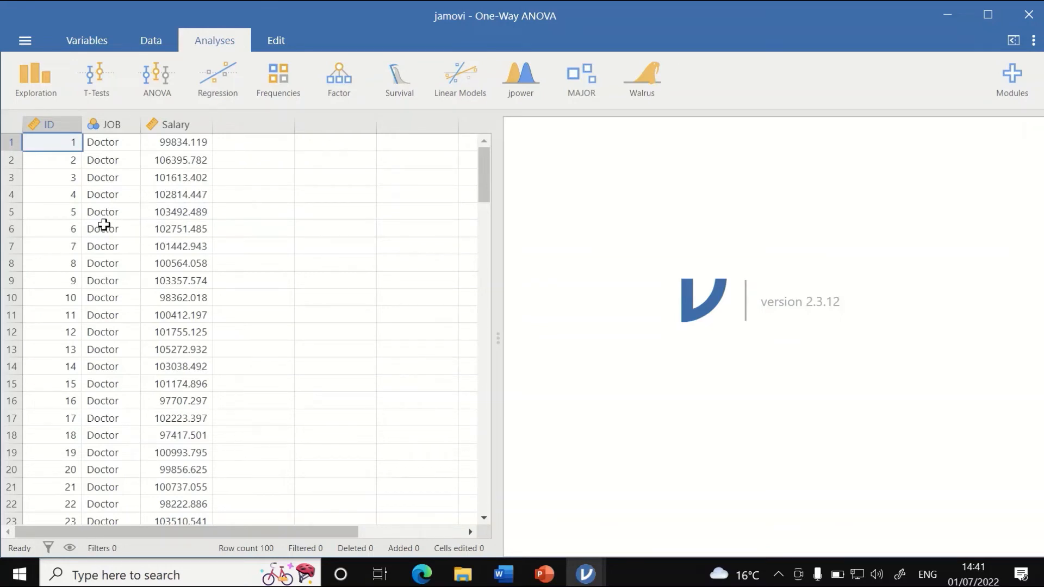
scroll(100, 224, "down", 3)
scroll(100, 267, "up", 3)
scroll(104, 246, "down", 6)
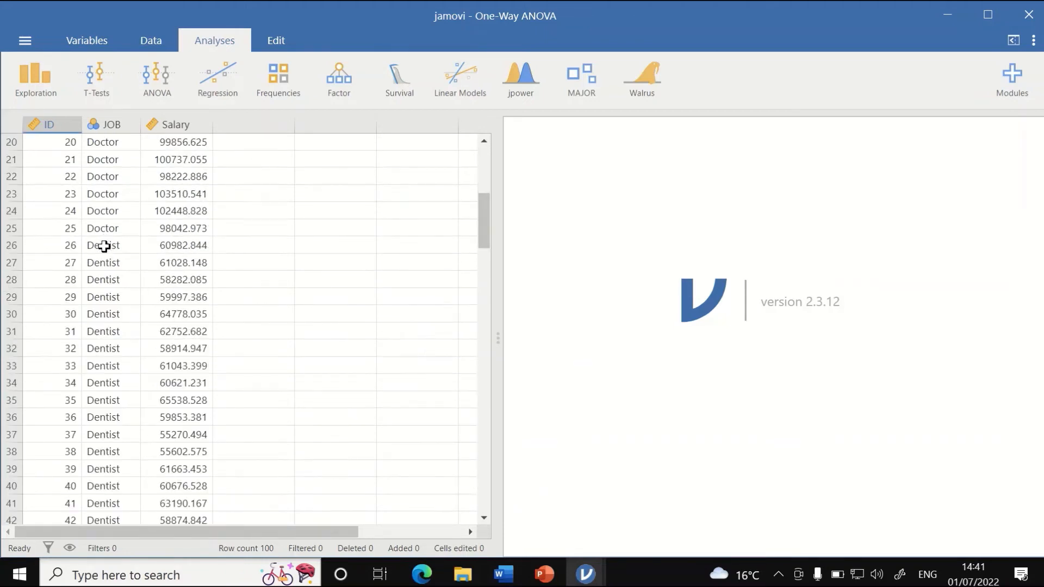
scroll(105, 249, "down", 6)
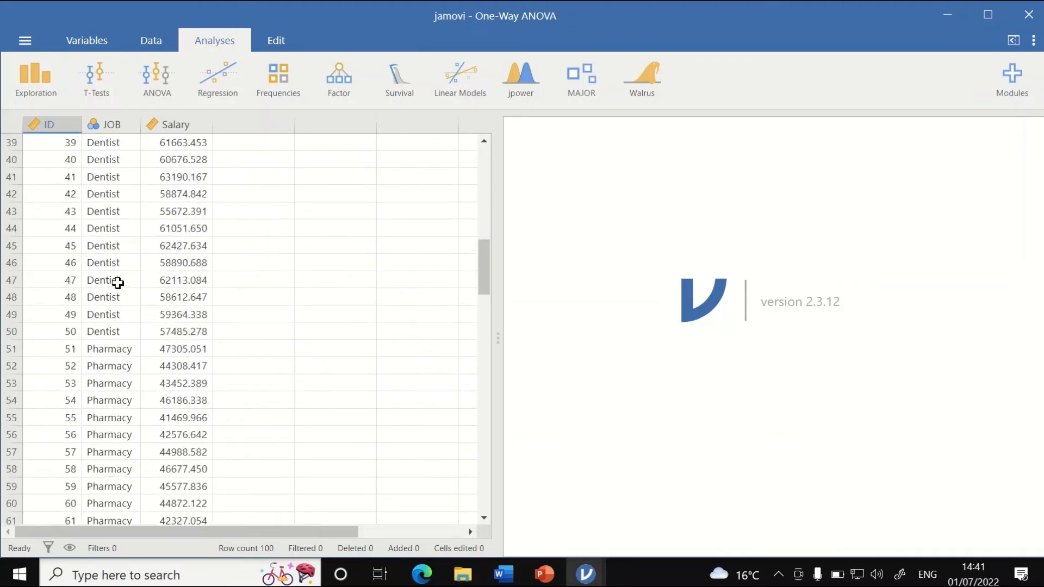
scroll(115, 282, "up", 12)
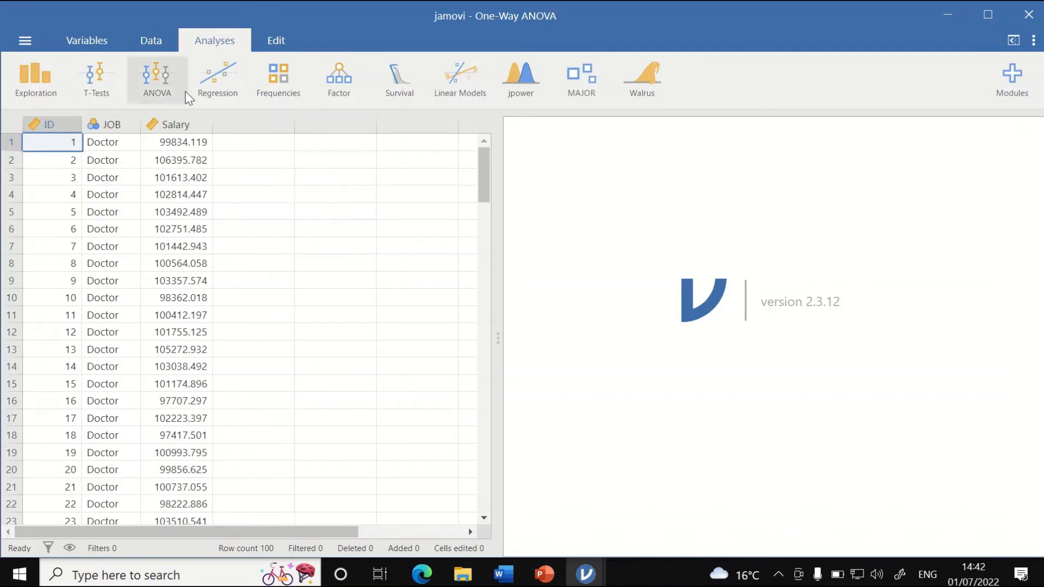
Set up a One-Way ANOVA with Salary as the dependent variable and JOB as the grouping variable
left_click(159, 86)
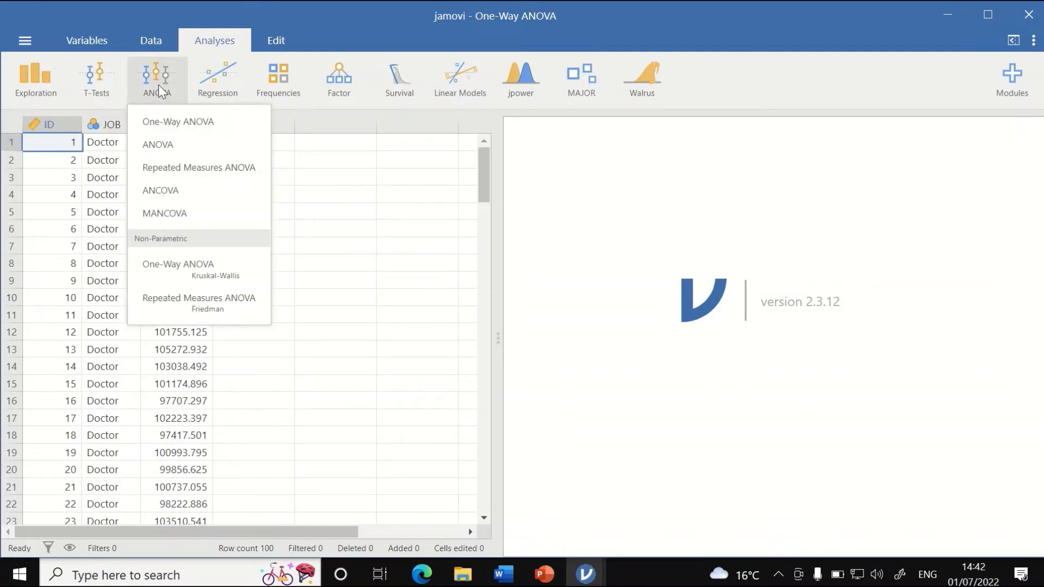
left_click(182, 122)
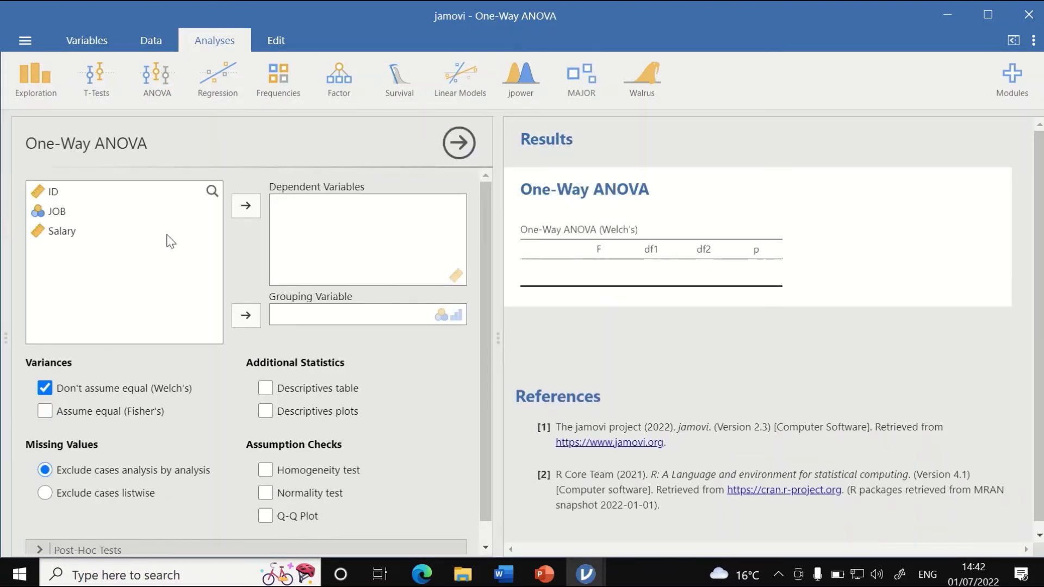
left_click(59, 215)
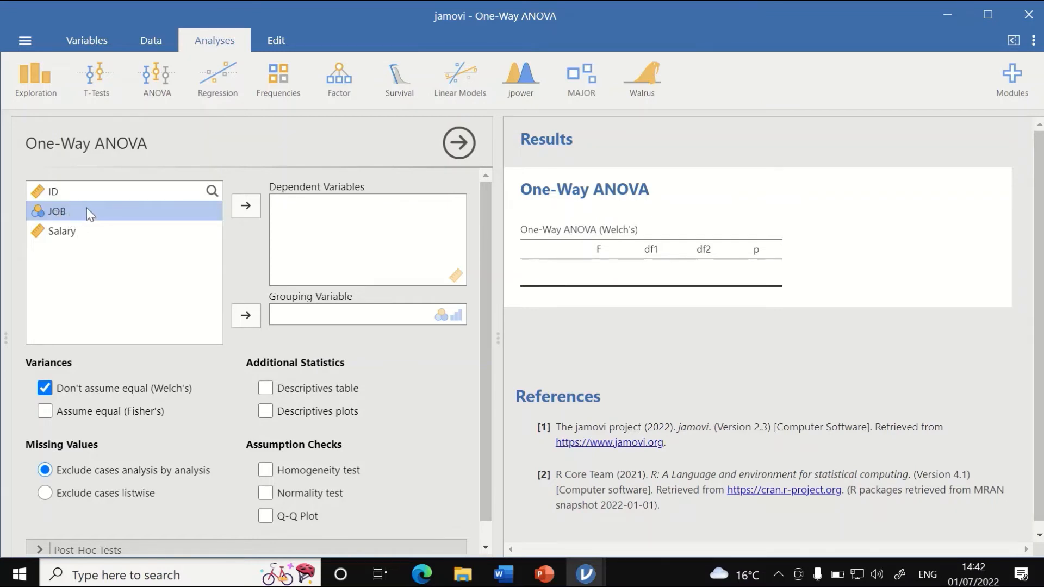
left_click_drag(88, 210, 326, 311)
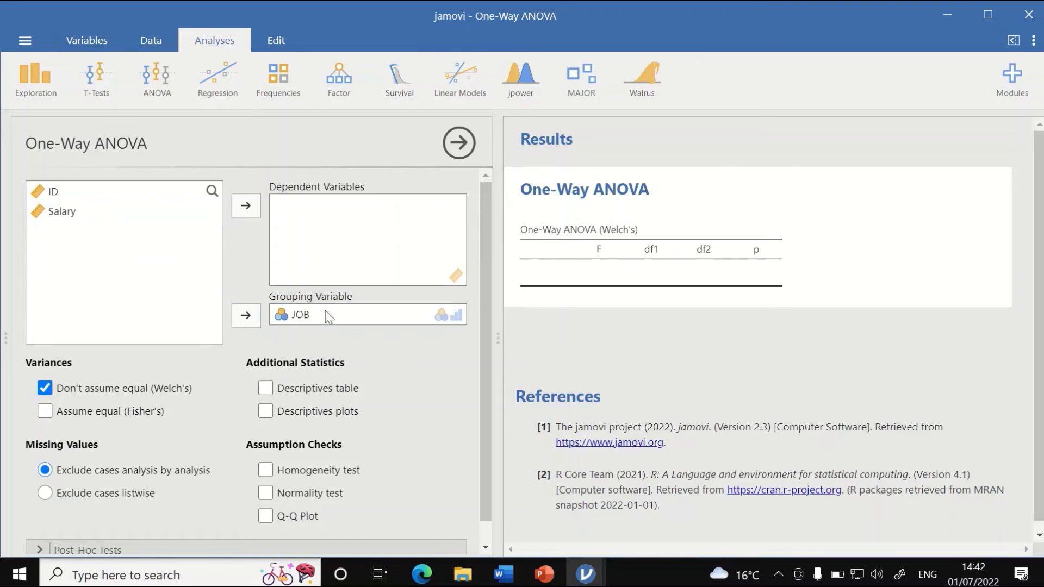
left_click(71, 215)
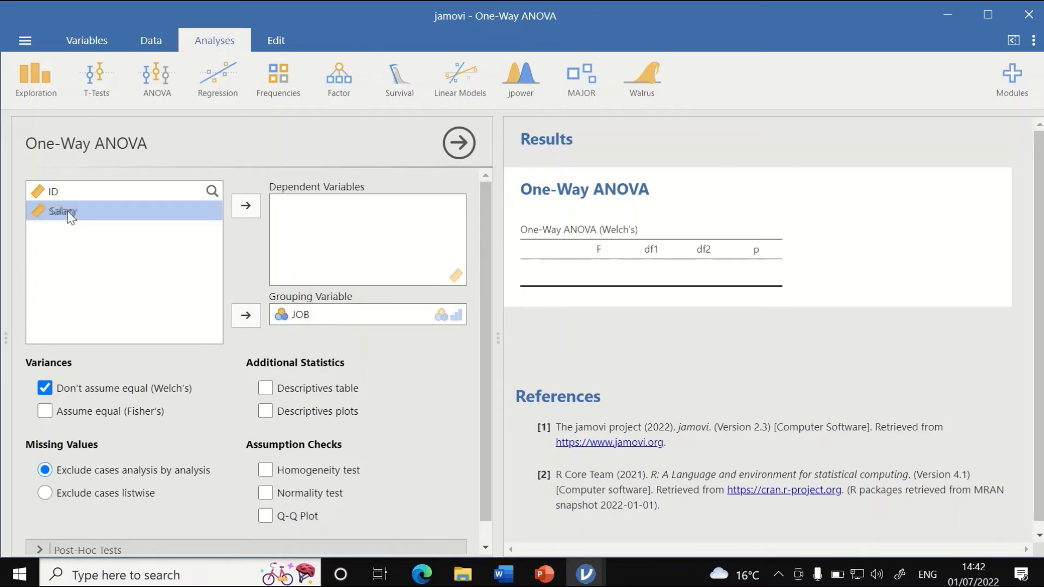
left_click(246, 207)
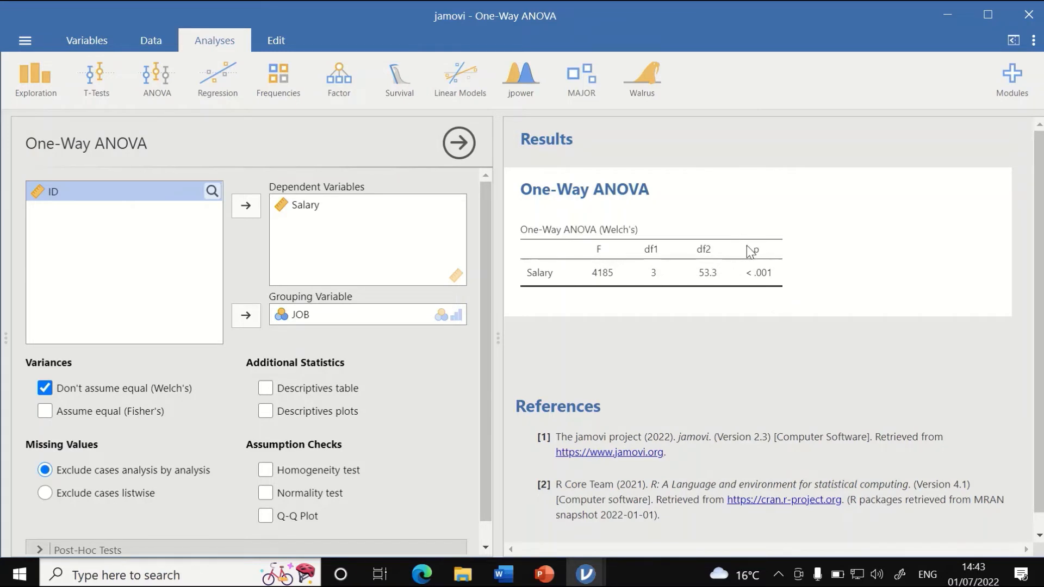
Add the equal-variances Fisher's test and both the descriptives table and descriptives plots to the One-Way ANOVA
scroll(618, 263, "down", 1)
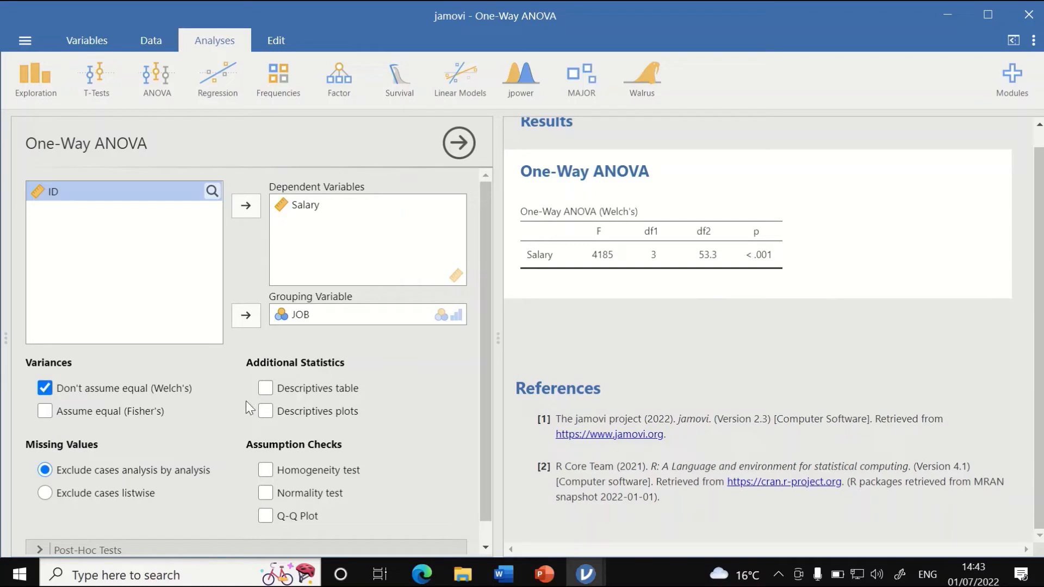
left_click(66, 415)
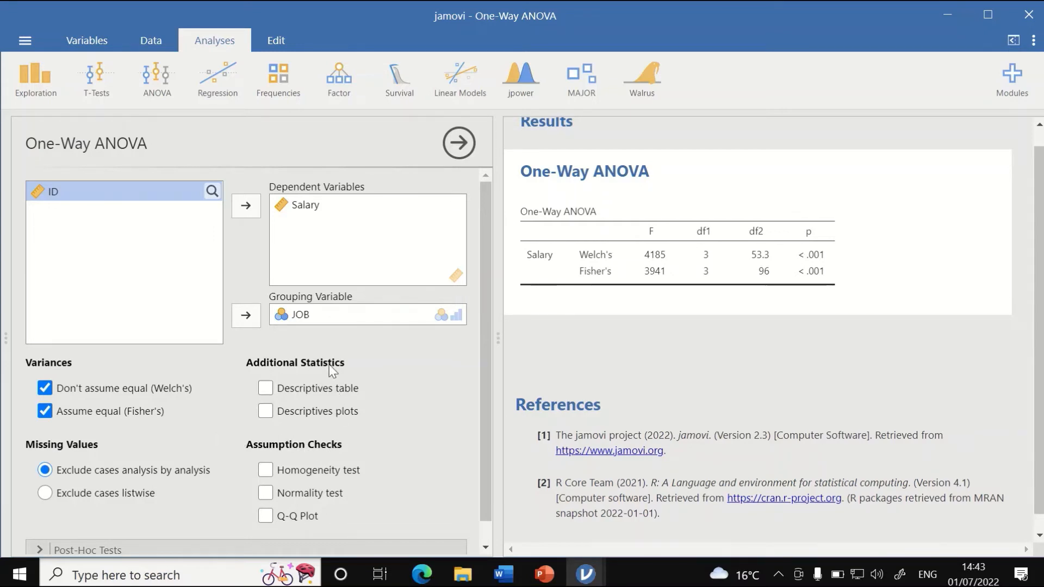
left_click(270, 389)
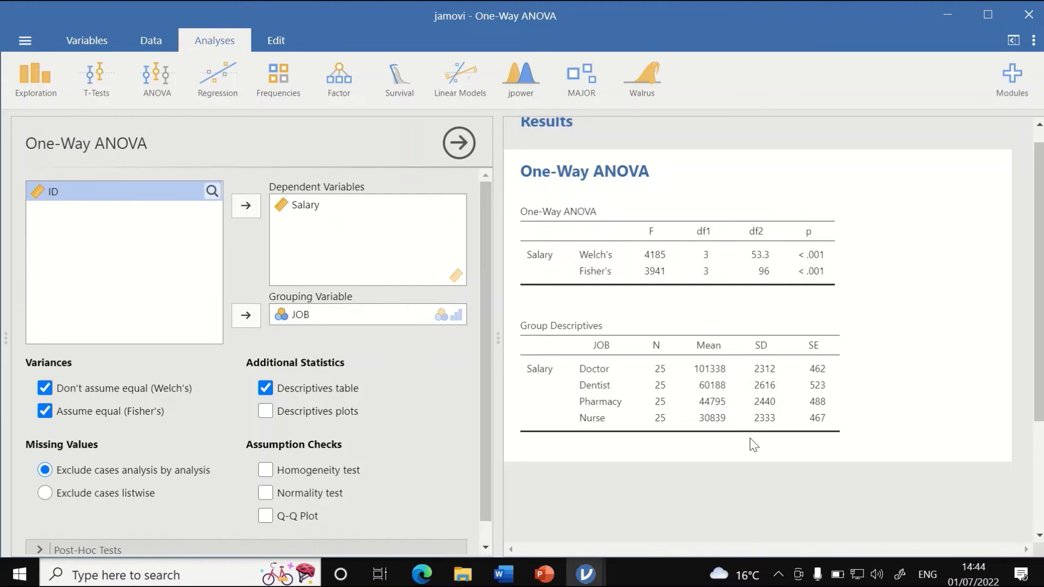
left_click(270, 416)
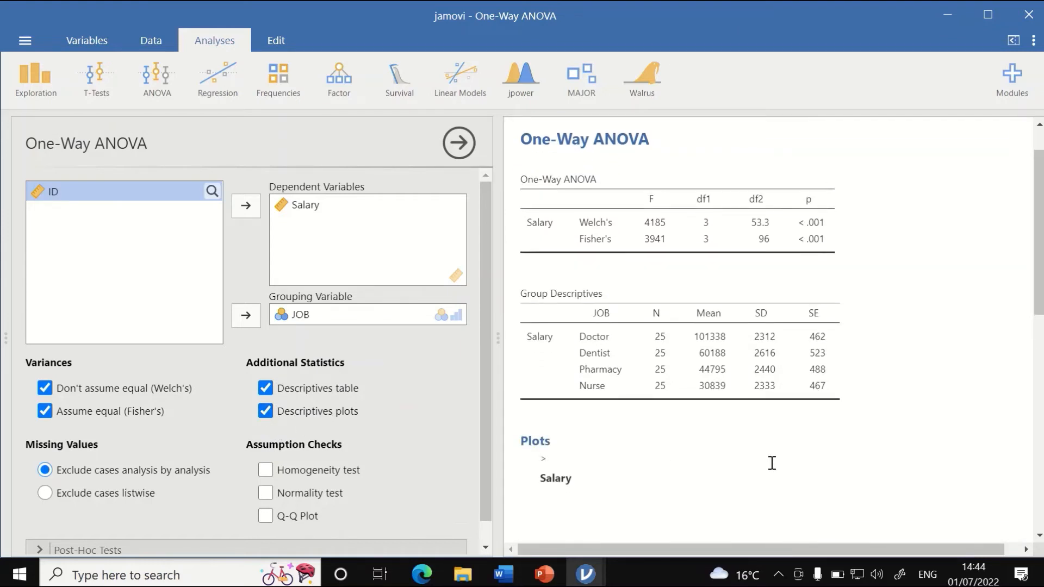
scroll(787, 396, "down", 5)
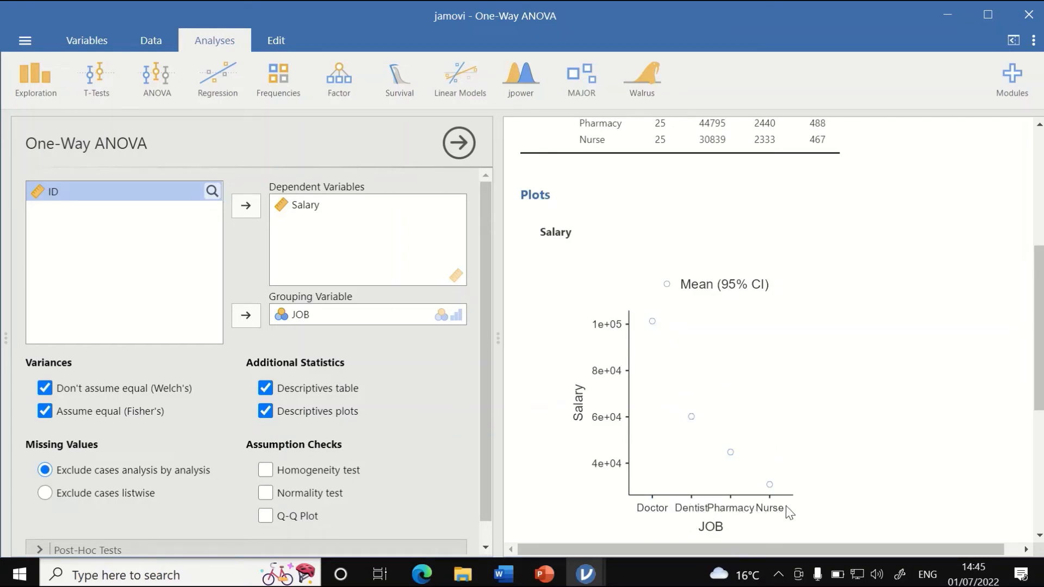
Add the homogeneity test and the normality test as assumption checks for the Salary ANOVA
scroll(249, 424, "down", 1)
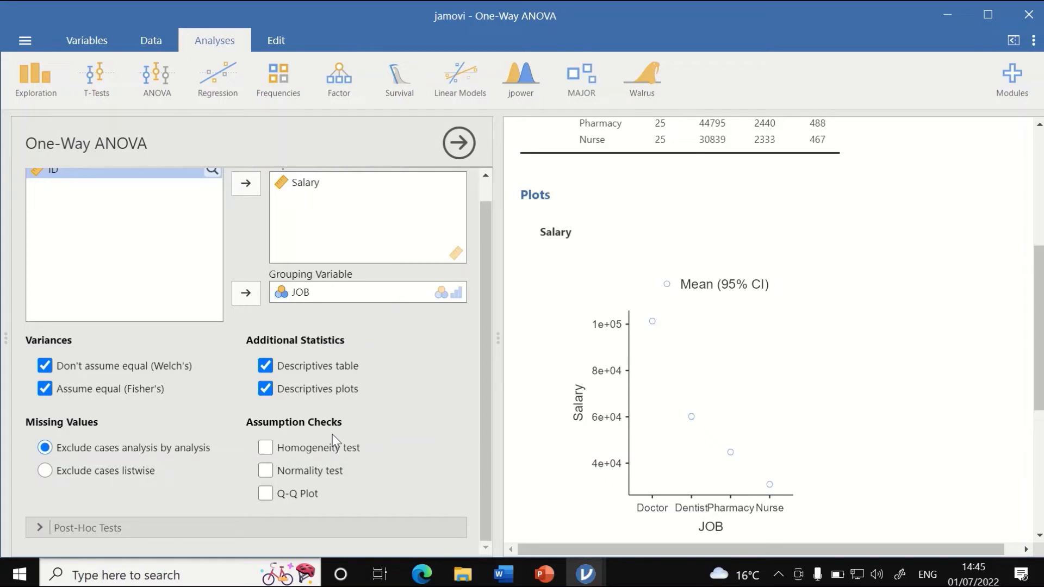
left_click(266, 447)
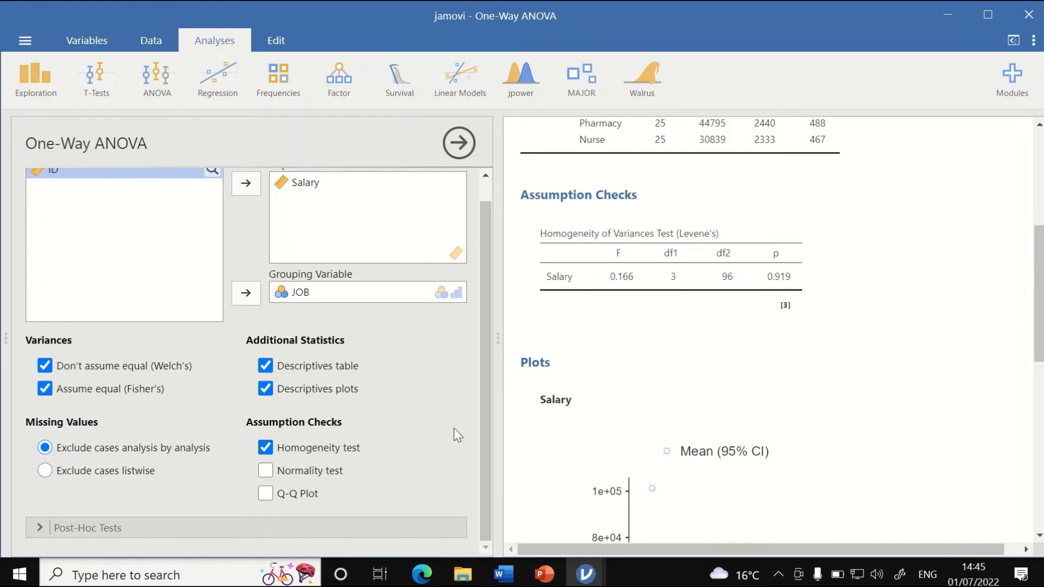
scroll(835, 367, "down", 8)
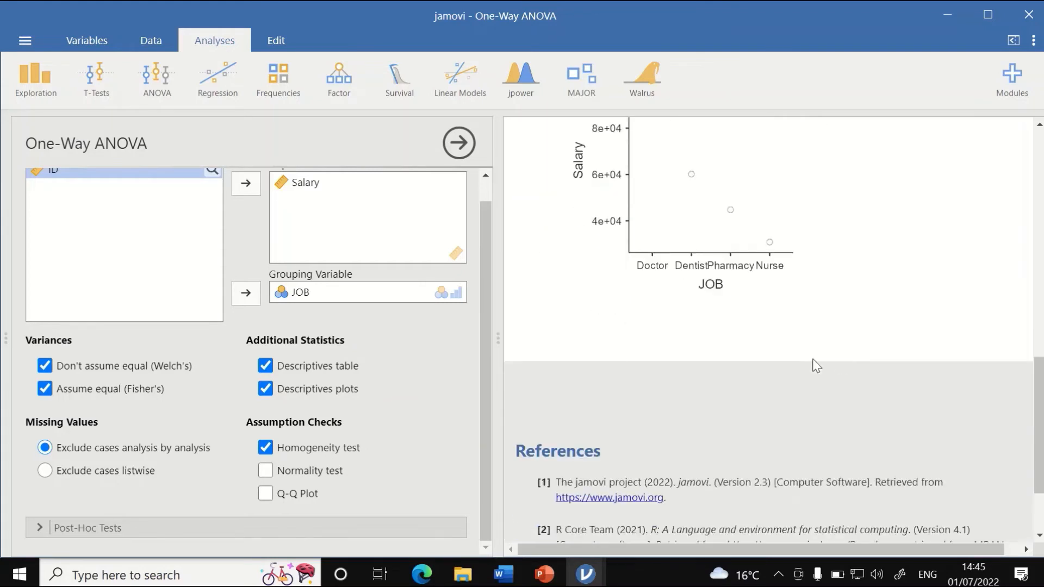
scroll(323, 370, "up", 1)
scroll(598, 365, "up", 7)
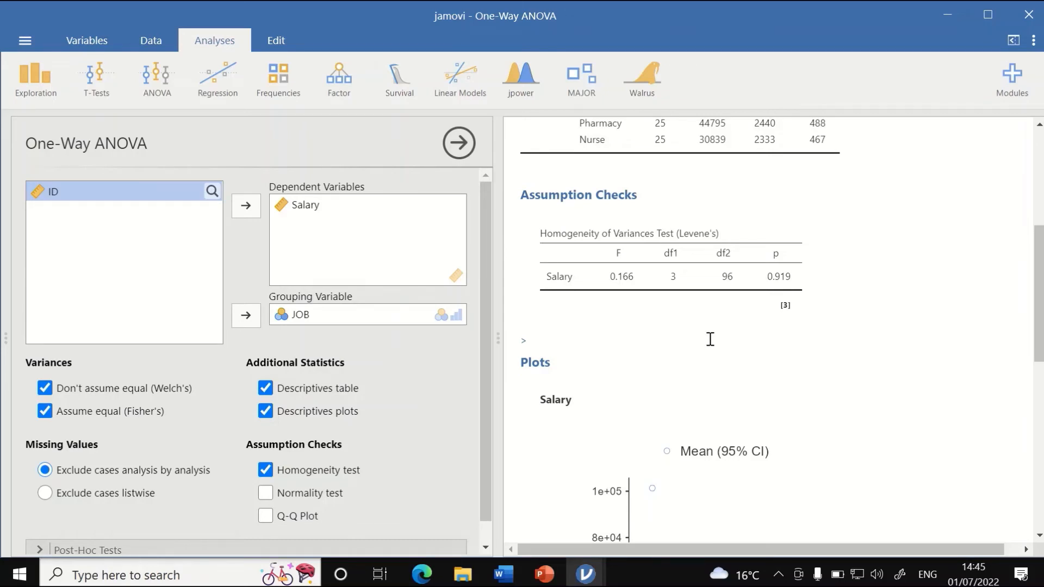
scroll(340, 465, "down", 1)
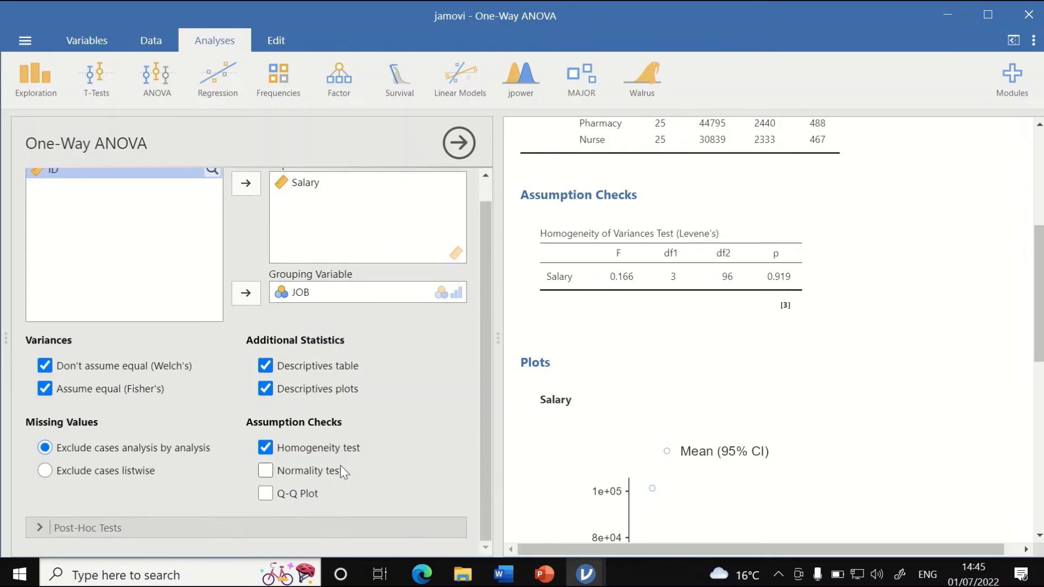
left_click(272, 472)
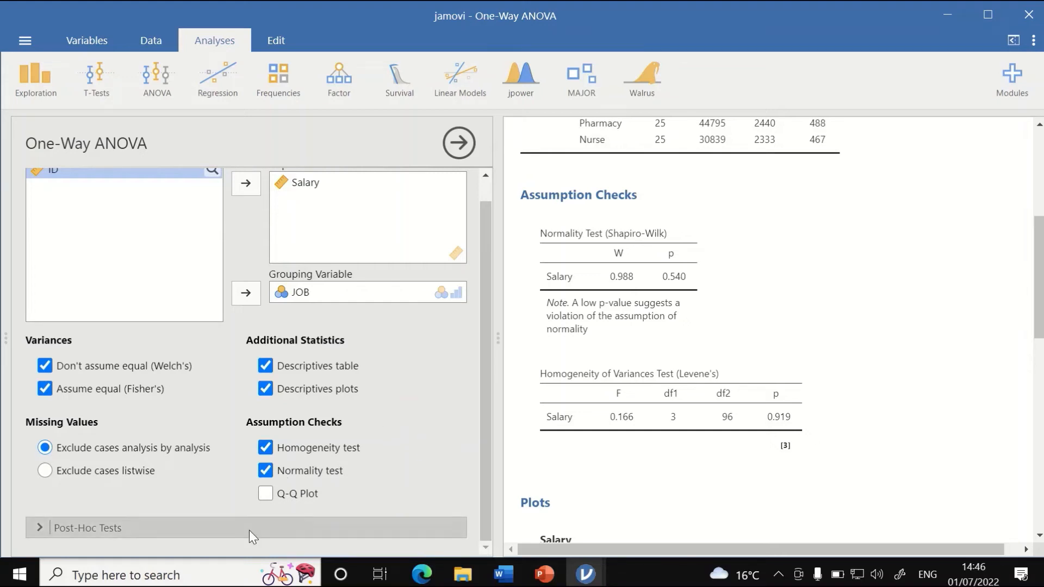
Set the ANOVA's post hoc test to Tukey (equal variances)
left_click(125, 528)
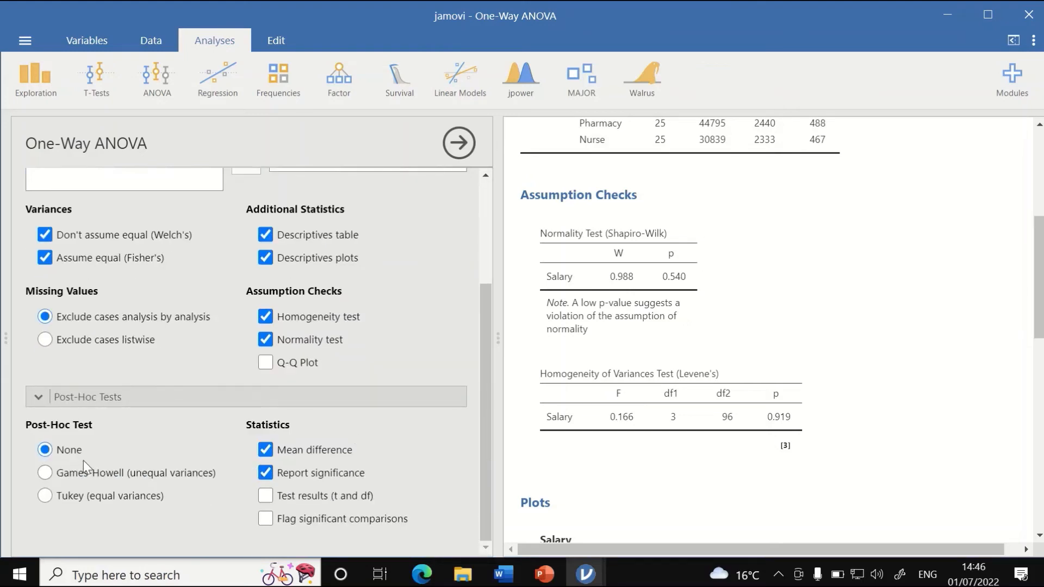
scroll(759, 322, "up", 5)
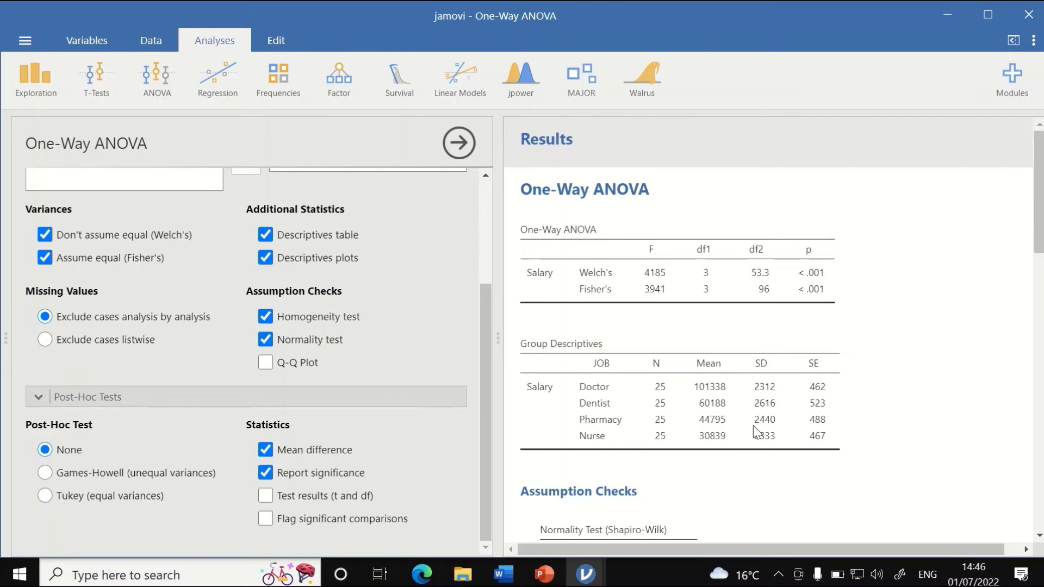
scroll(761, 432, "down", 2)
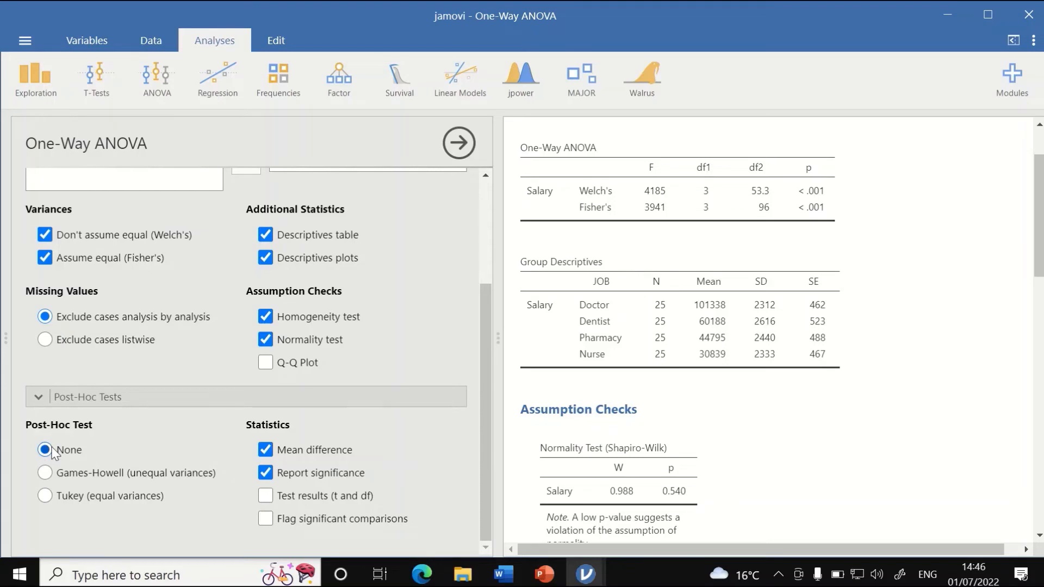
left_click(66, 496)
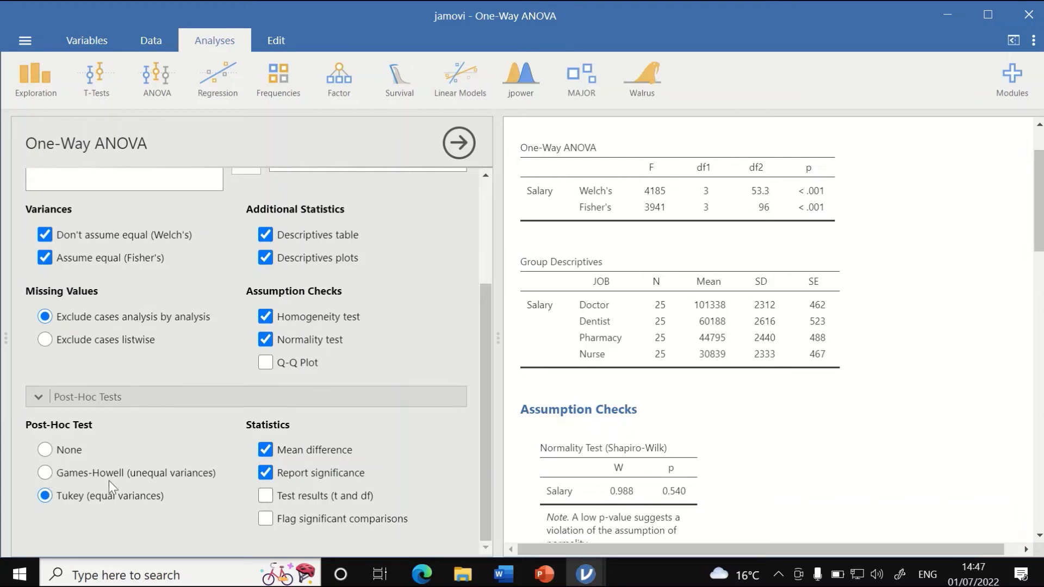
Review the Tukey post hoc table, the Salary means plot, and the ANOVA, group descriptives and assumption check tables
scroll(751, 480, "down", 10)
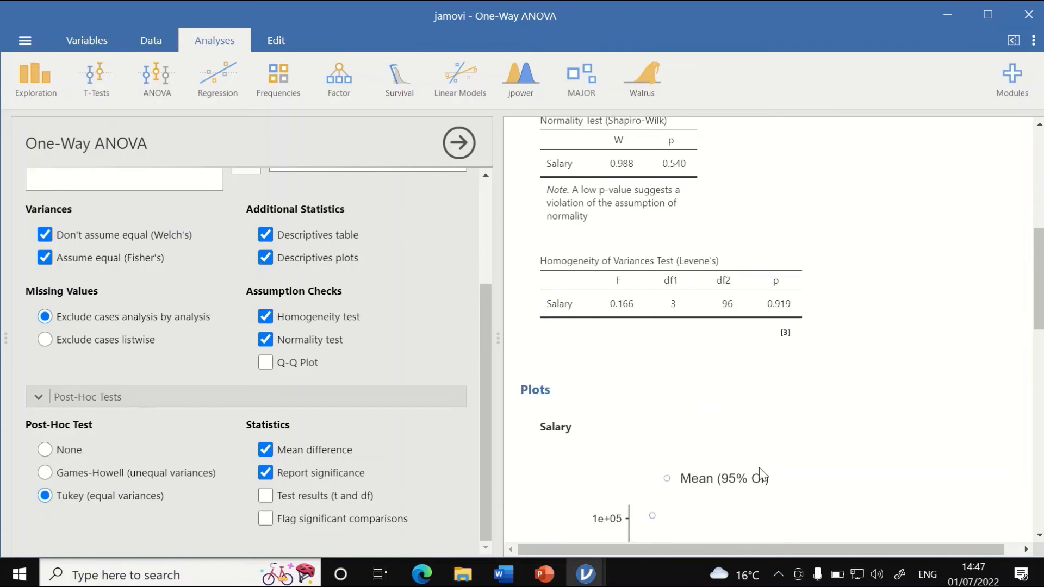
scroll(762, 466, "down", 5)
scroll(762, 467, "up", 3)
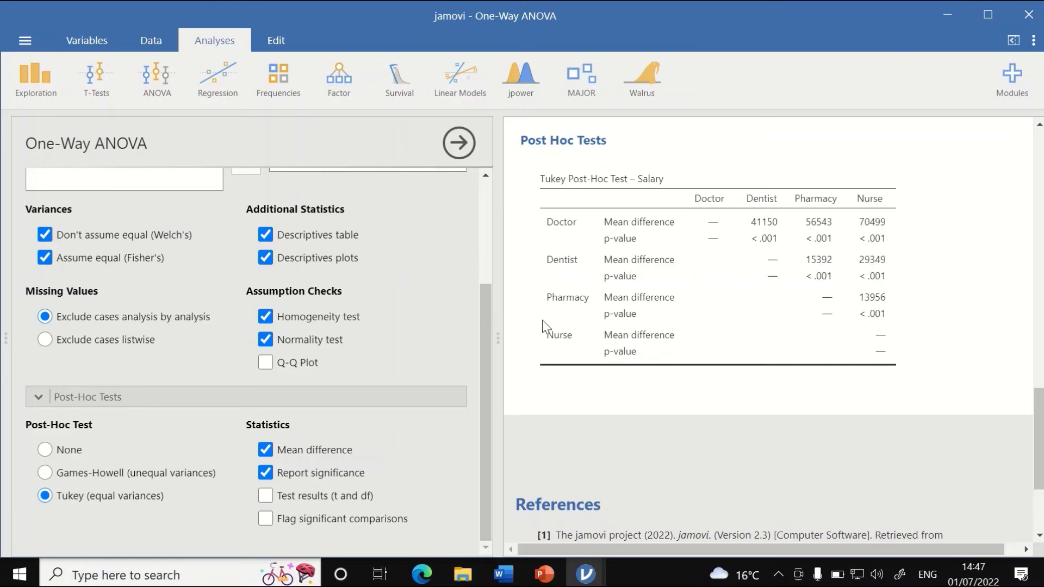
scroll(715, 412, "up", 10)
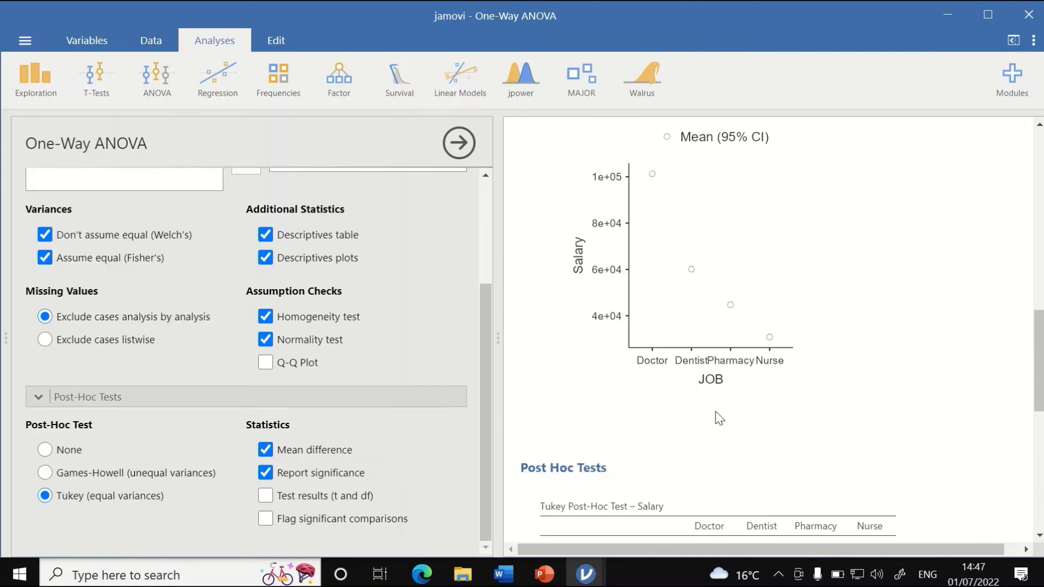
scroll(719, 417, "up", 5)
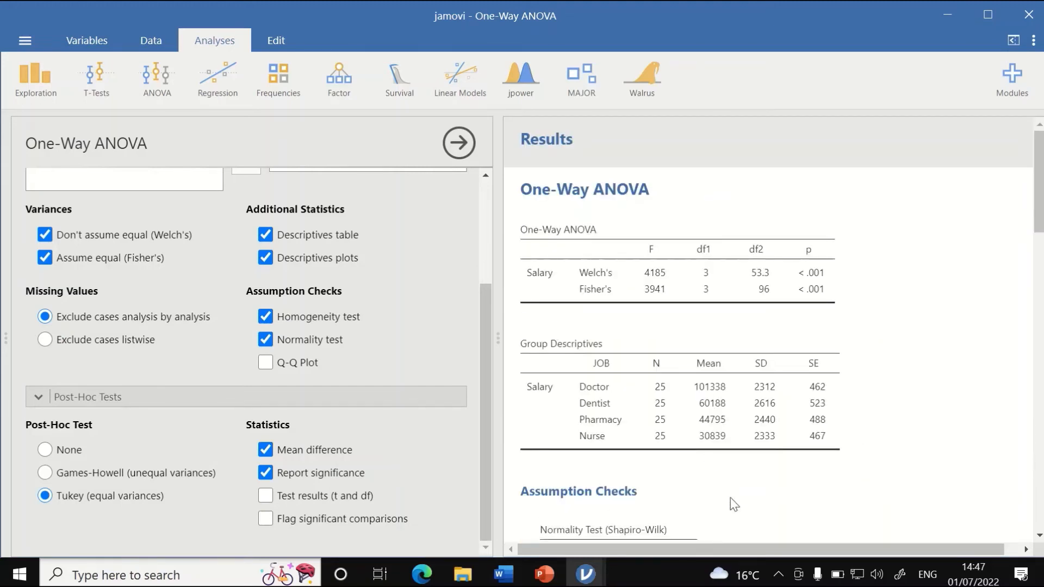
scroll(743, 370, "down", 1)
scroll(743, 370, "down", 1)
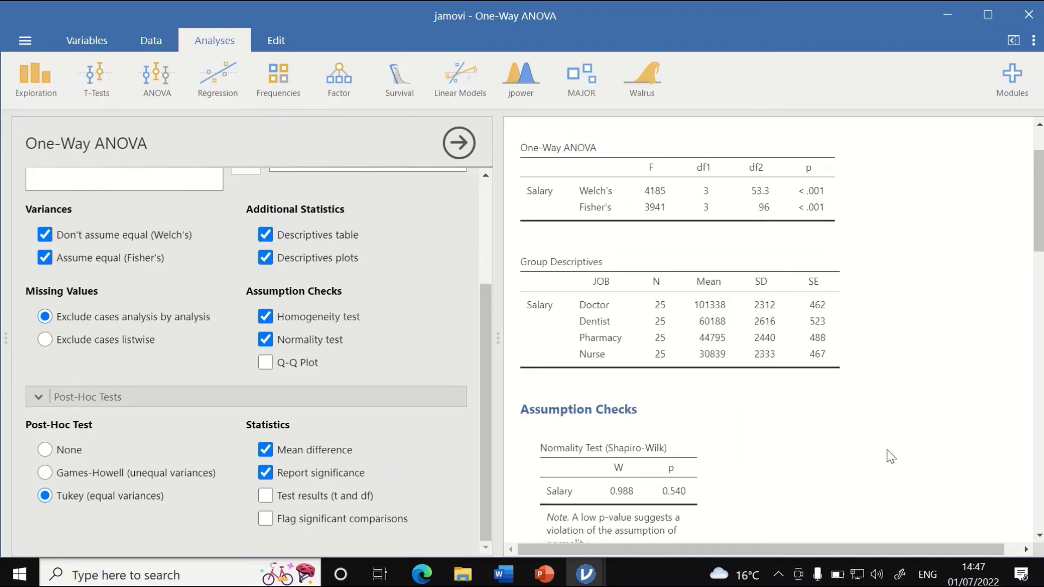
scroll(792, 388, "down", 4)
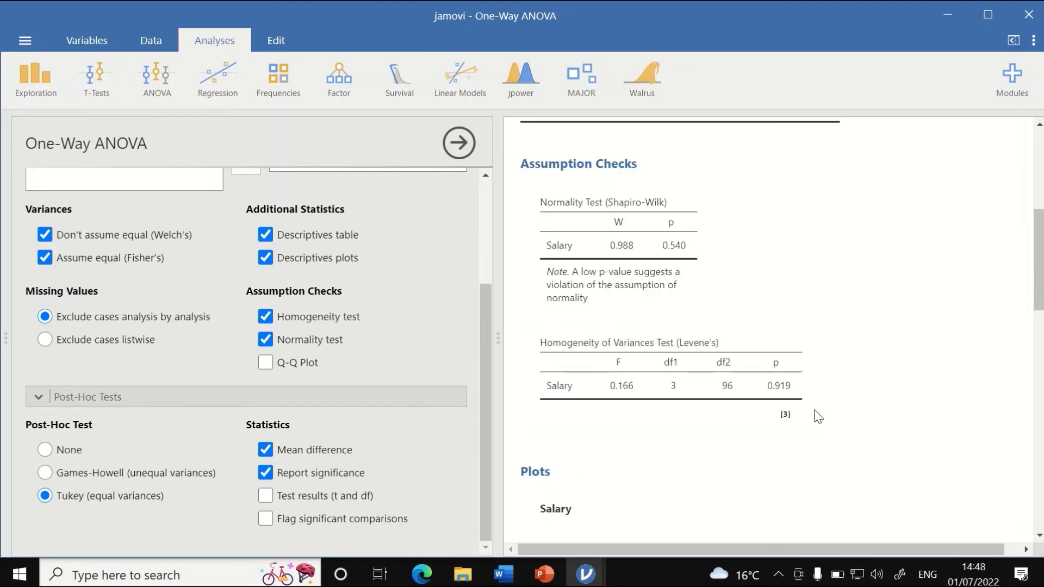
Create a Descriptives analysis of Salary split by JOB, with the table laid out as variables across rows
left_click(42, 96)
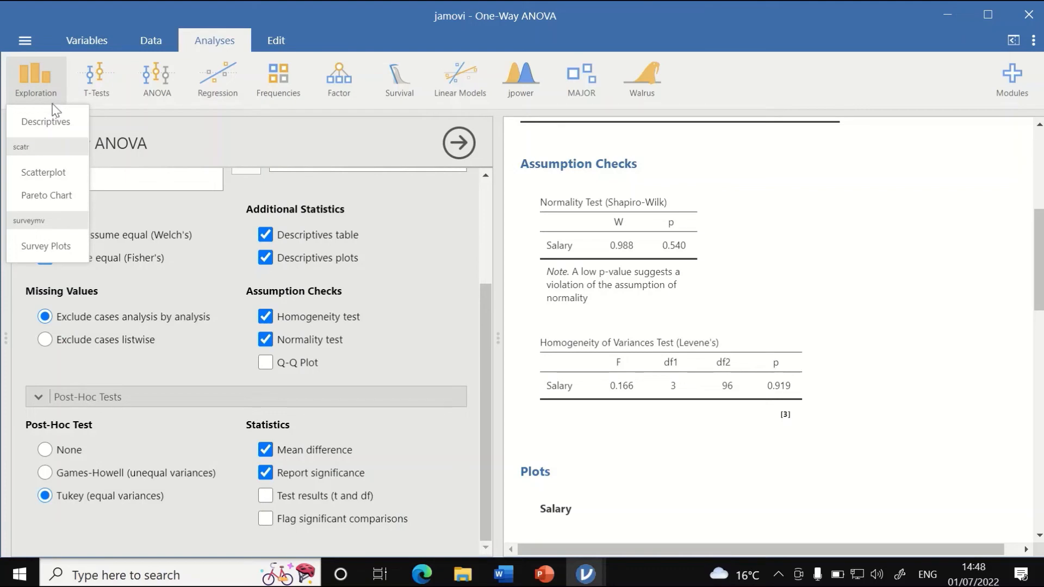
left_click(38, 129)
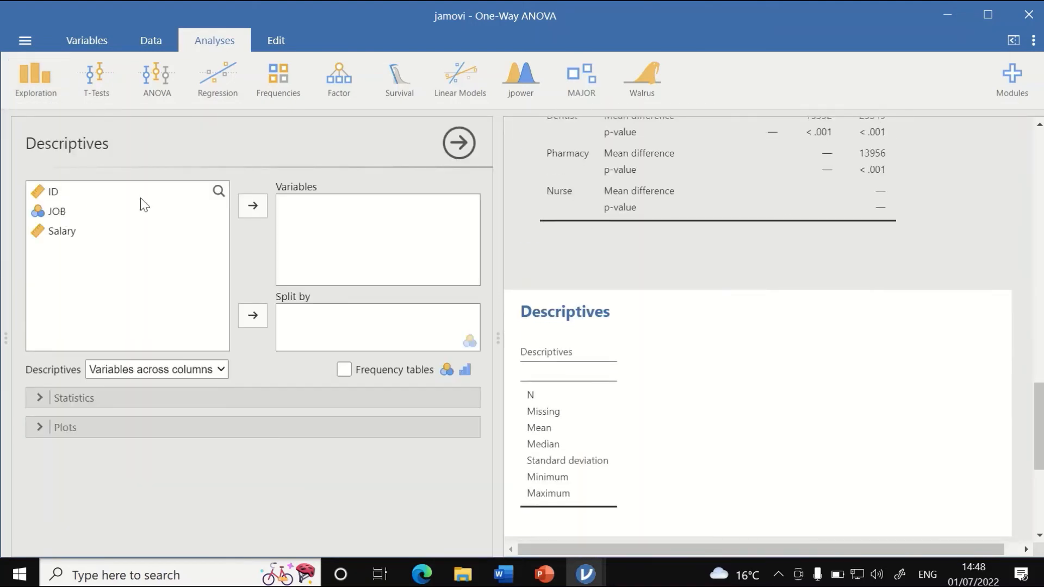
left_click(54, 213)
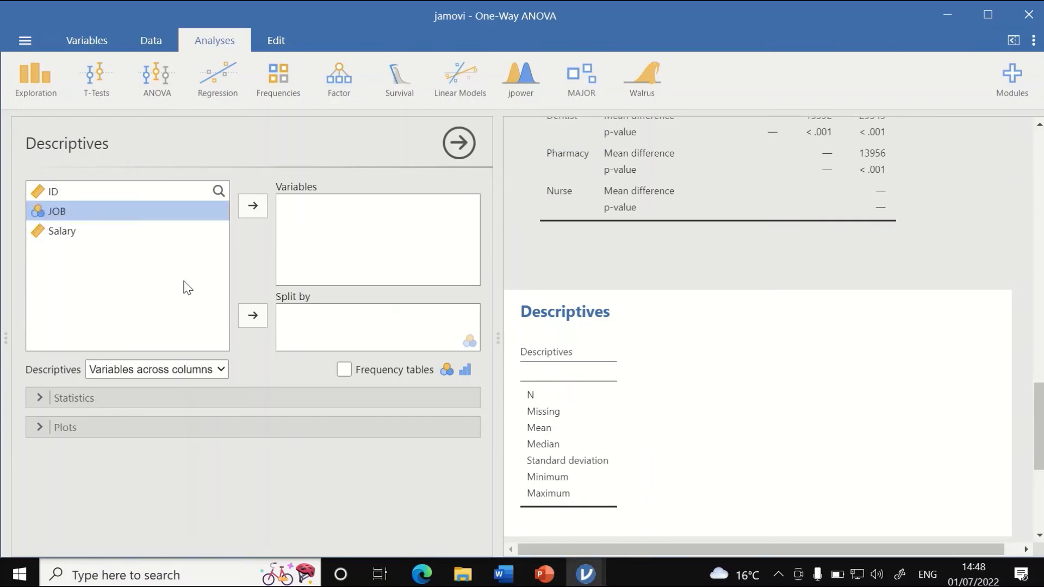
left_click(253, 318)
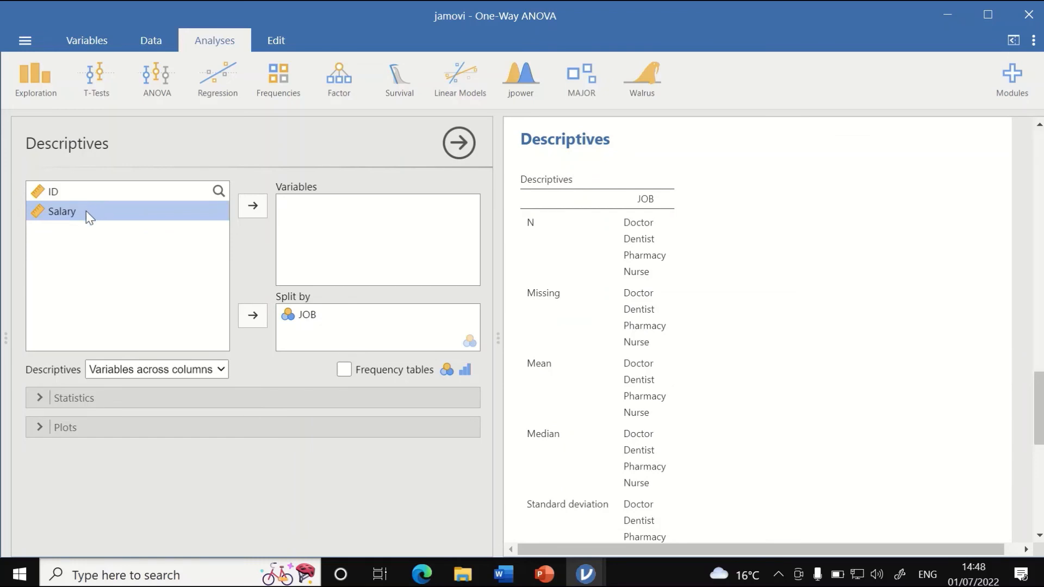
left_click(259, 206)
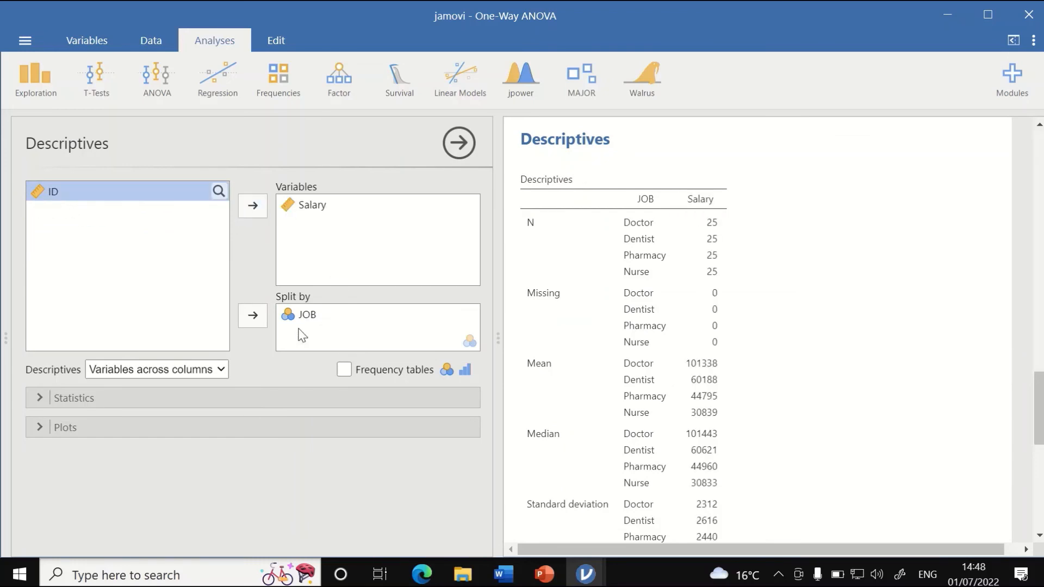
left_click(211, 373)
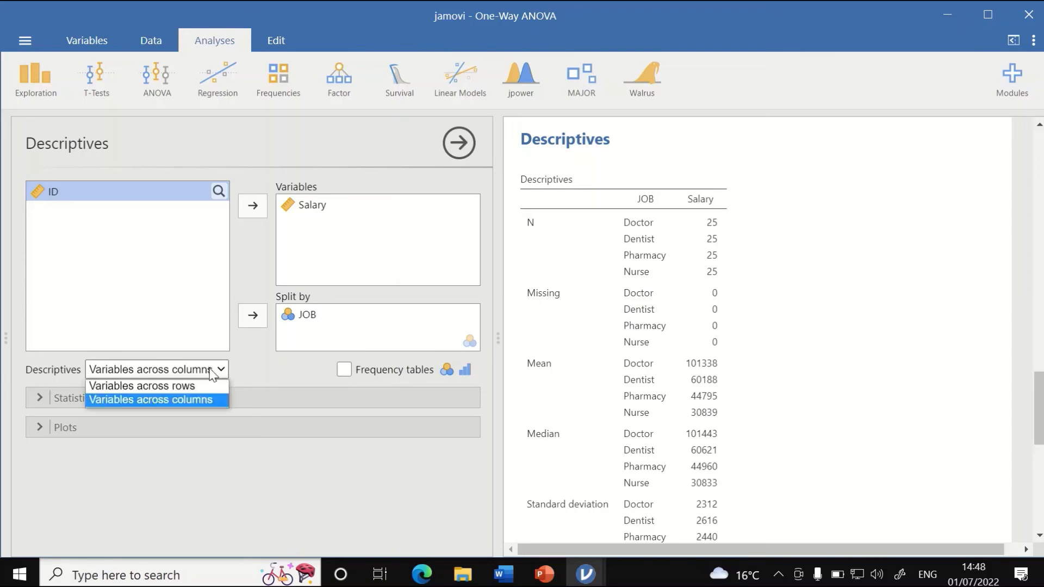
left_click(165, 386)
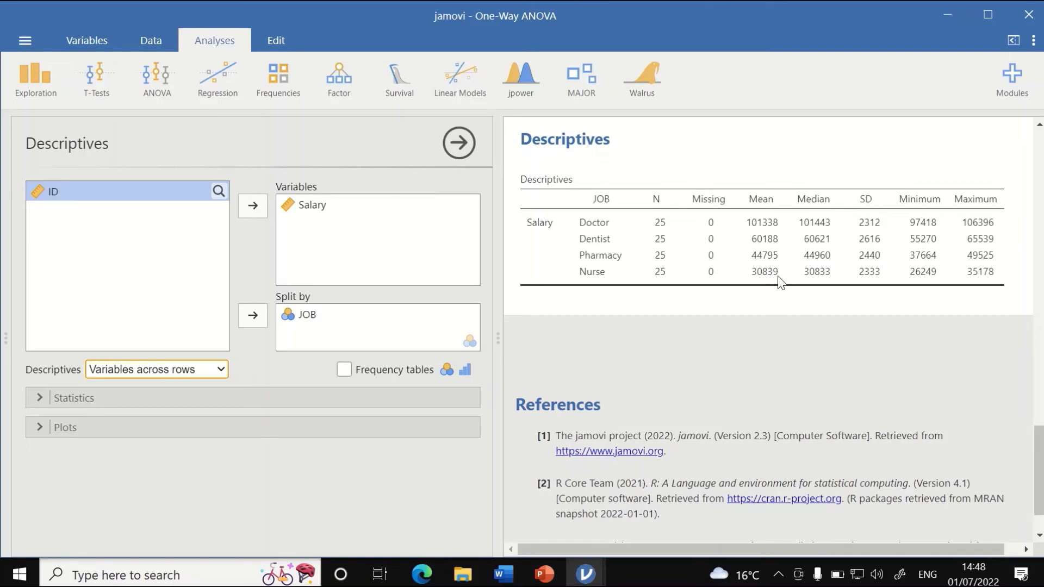
Add the 95% confidence interval for the mean and the Shapiro-Wilk normality test to the Salary descriptives
left_click(145, 401)
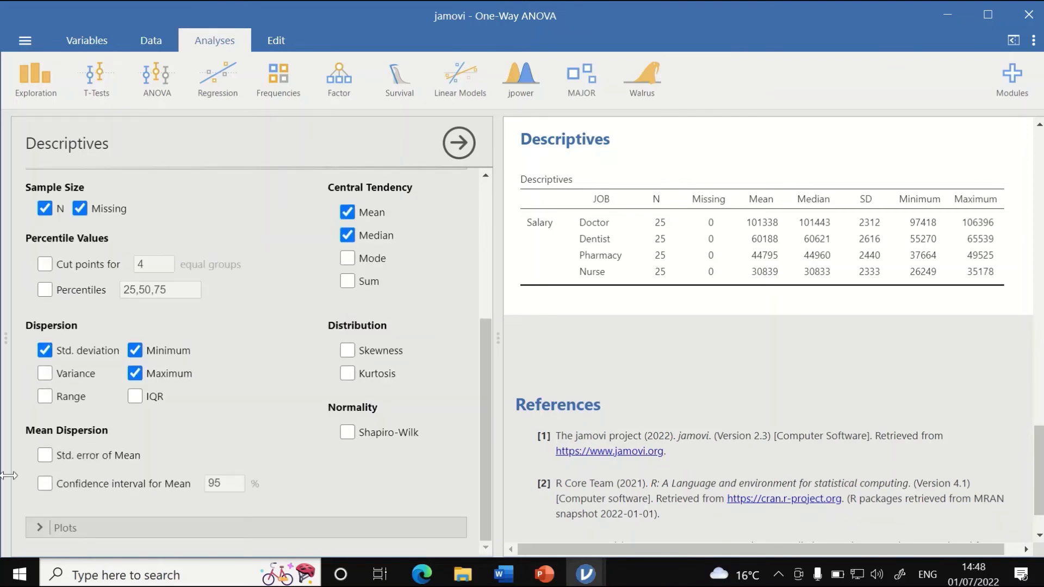
left_click(44, 484)
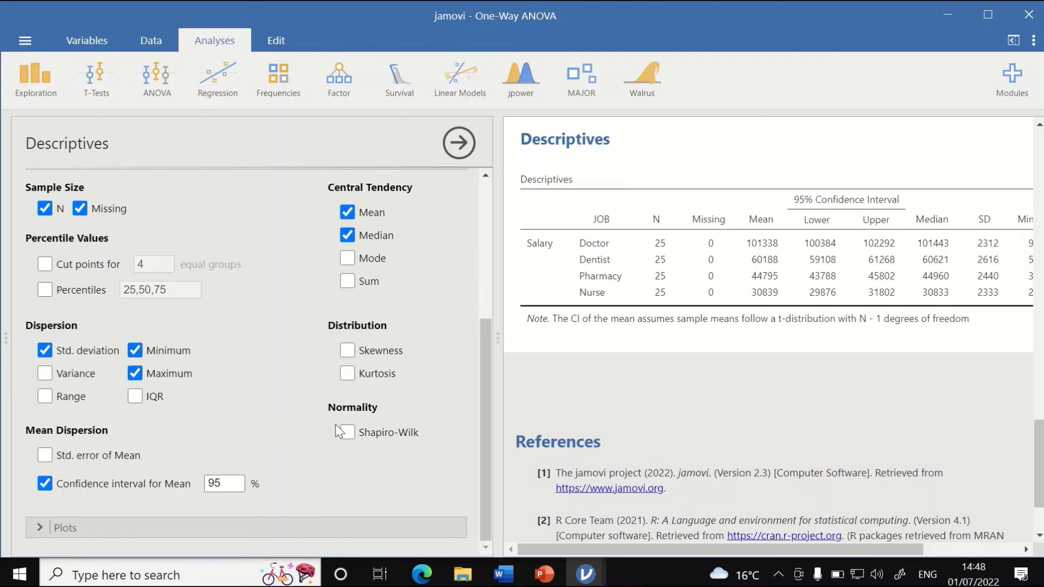
left_click(349, 433)
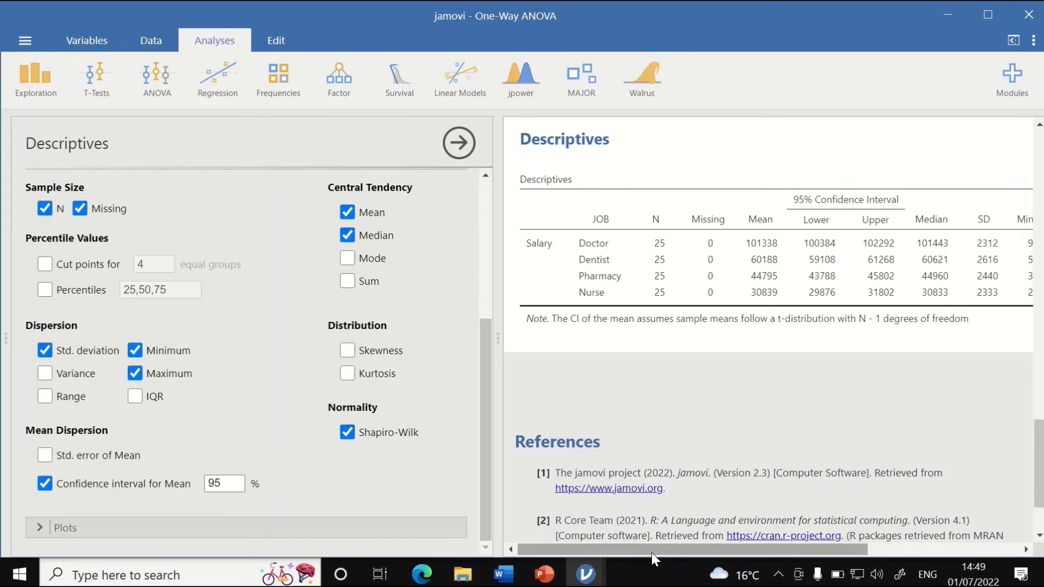
mouse_move(657, 549)
left_mouse_down()
mouse_move(811, 549)
mouse_move(646, 548)
left_mouse_up()
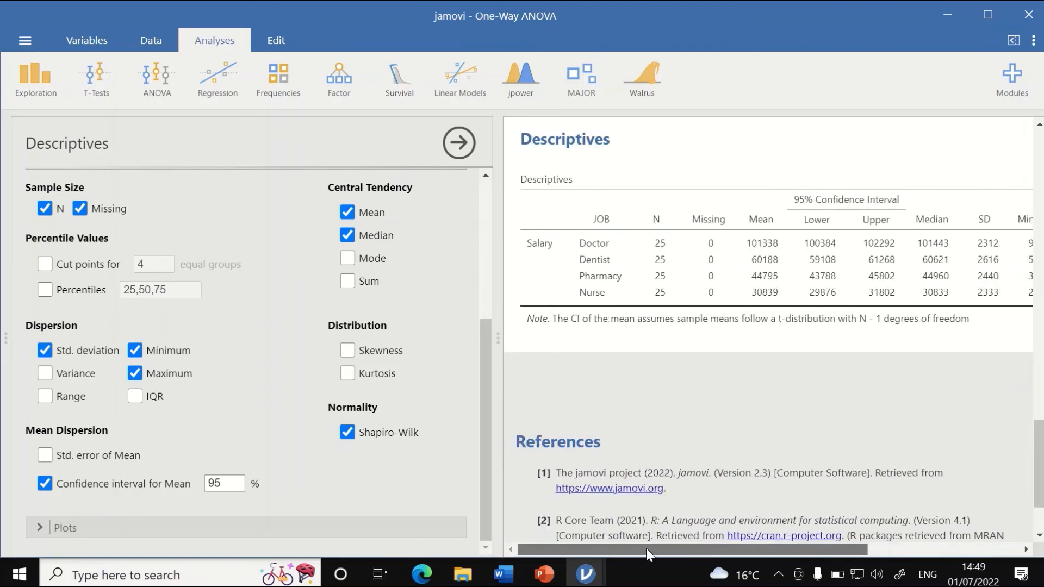
Add a box plot of Salary by JOB with outlier labels turned off
left_click(96, 526)
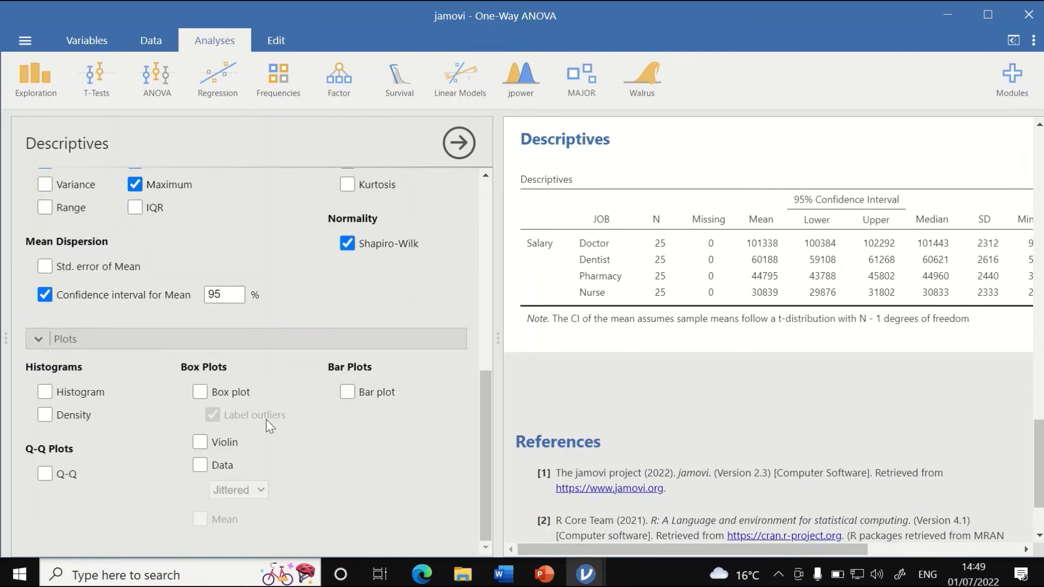
left_click(200, 393)
left_click(213, 415)
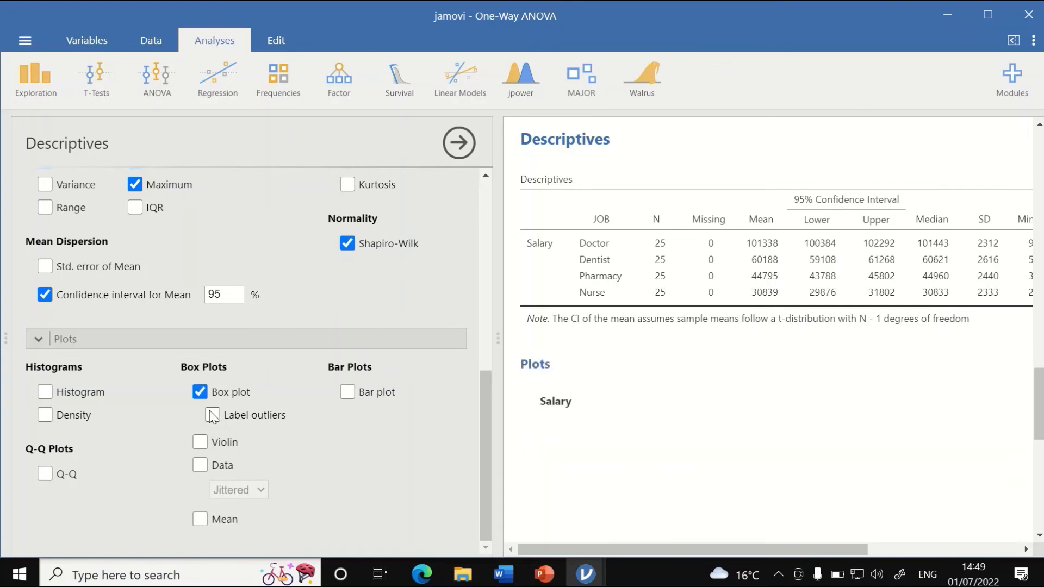
scroll(1040, 411, "down", 5)
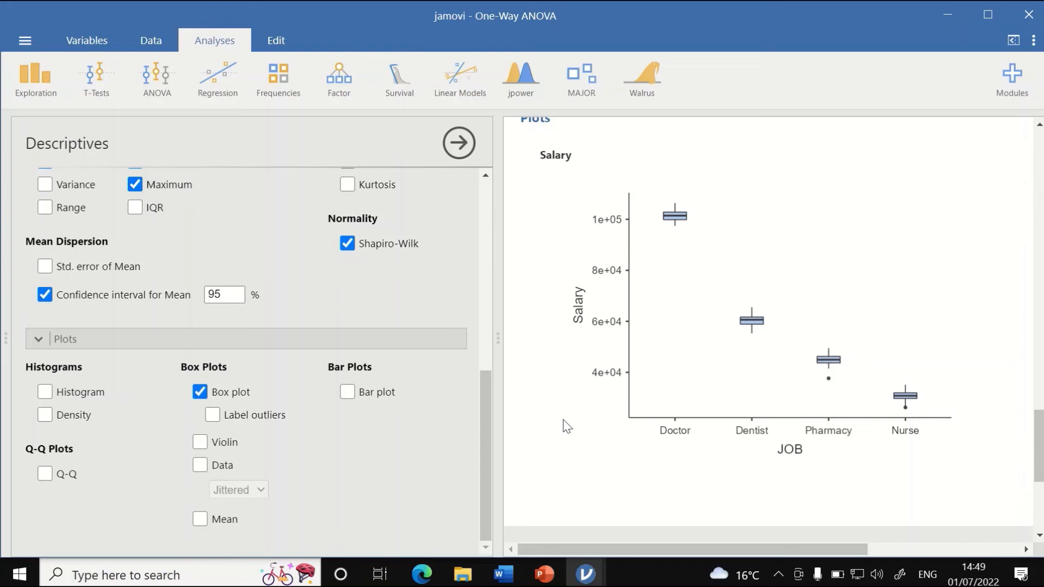
Add a histogram with a density curve of Salary for each JOB group
left_click(45, 392)
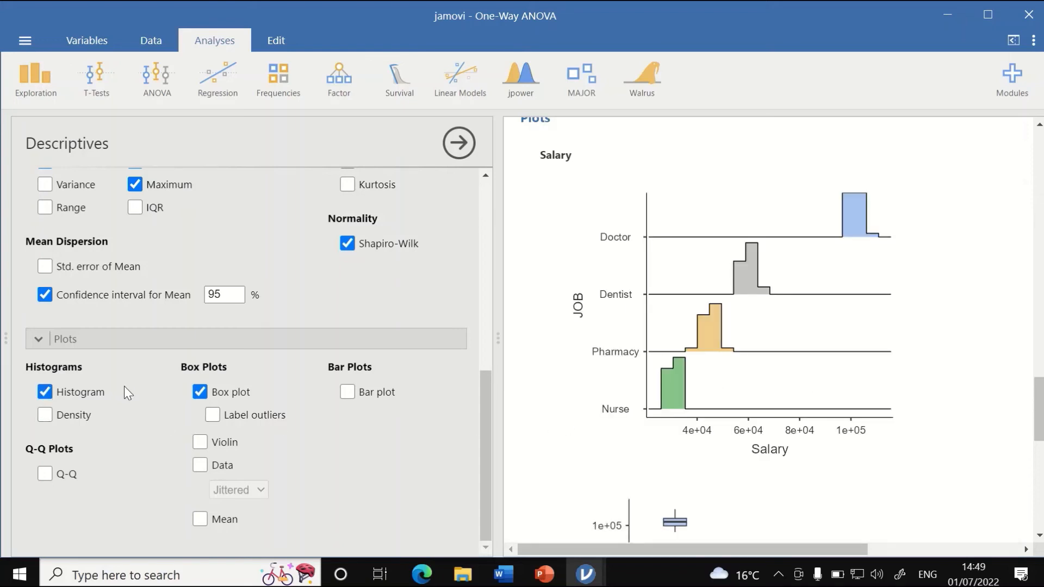
left_click(46, 416)
left_click(45, 416)
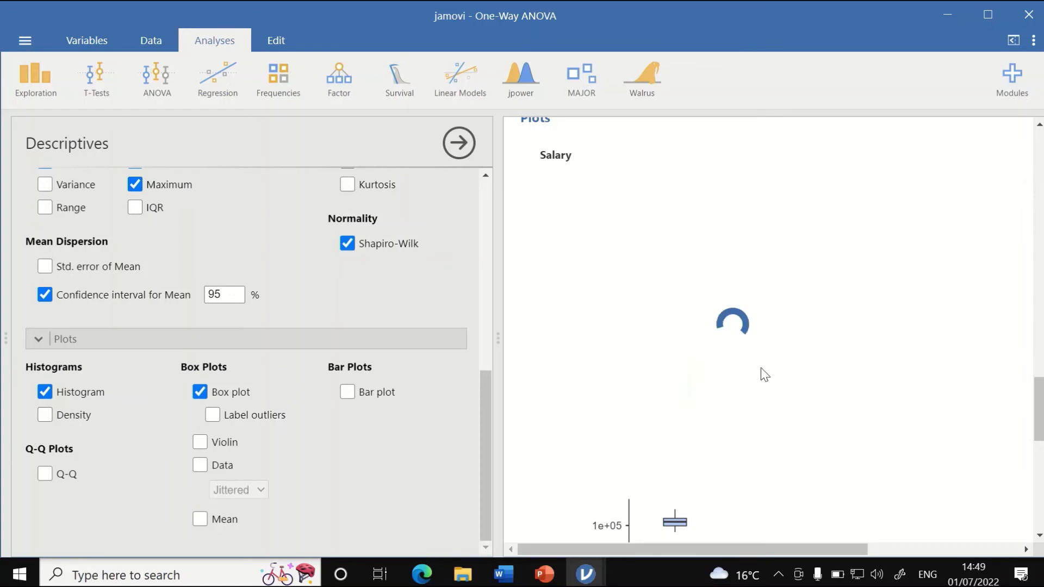
left_click(45, 415)
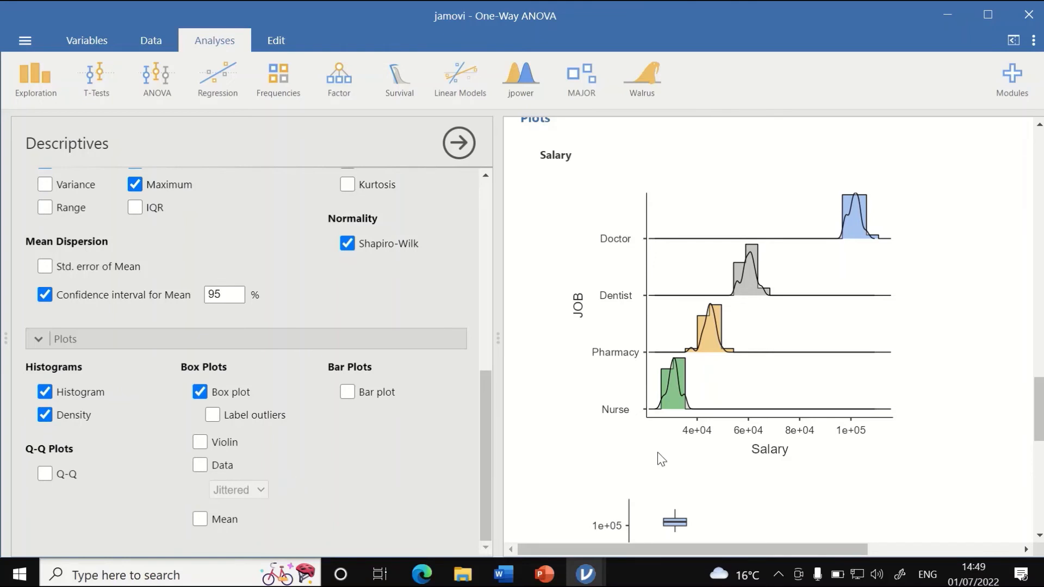
scroll(662, 460, "up", 5)
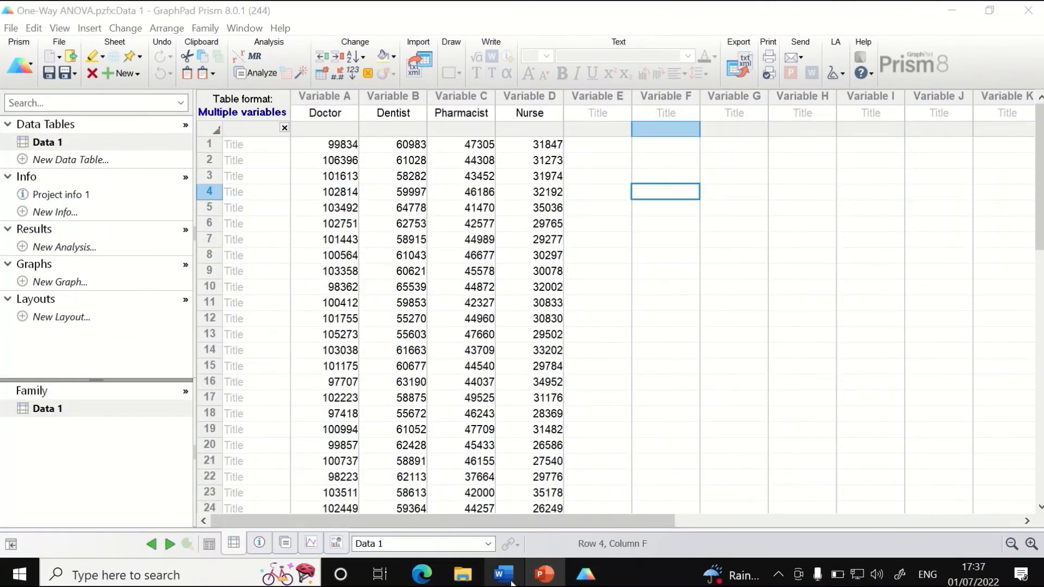
Switch to GraphPad Prism and start a one-way ANOVA column analysis on the Doctor, Dentist, Pharmacist and Nurse data
left_click(592, 576)
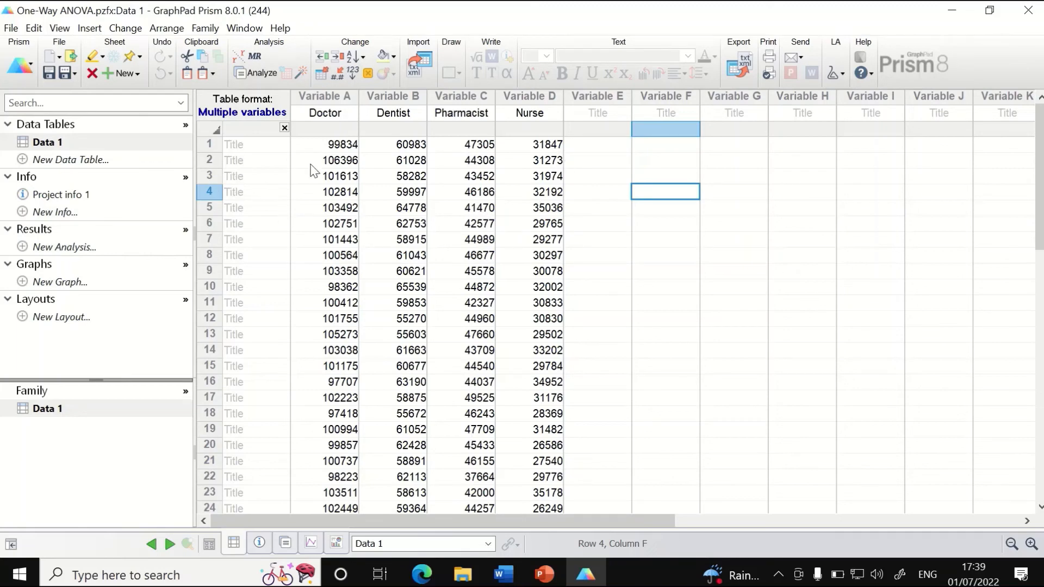
left_click(256, 76)
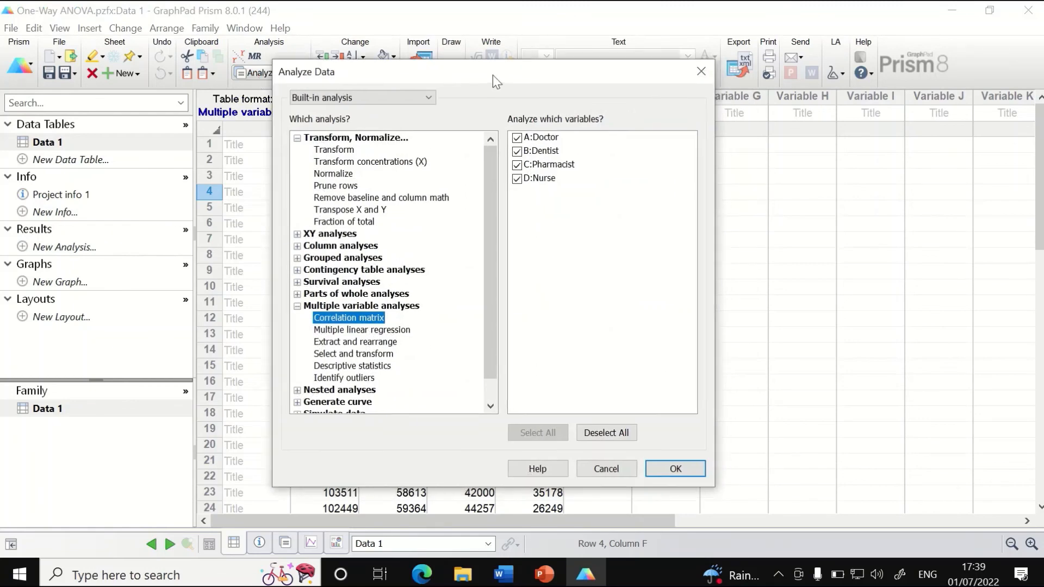
left_click_drag(493, 75, 448, 41)
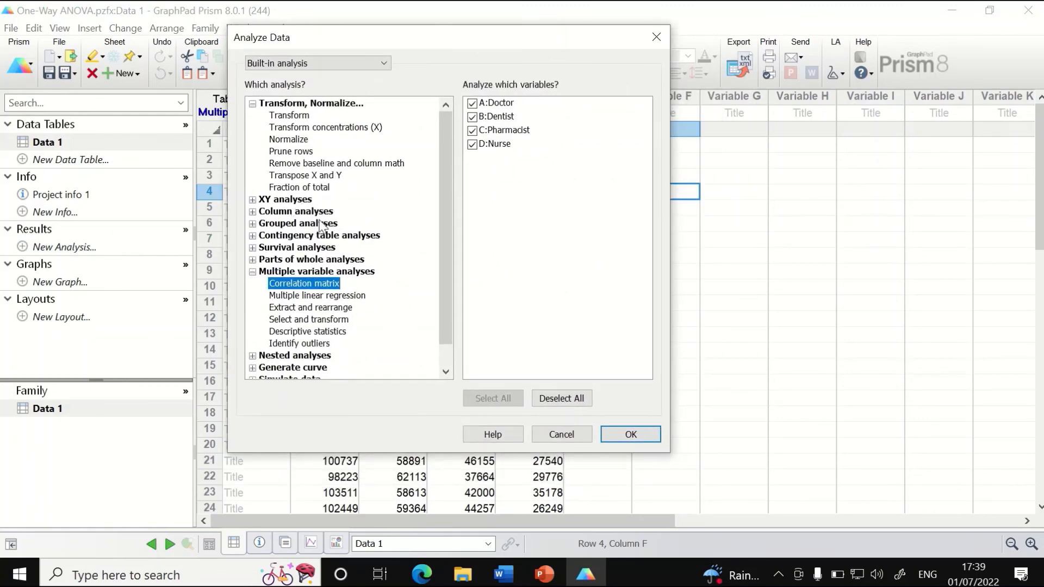
double_click(304, 212)
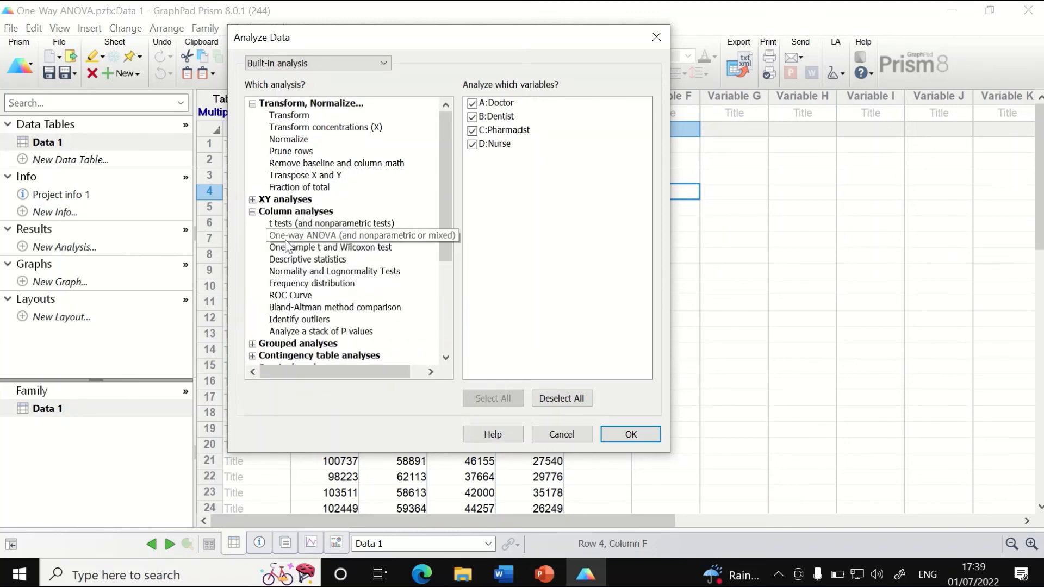
left_click(307, 239)
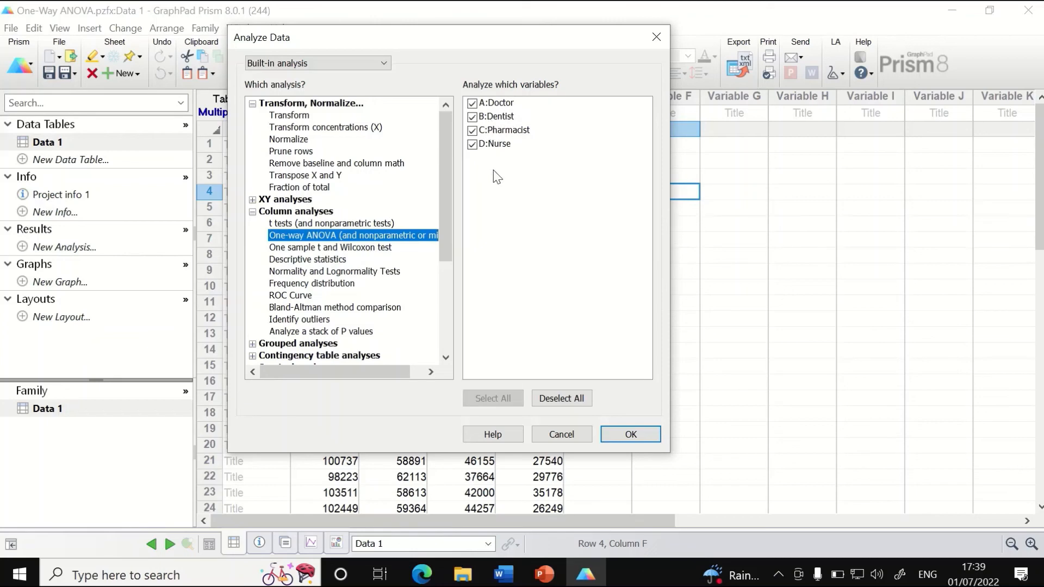
left_click(632, 435)
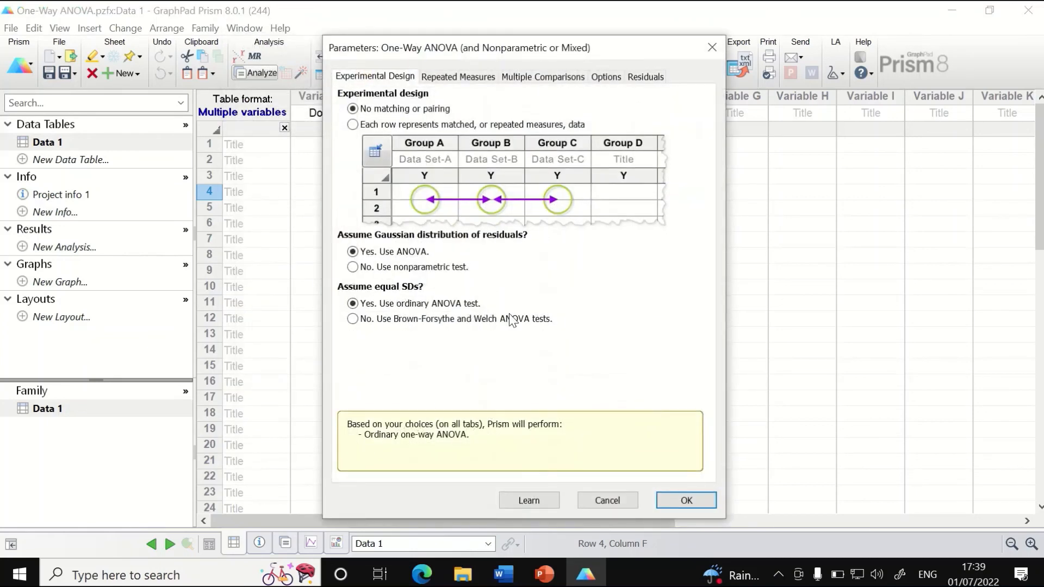
Run the ordinary one-way ANOVA with follow-up tests comparing each column mean with every other column, using the Tukey test
left_click_drag(598, 47, 504, 45)
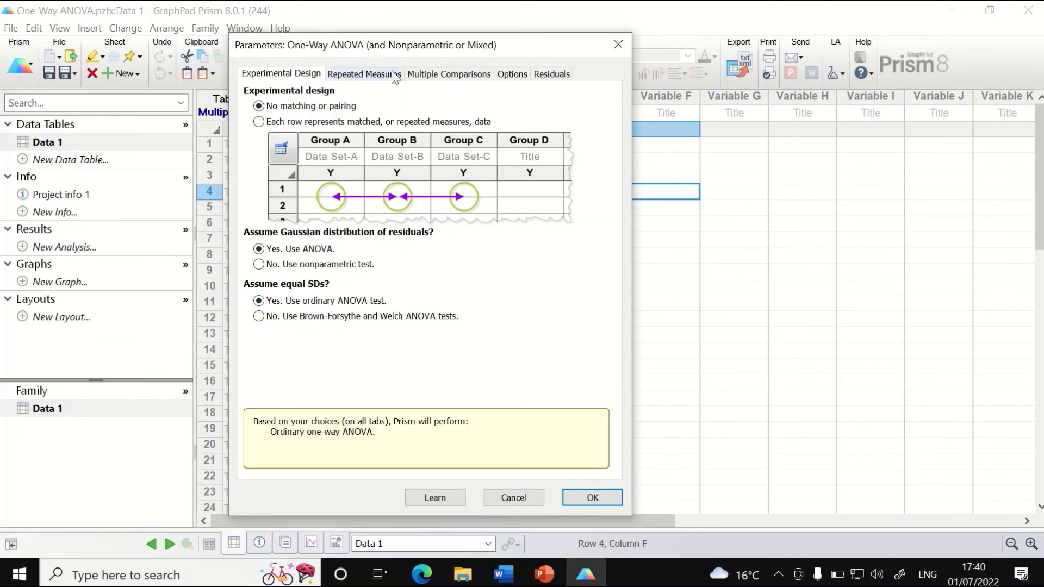
left_click(449, 75)
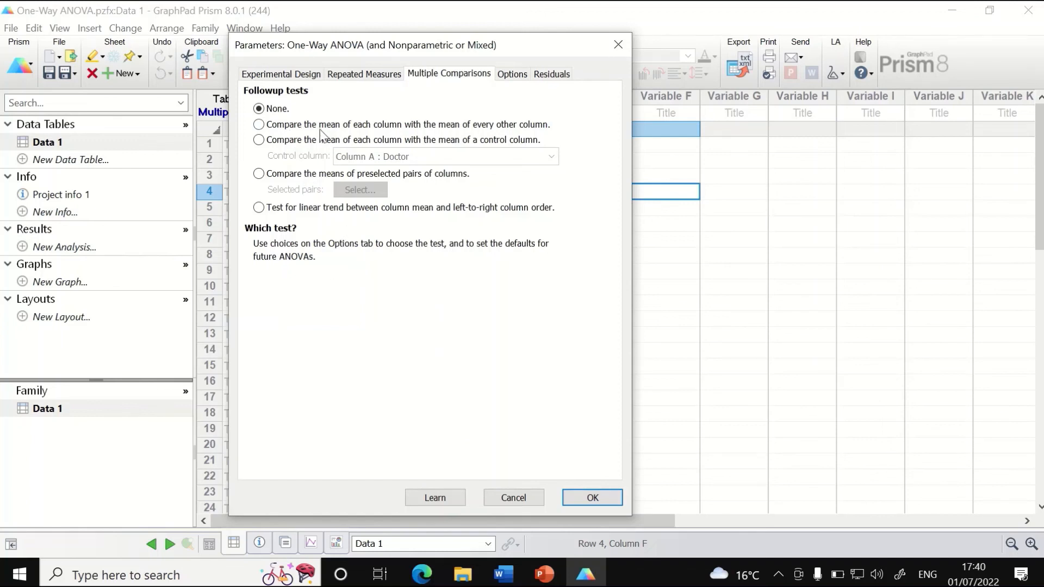
left_click(288, 128)
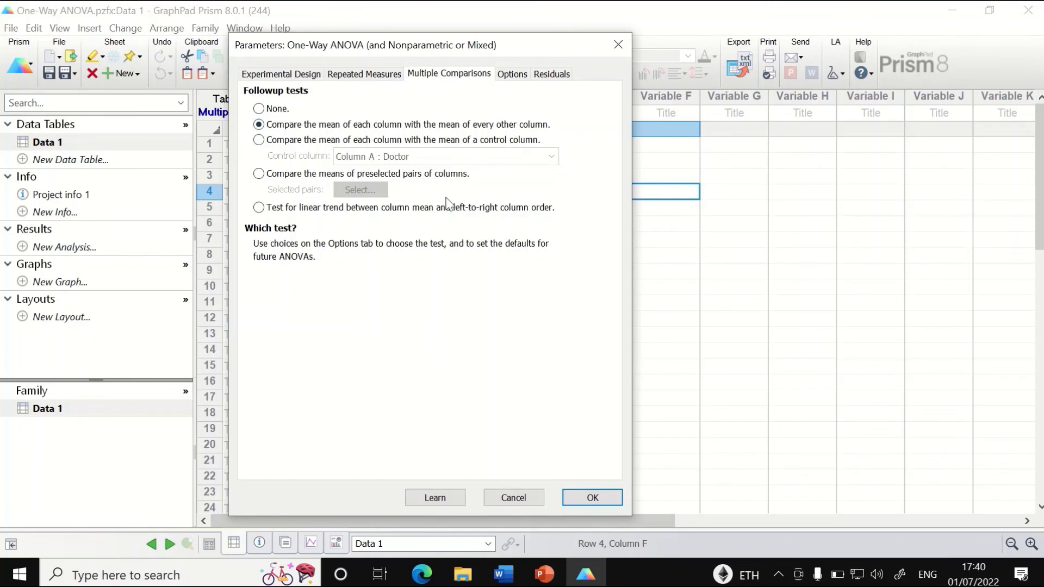
left_click(507, 78)
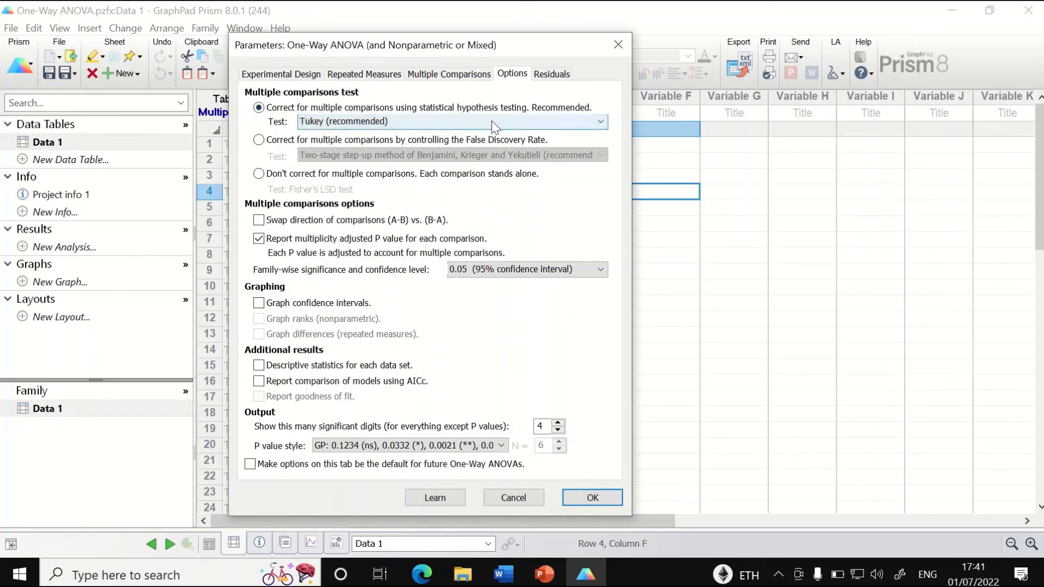
left_click(547, 126)
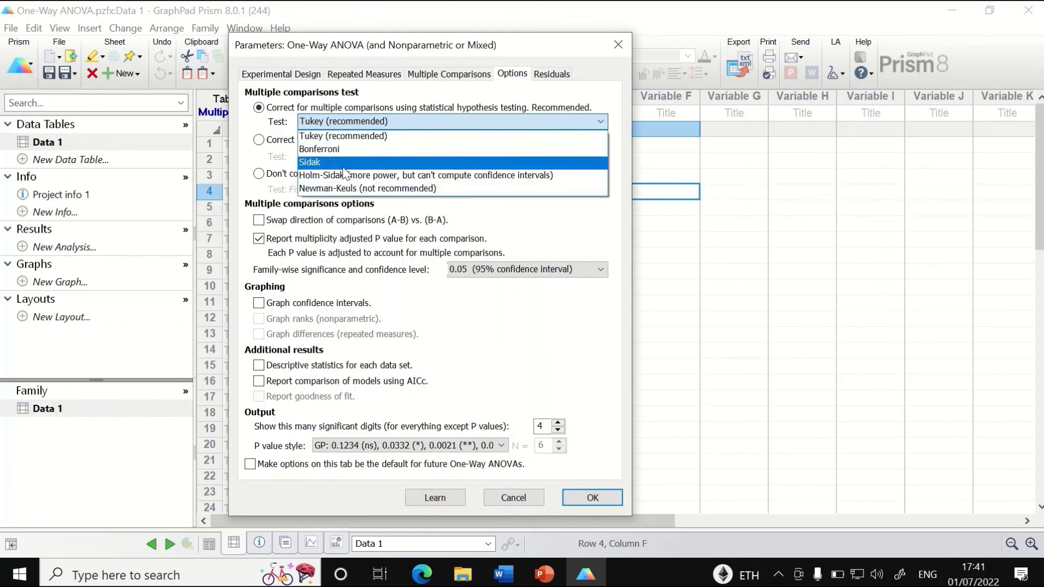
left_click(357, 137)
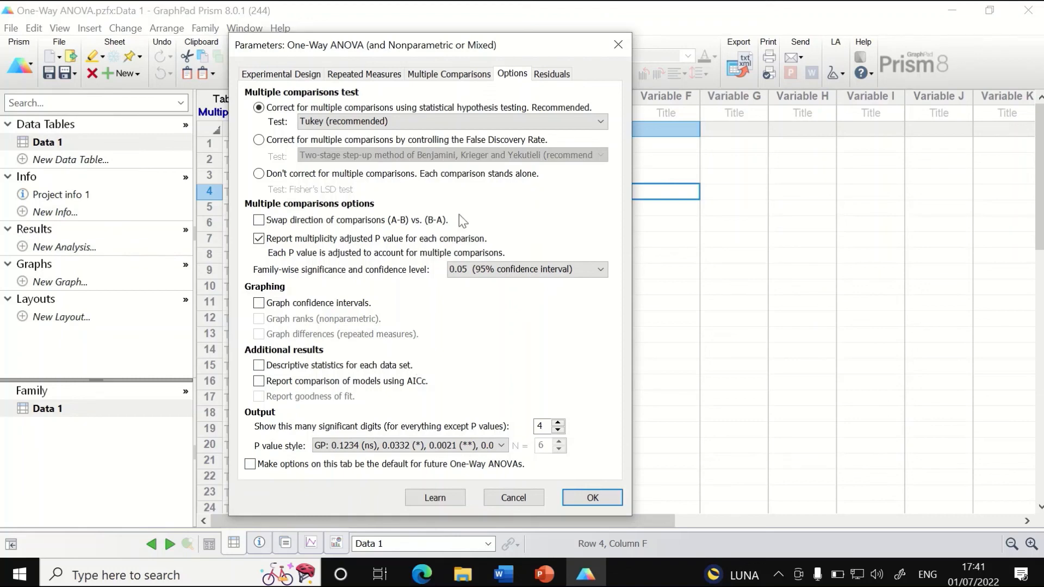
left_click(590, 497)
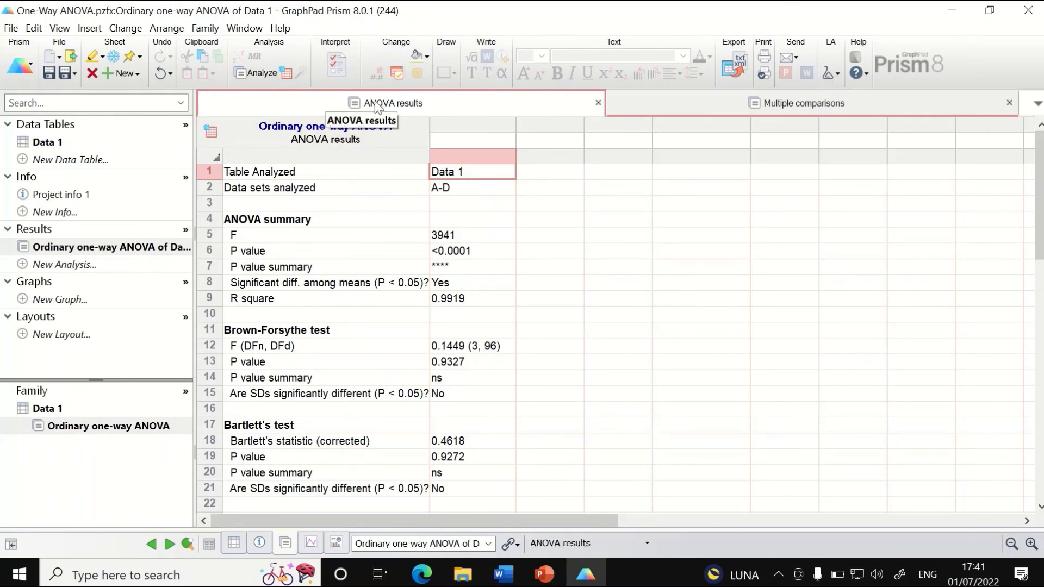
Review the ANOVA summary, the Brown-Forsythe and Bartlett's tests, the ANOVA table and Tukey's multiple comparisons
left_click(827, 108)
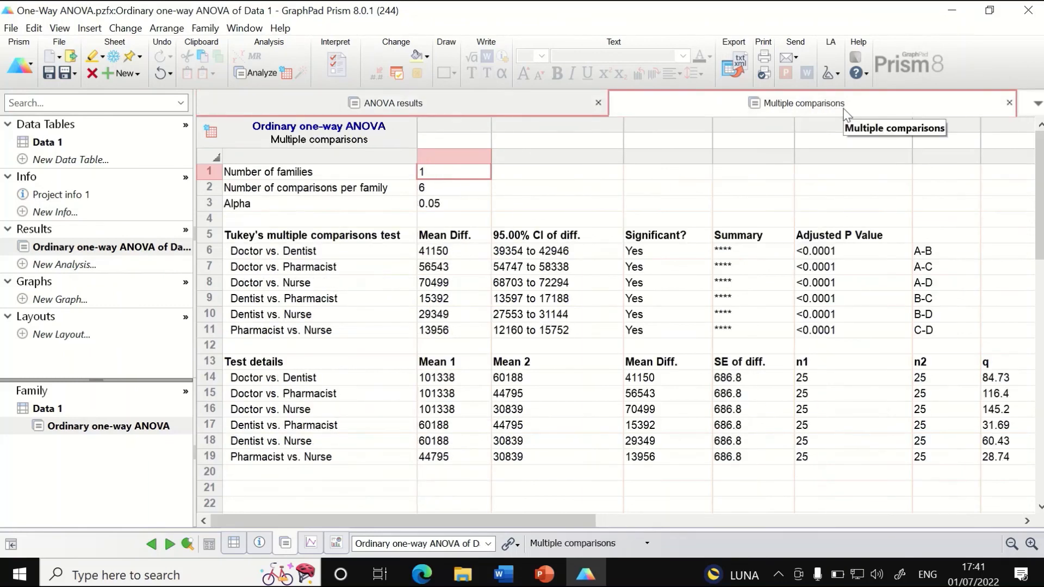
left_click(458, 107)
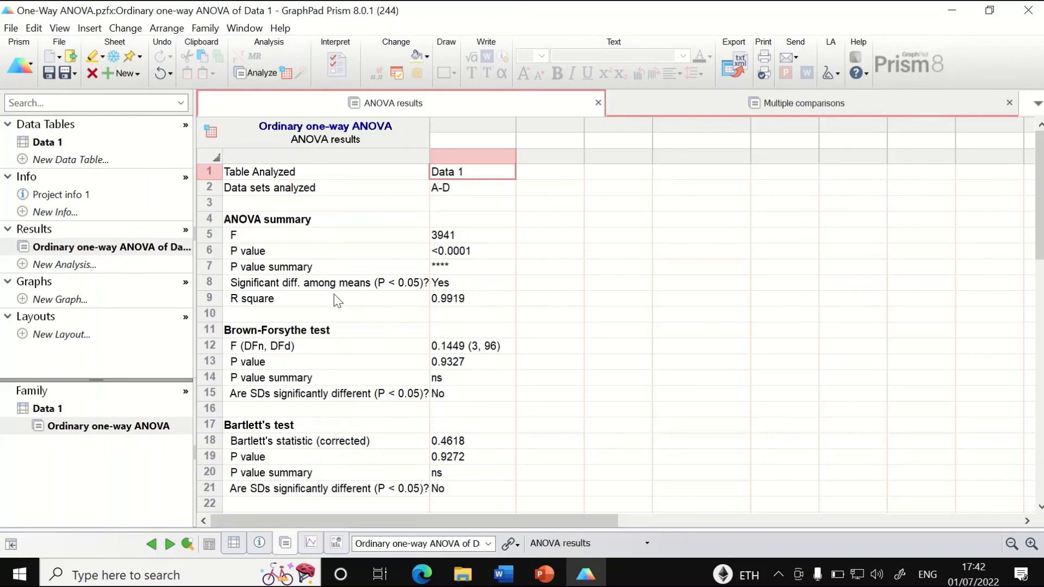
scroll(337, 301, "down", 3)
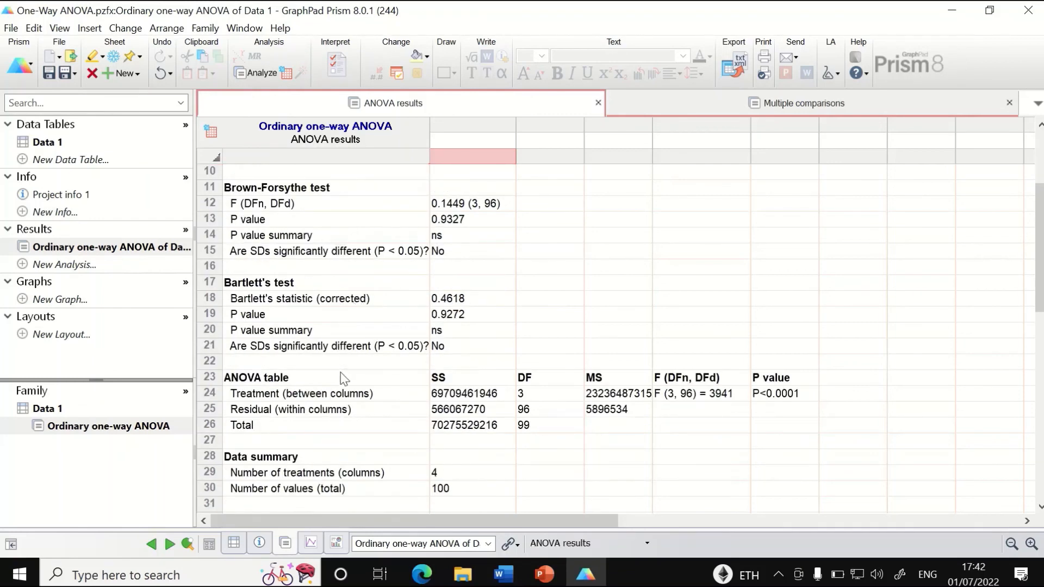
scroll(358, 304, "down", 1)
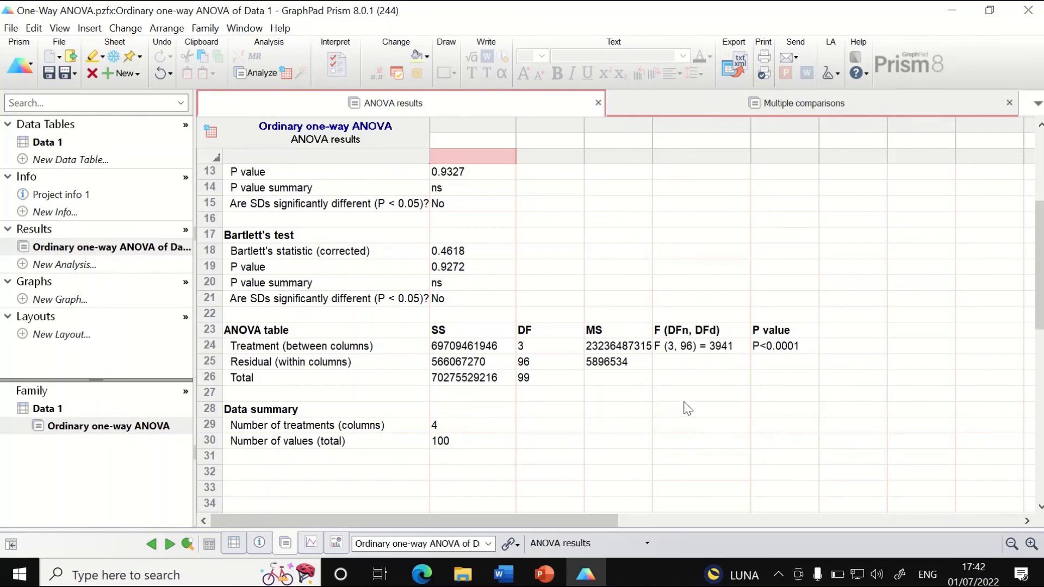
scroll(531, 379, "up", 1)
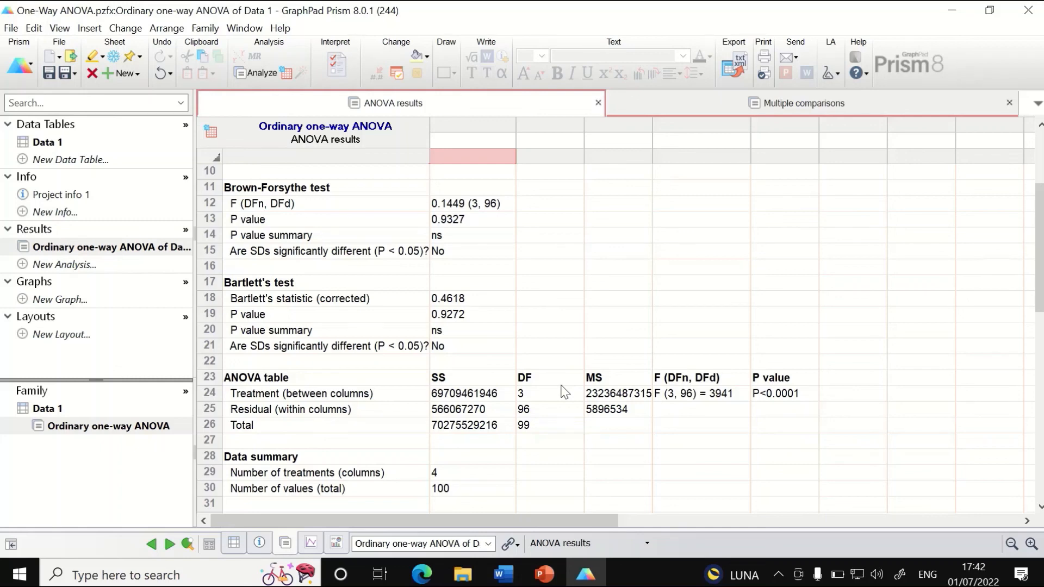
left_click(853, 106)
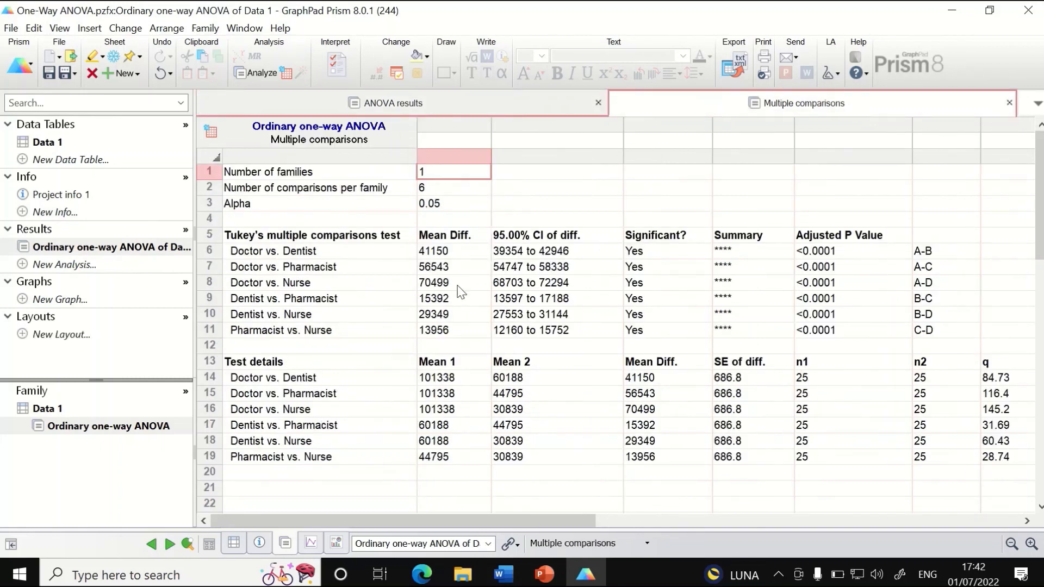